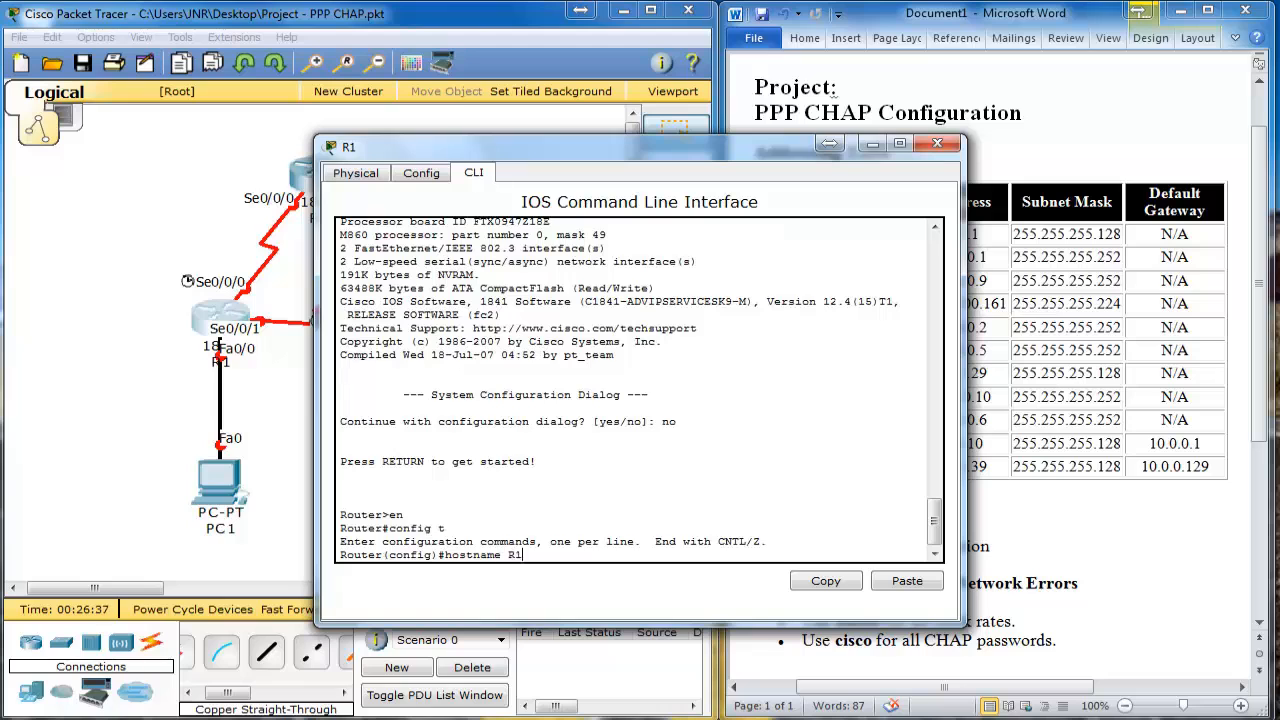
key("Return")
type("n-lookup")
key("Return")
type("enable password cisco")
key("Return")
type("enable secret class")
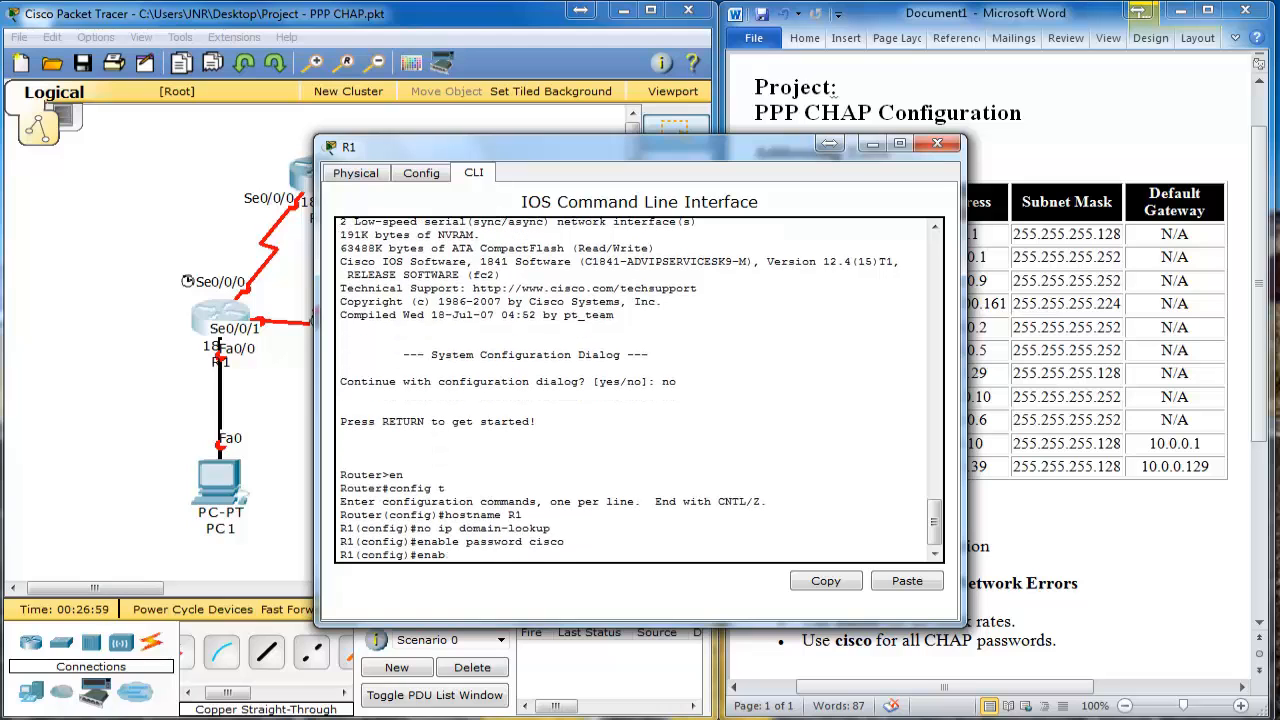
key("Return")
type("line con 0")
key("Return")
type("password cisco login exit ")
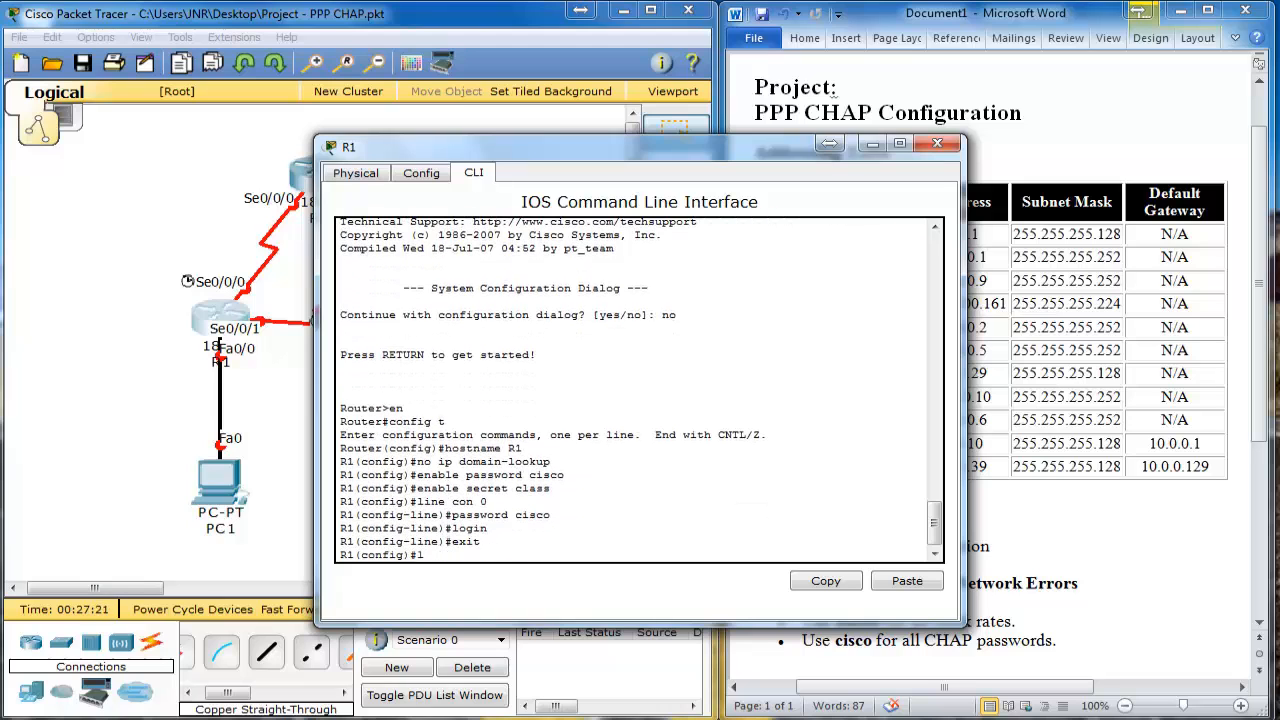
type("line vty 0 4 password cisco login")
key("Return")
Step: Add the 'Unauthorised Access' message-of-the-day banner and close the R1 window
type("exit")
key("Return")
type("banner motd &")
key("Return")
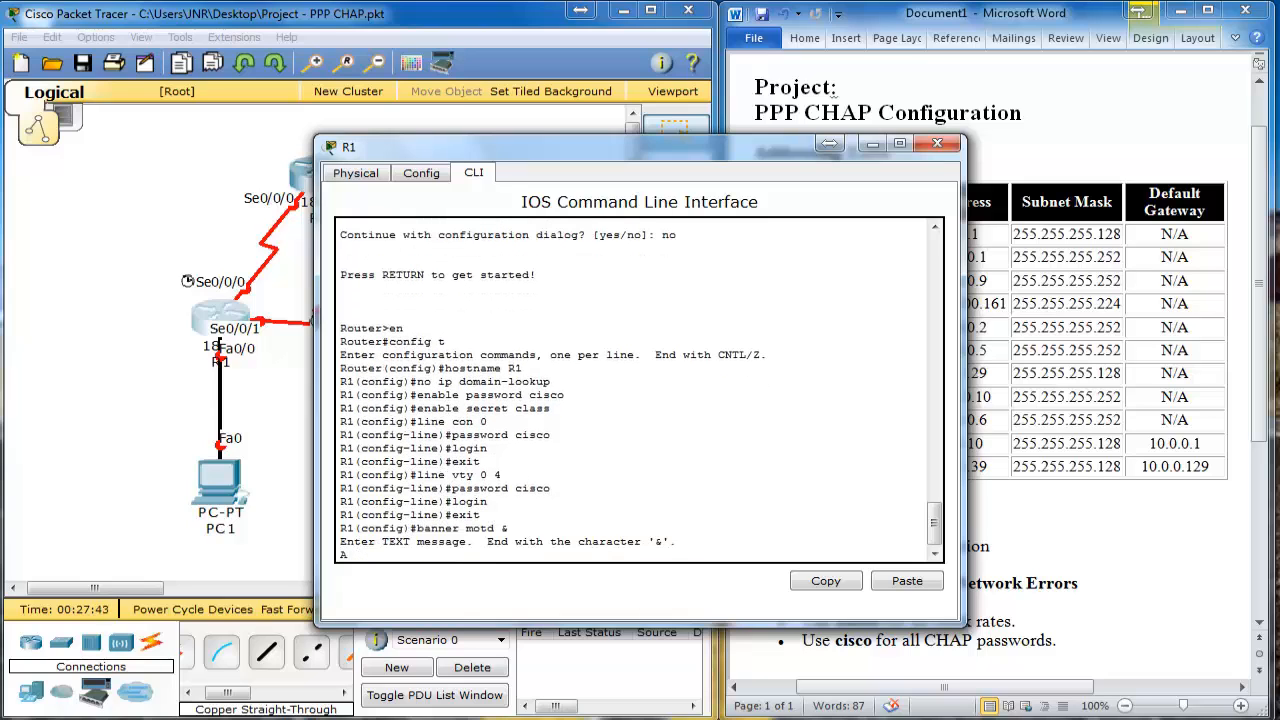
type("Unauthorised Access &")
key("Return")
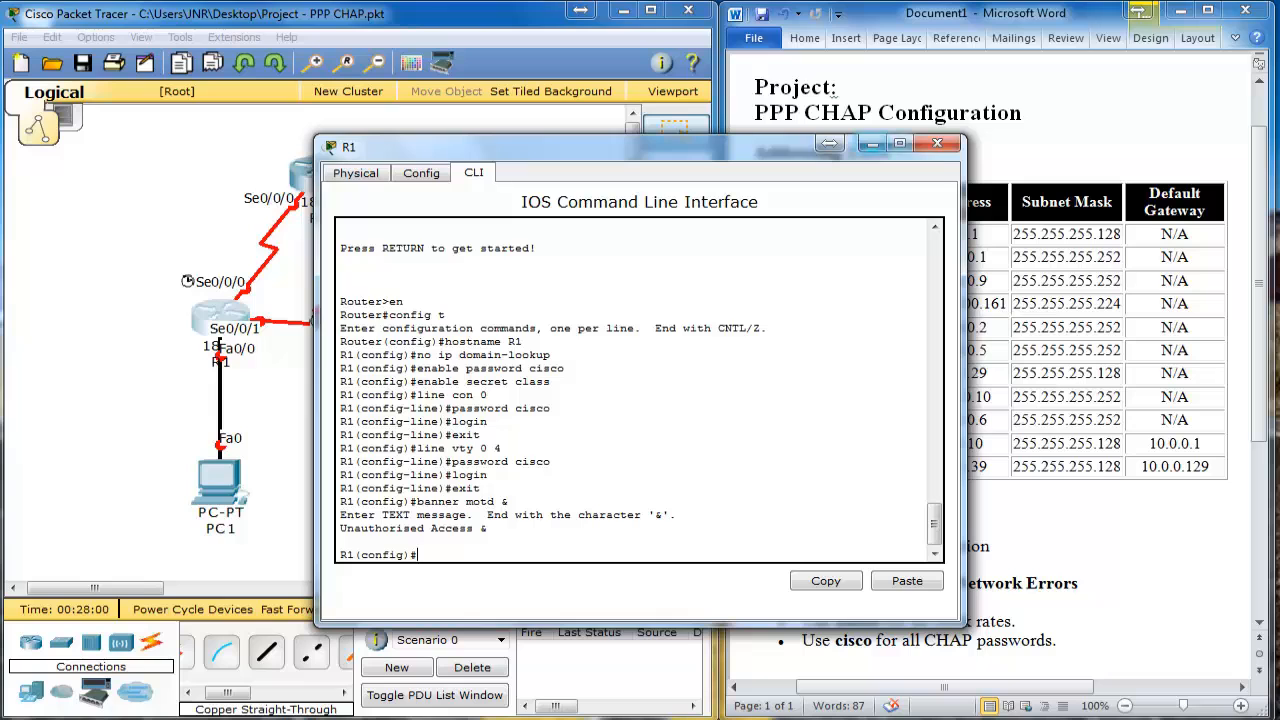
left_click(937, 143)
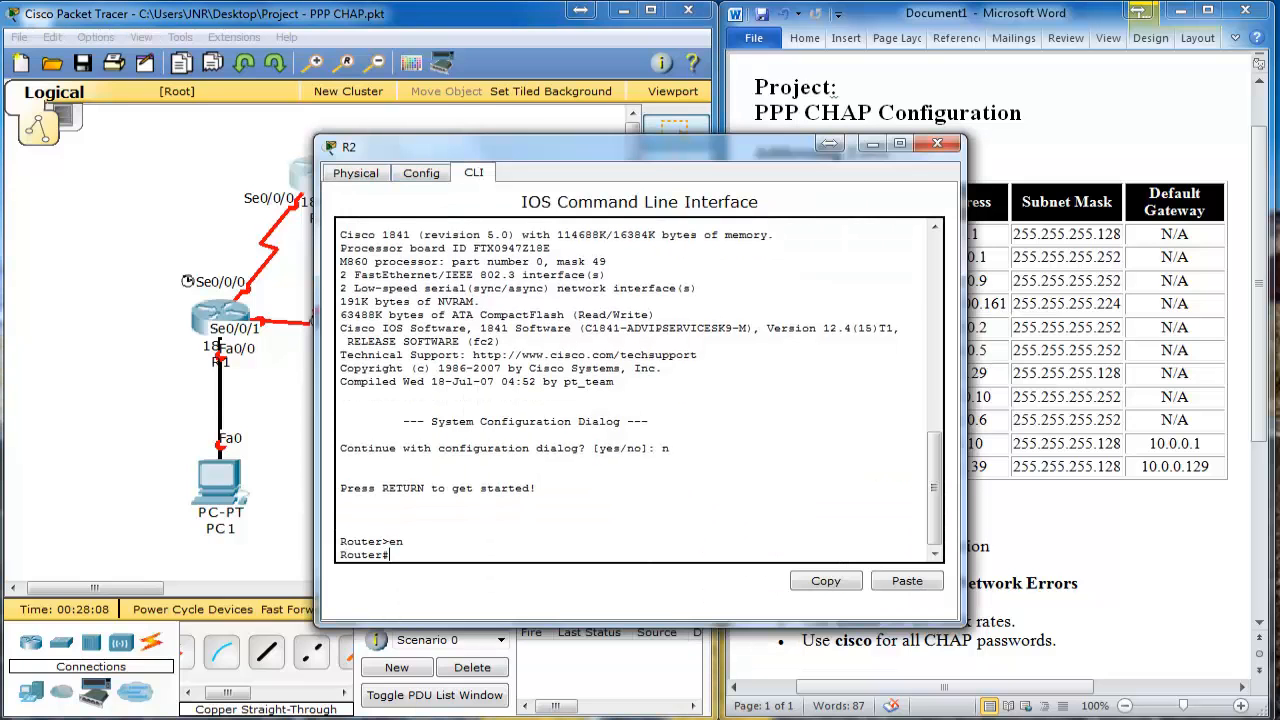
Step: In global configuration, name the second router R2 and disable domain lookup
type("config t")
key("Return")
type("hostname R2")
key("Return")
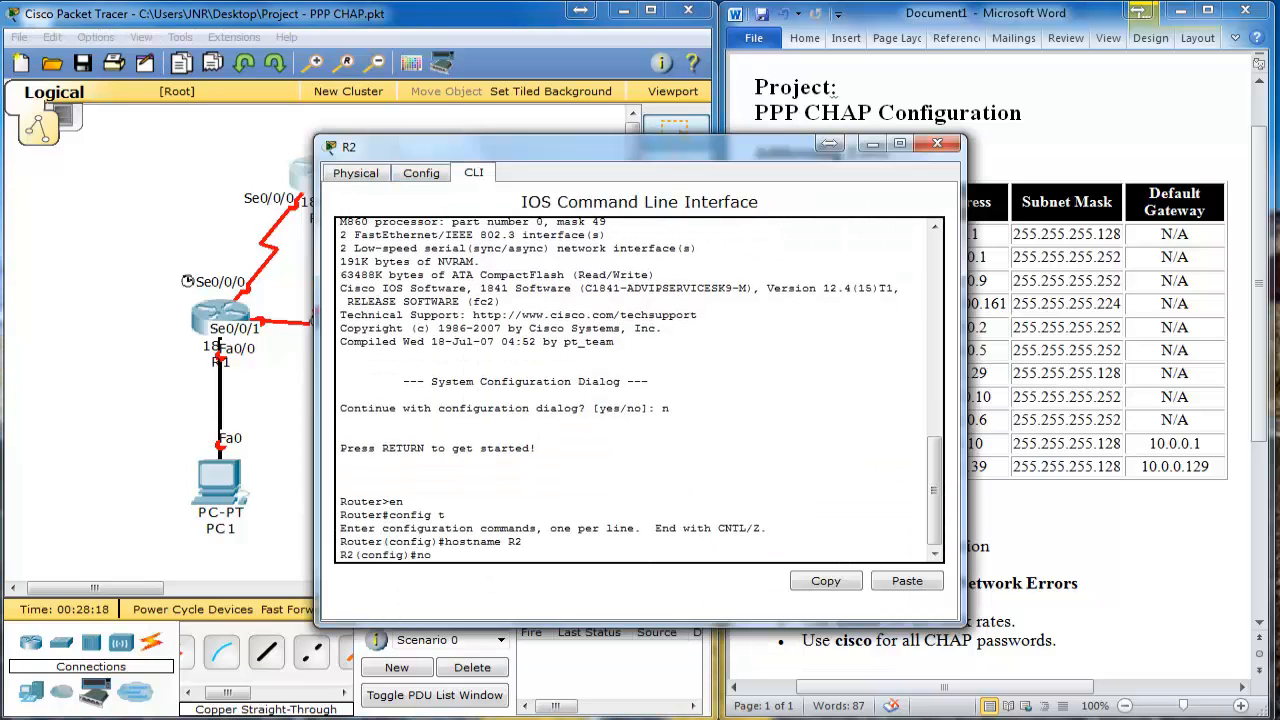
type("no ip domain-lookup")
key("Return")
type("enable password cisco enable secret class line con 0 ")
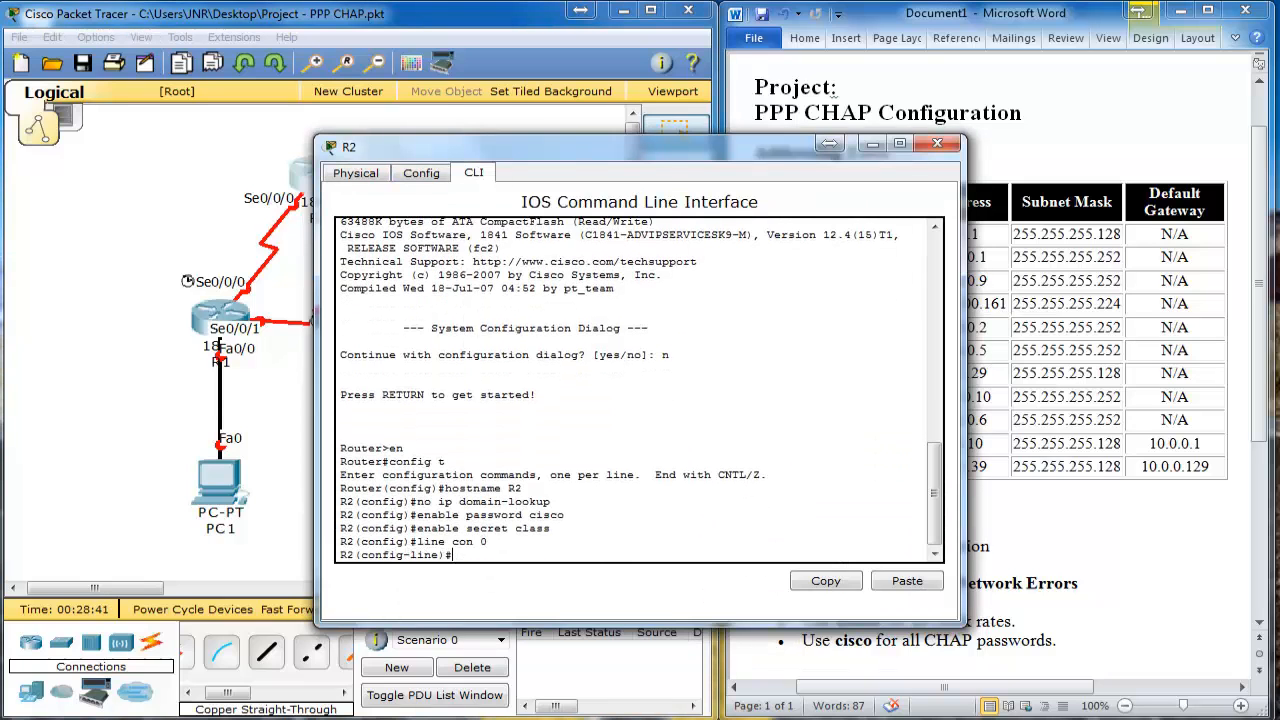
type("password cisco login exit line vty 0 4 password cisco login exit banner motd & Unauthorised Access")
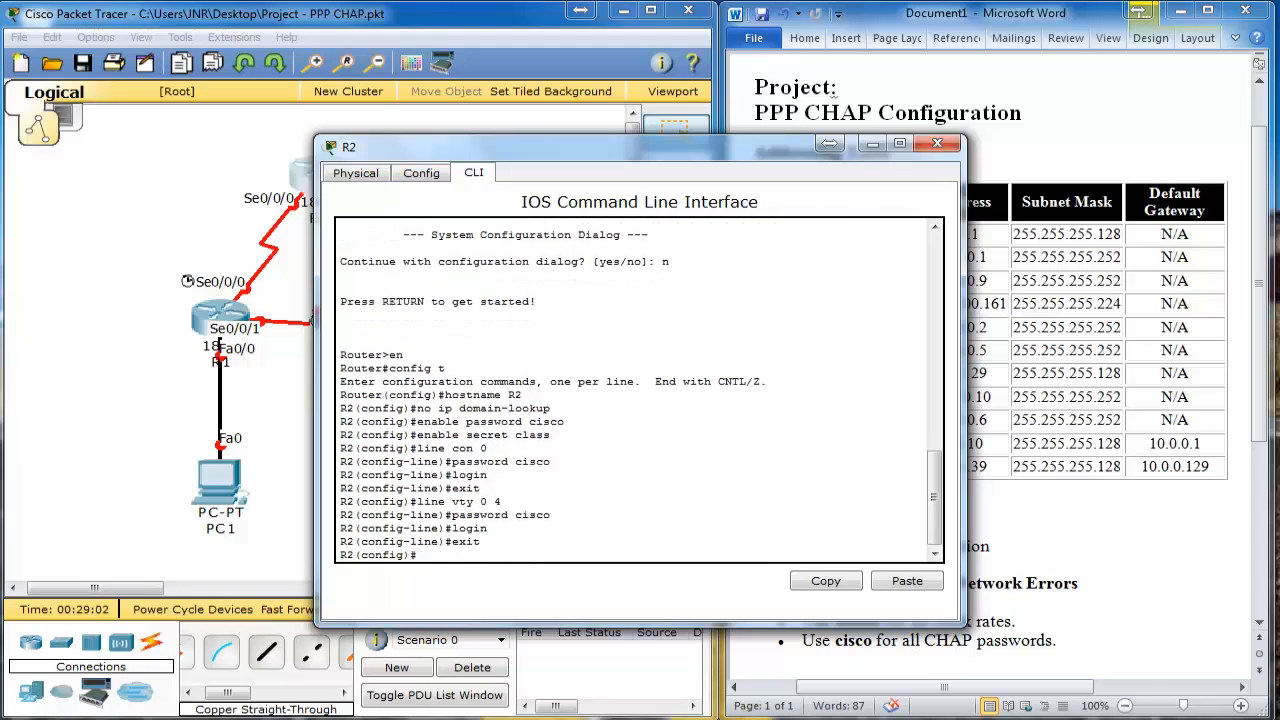
type(" &")
key("Return")
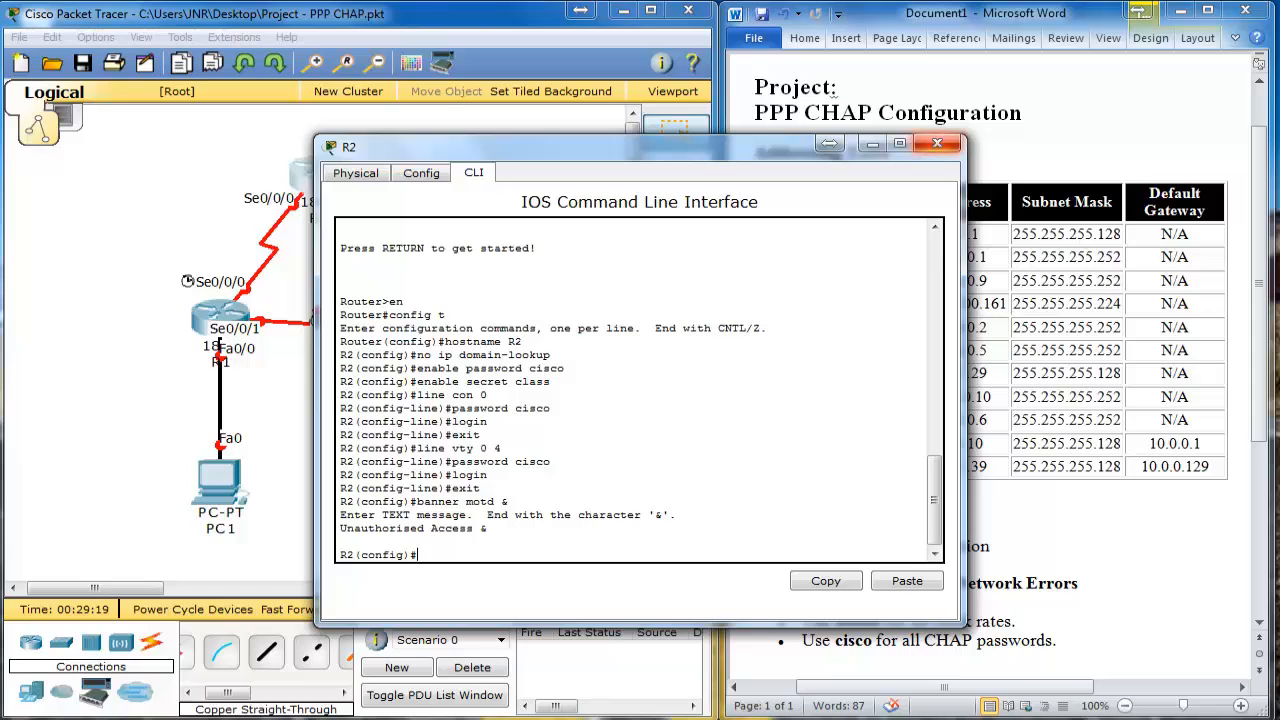
left_click(937, 144)
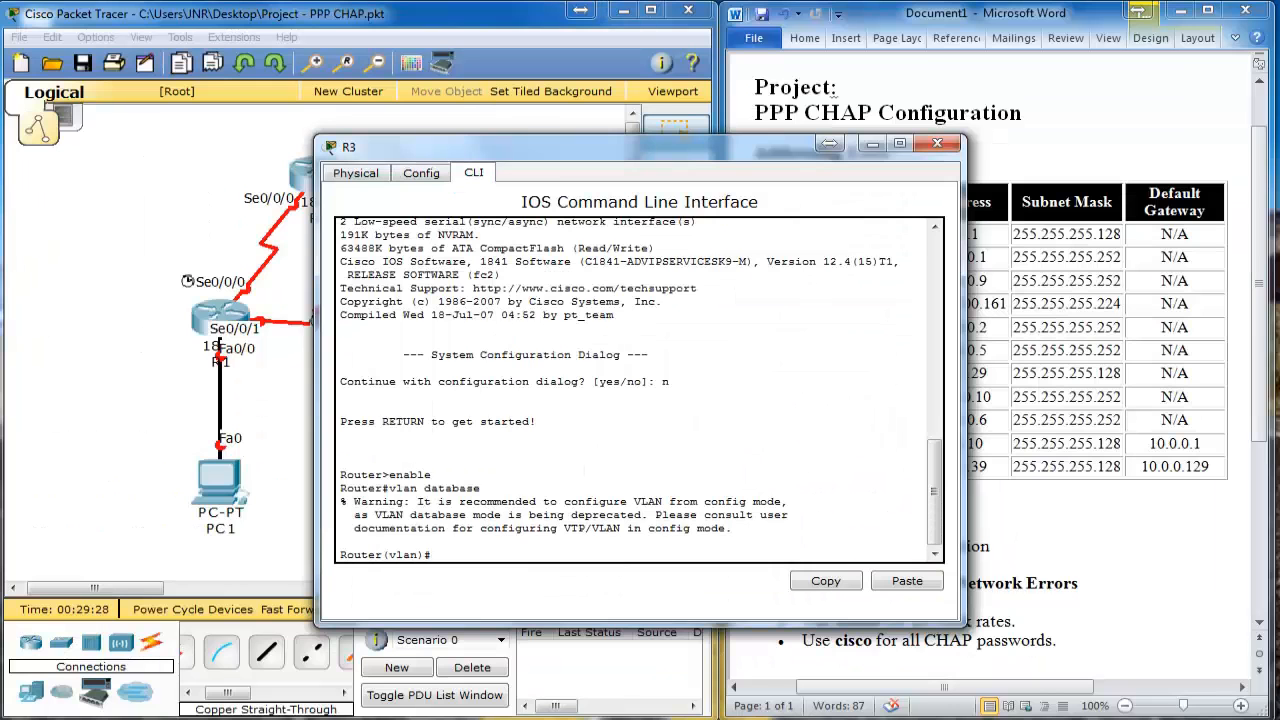
type("ex")
key("Return")
type("en")
key("Return")
type("config t")
key("Return")
type("Hostname R3")
key("Return")
type("no ip domain-lookup")
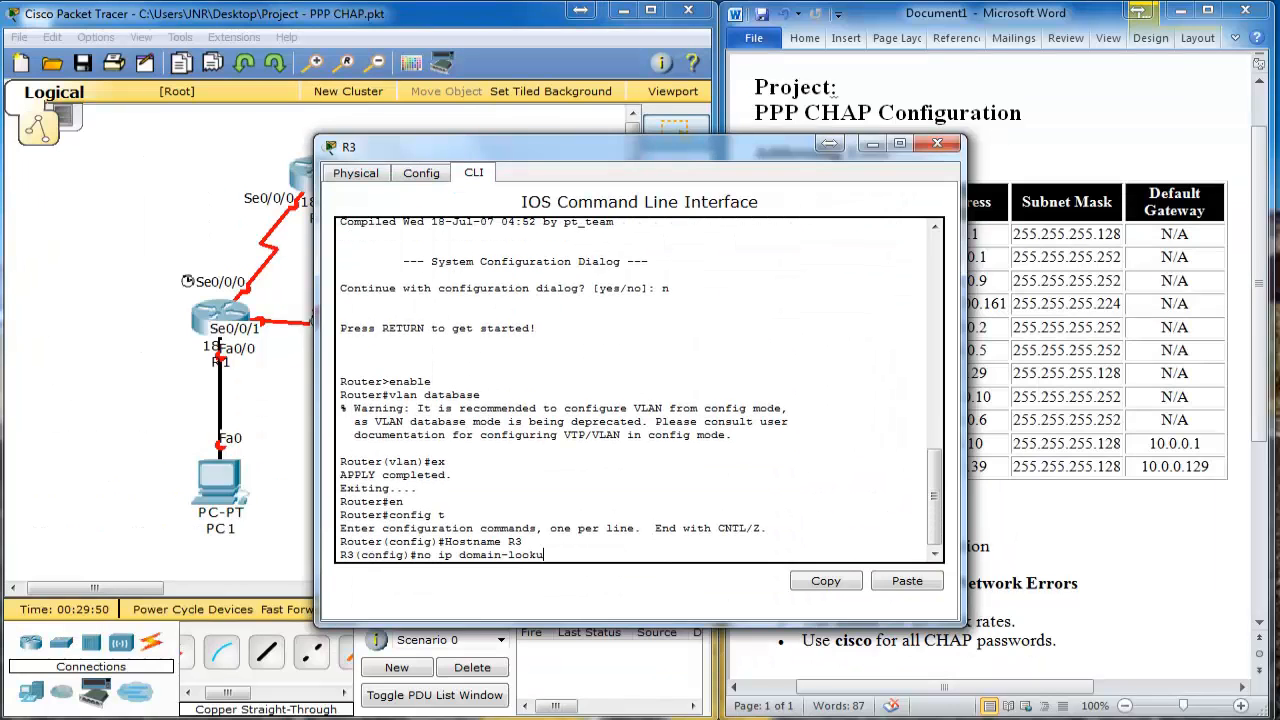
key("Return")
type("enable password cisco")
key("Return")
type("enable passwor")
key("BackSpace")
key("BackSpace")
key("BackSpace")
key("BackSpace")
key("BackSpace")
key("BackSpace")
key("BackSpace")
type("s")
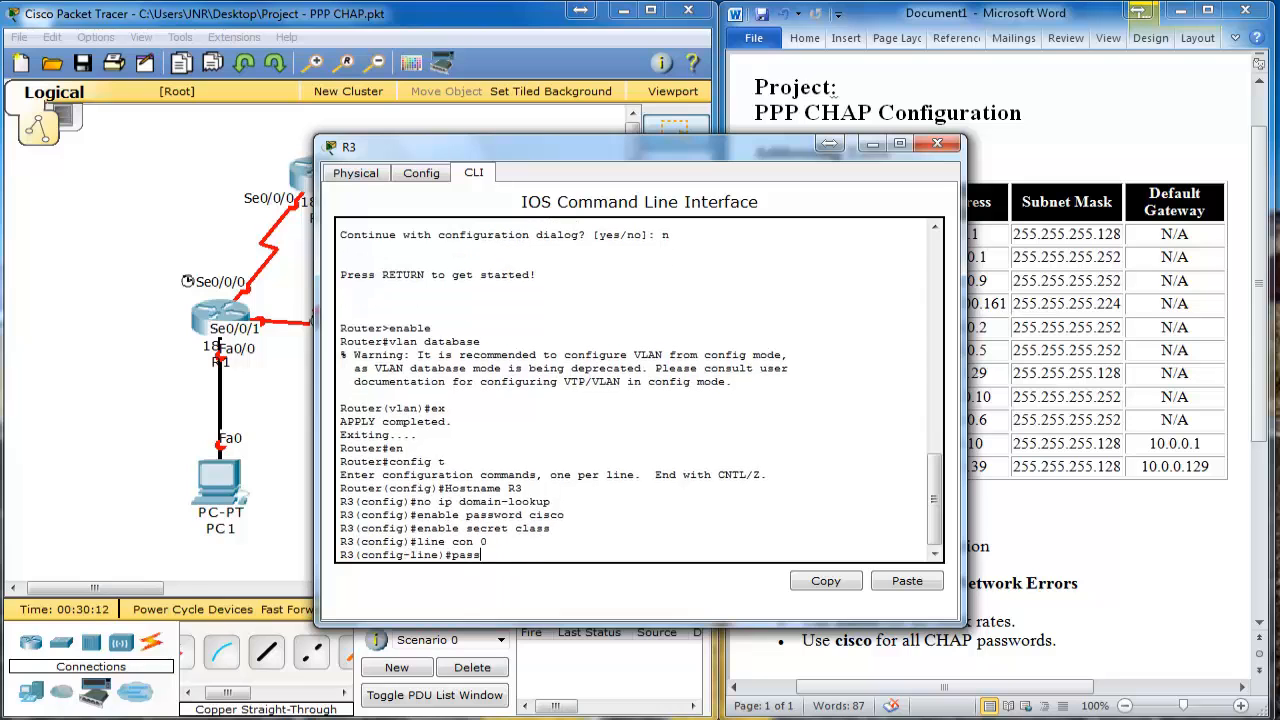
type("ecret class line con 0 password cisco login exit line vty 0 4 password cisco login exit banner motd & ")
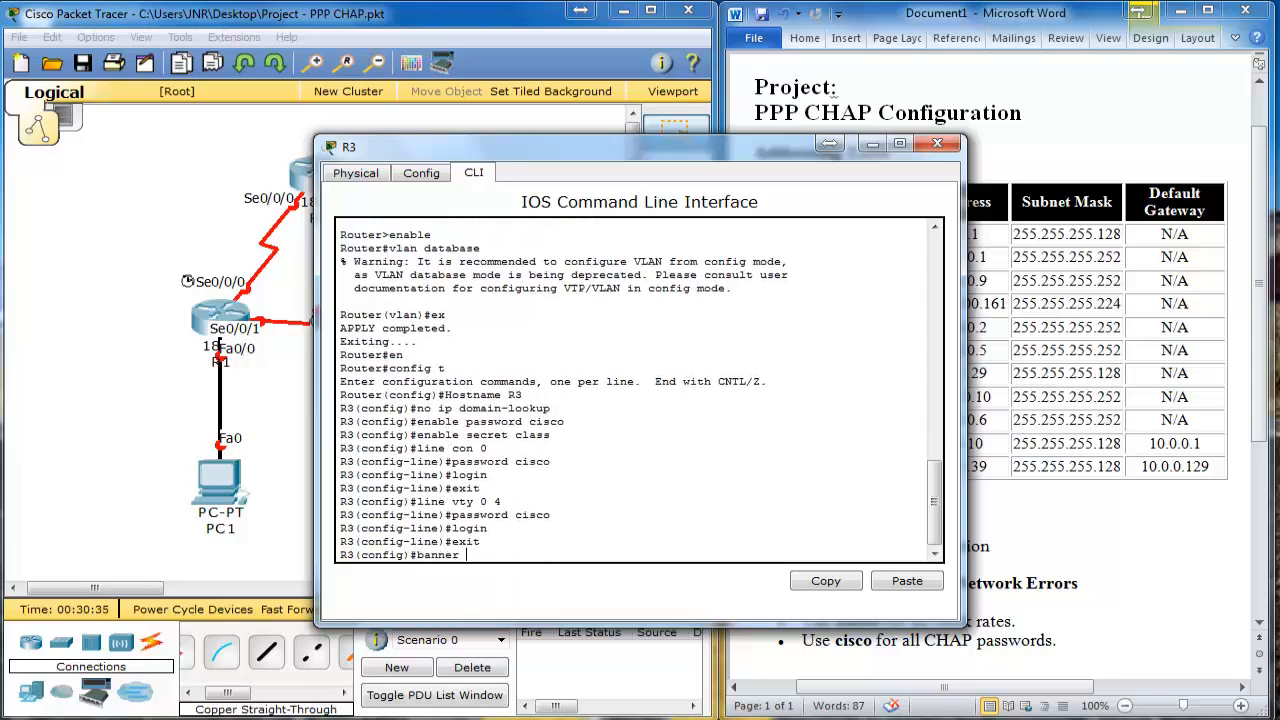
type("Unauthorised Access &")
key("Return")
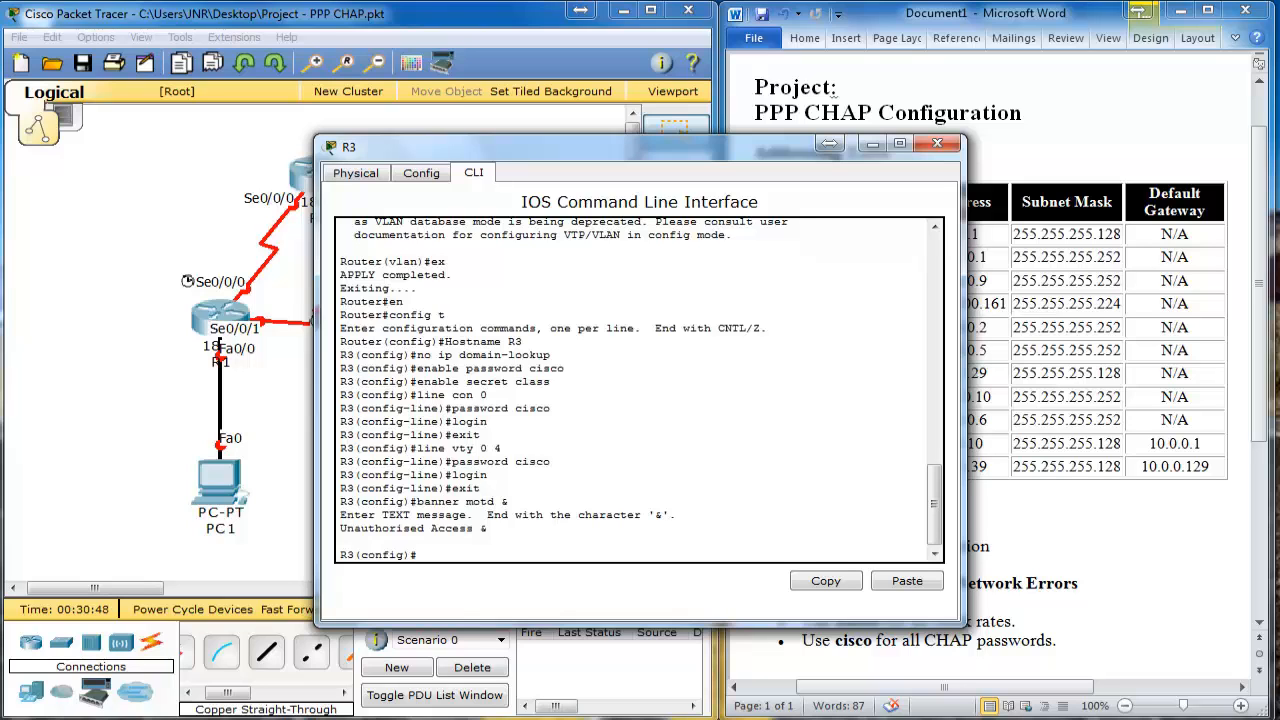
left_click(937, 143)
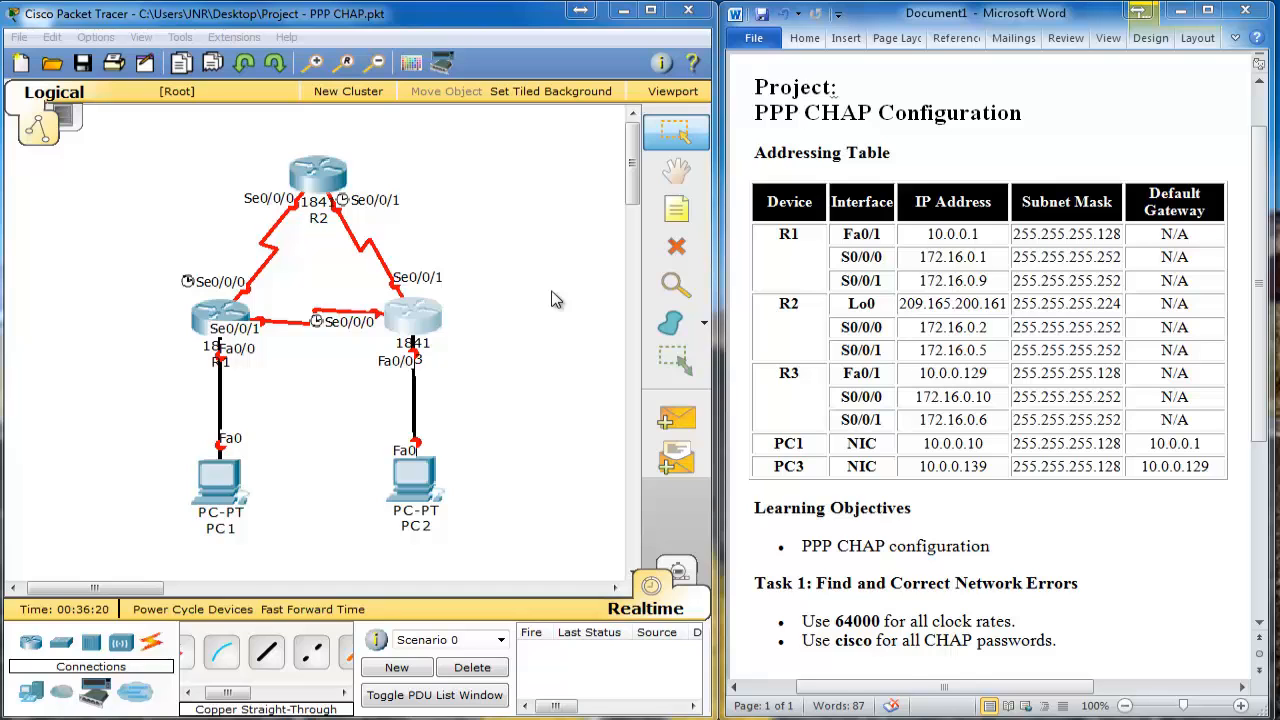
Step: Give R1's Fa0/1 the address 10.0.0.1 255.255.255.128 and bring it up
left_click(218, 330)
type("int fa0/1")
key("Return")
type("ip ddress 10.0.0.1 255.255.255.128")
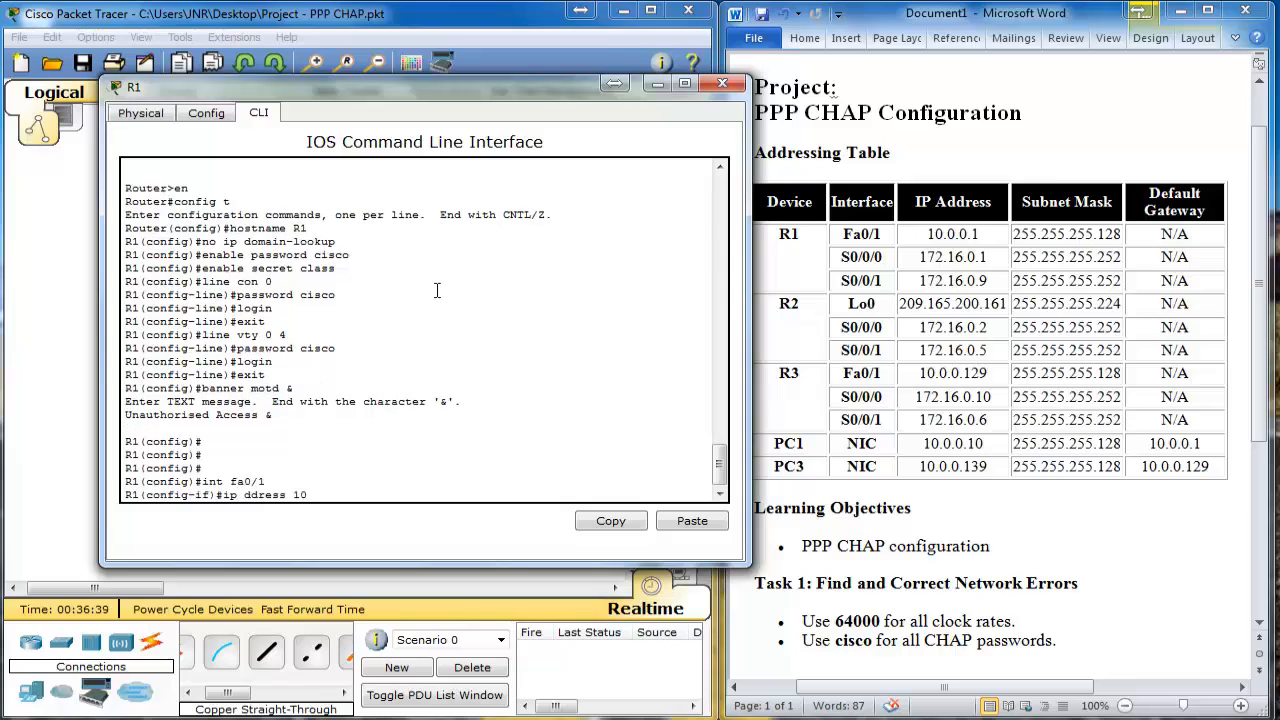
key("Return")
type("ip address 10.0.0.1 255.255.255.128")
key("Return")
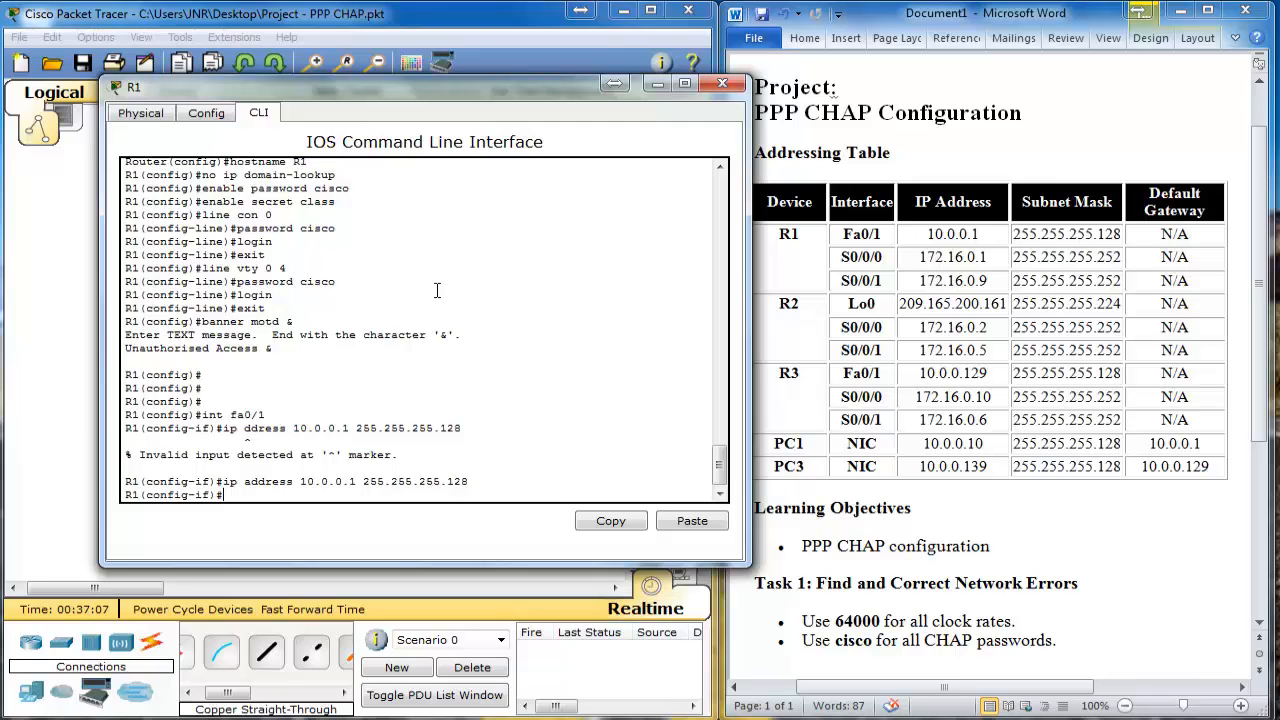
type("no shutdown")
key("Return")
key("Return")
key("Return")
Step: Address R1's S0/0/0 as 172.16.0.1 255.255.255.252, clock it at 64000 and enable it
type("int ")
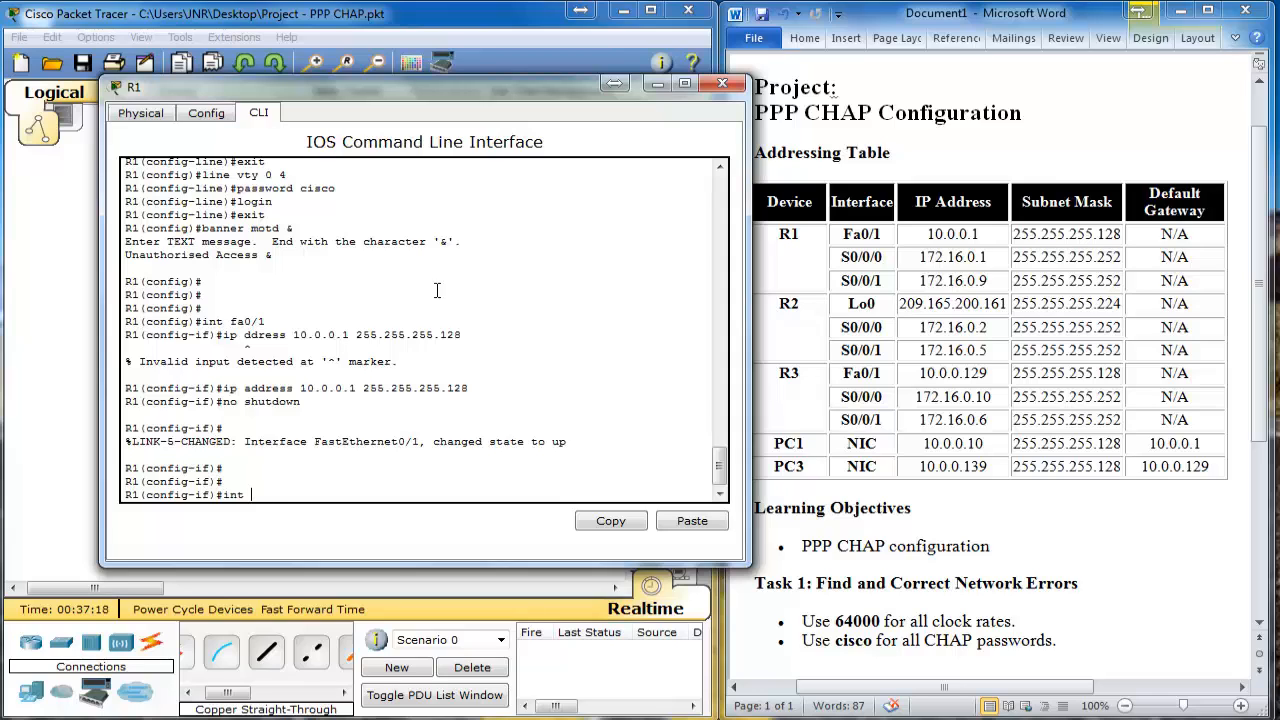
type("sint s0/0/0")
key("Return")
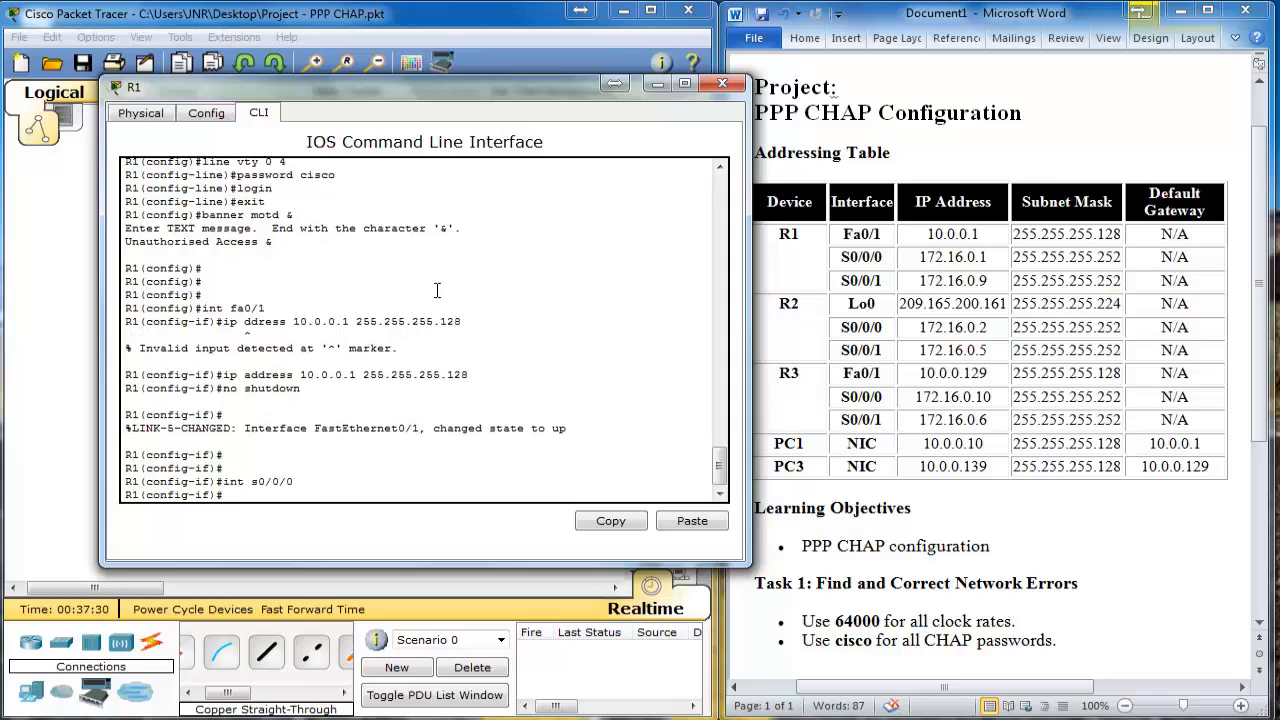
type("ip address 172.16.0.1 255.255.255.252")
key("Return")
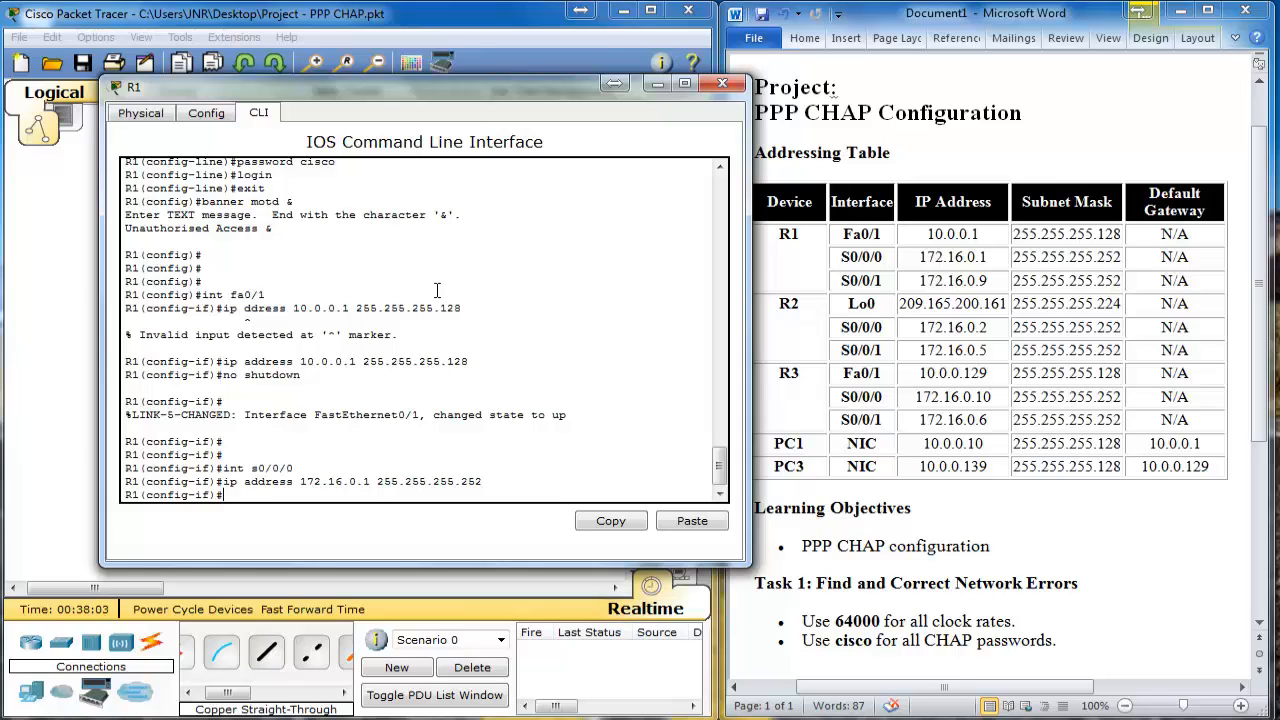
type("clock rate 64000")
key("Return")
type("no shutdown")
key("Return")
key("Return")
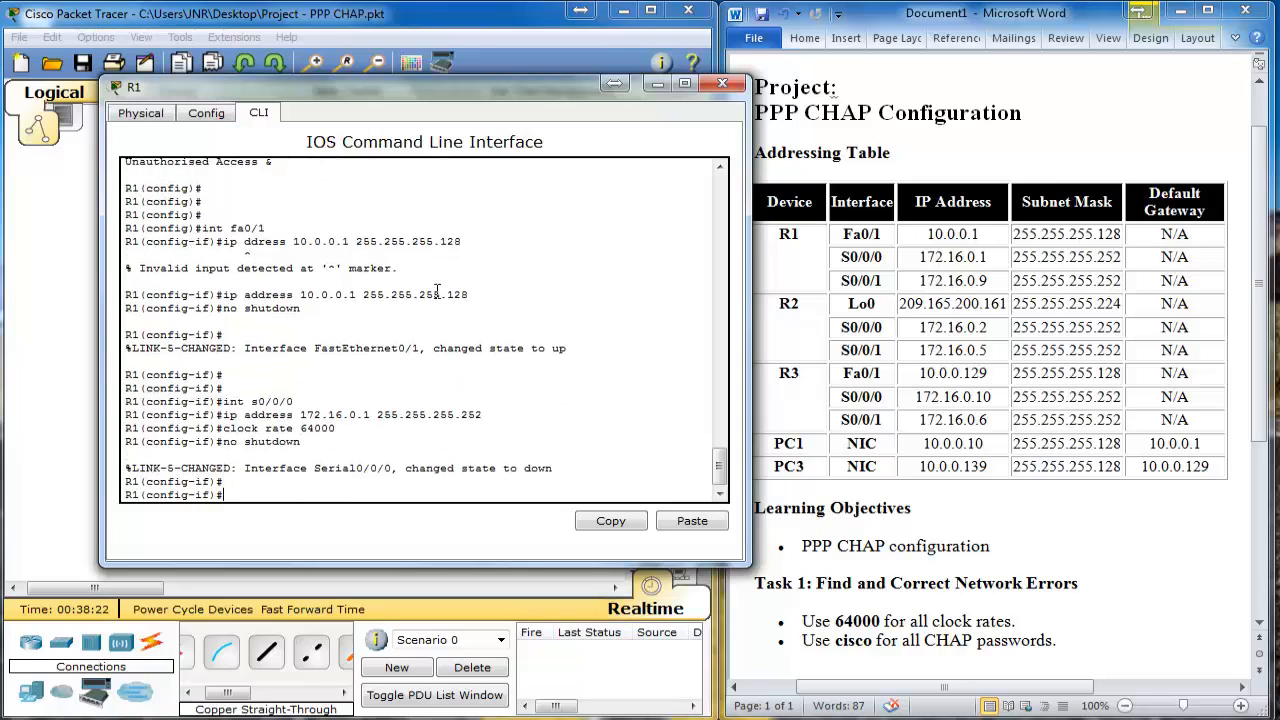
Step: Address R1's S0/0/1 as 172.16.0.9 255.255.255.252 and enable it
type("int s0/0/1")
key("Return")
type("ip address 172.16.0.9 255.255.255.")
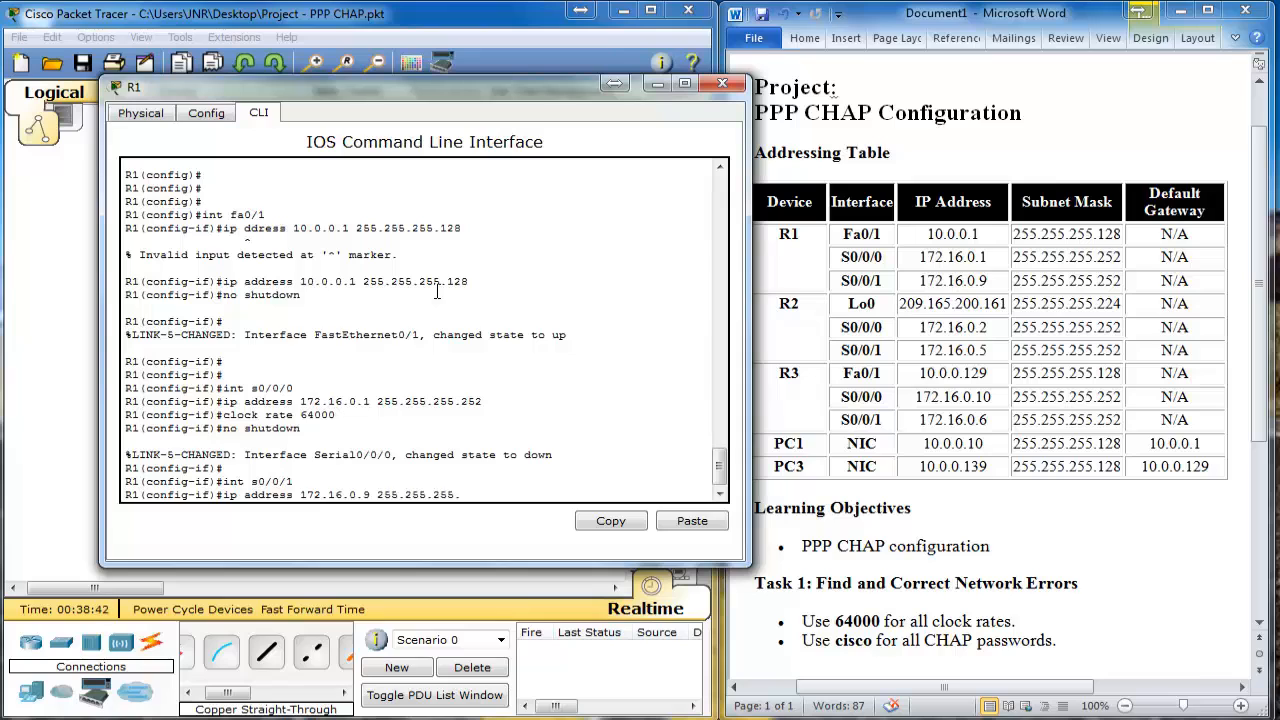
type("252")
key("Return")
type("clock rate 64000")
key("Return")
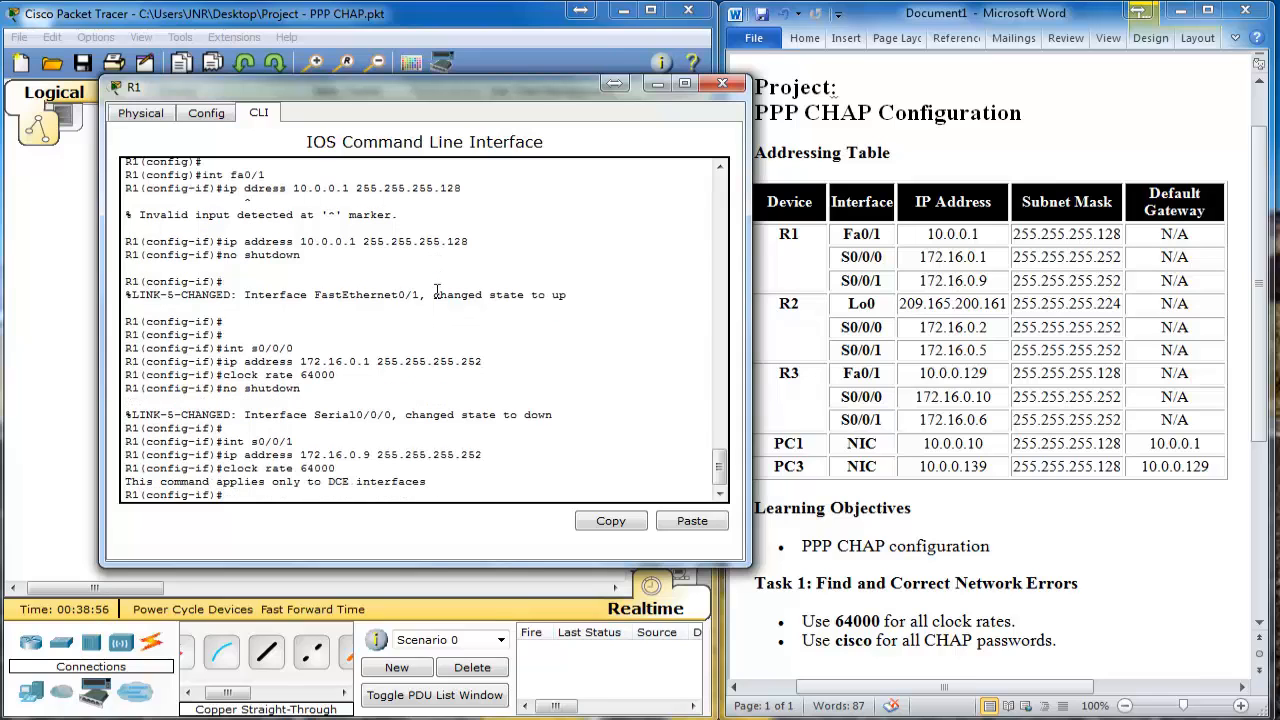
type("no shutdown")
key("Return")
key("Return")
key("Return")
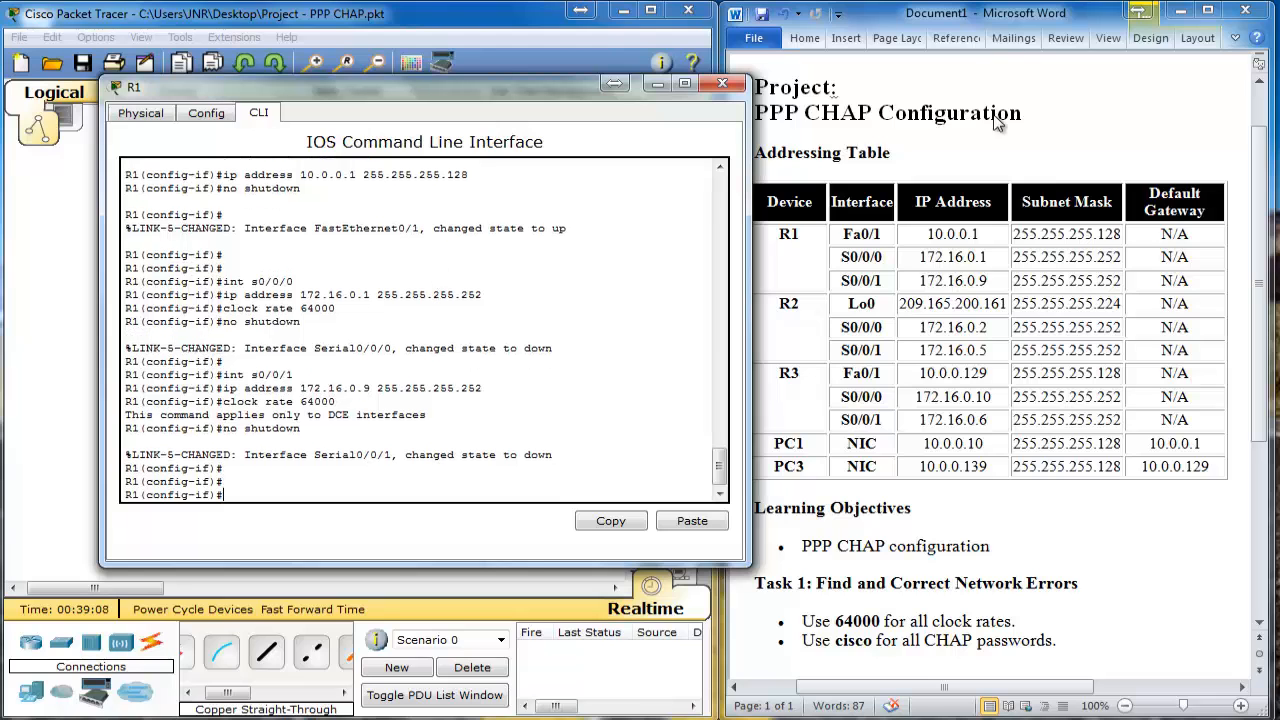
Step: On R2, address S0/0/0 as 172.16.0.2 255.255.255.252 and bring it up
left_click(724, 87)
left_click(318, 172)
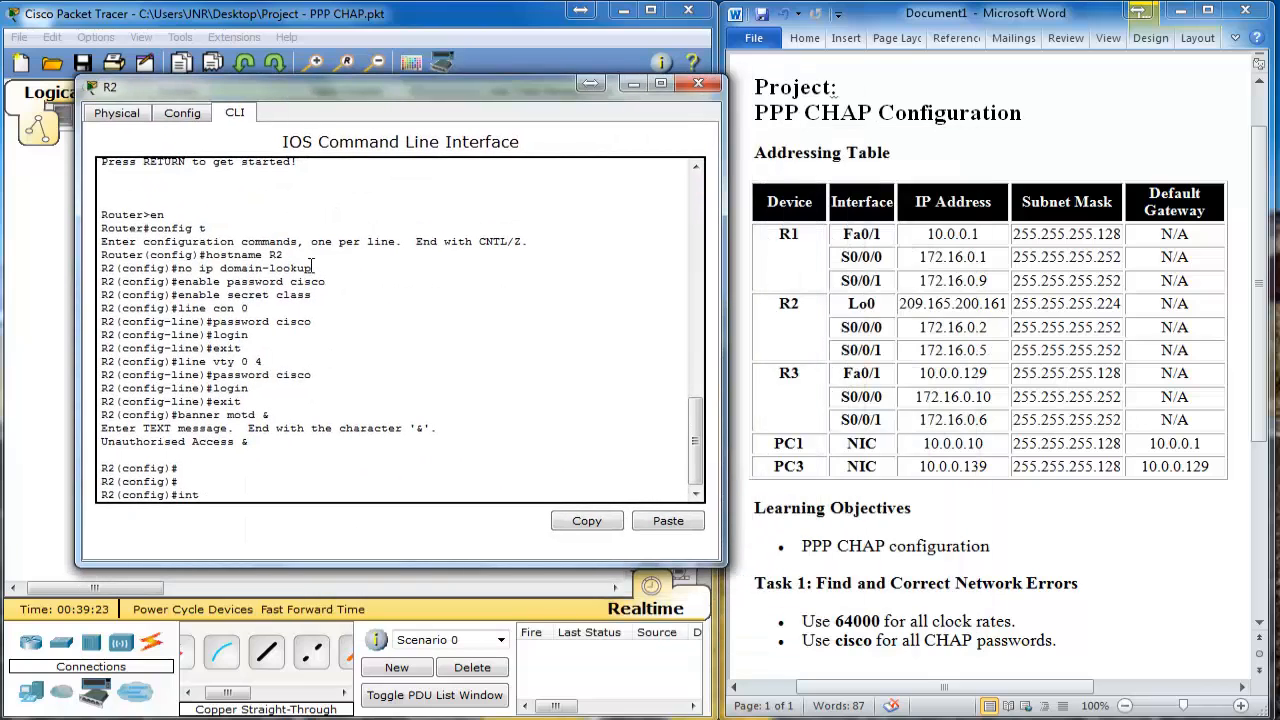
type("s0/0/0")
key("Return")
type("ip address 172.16.0.2")
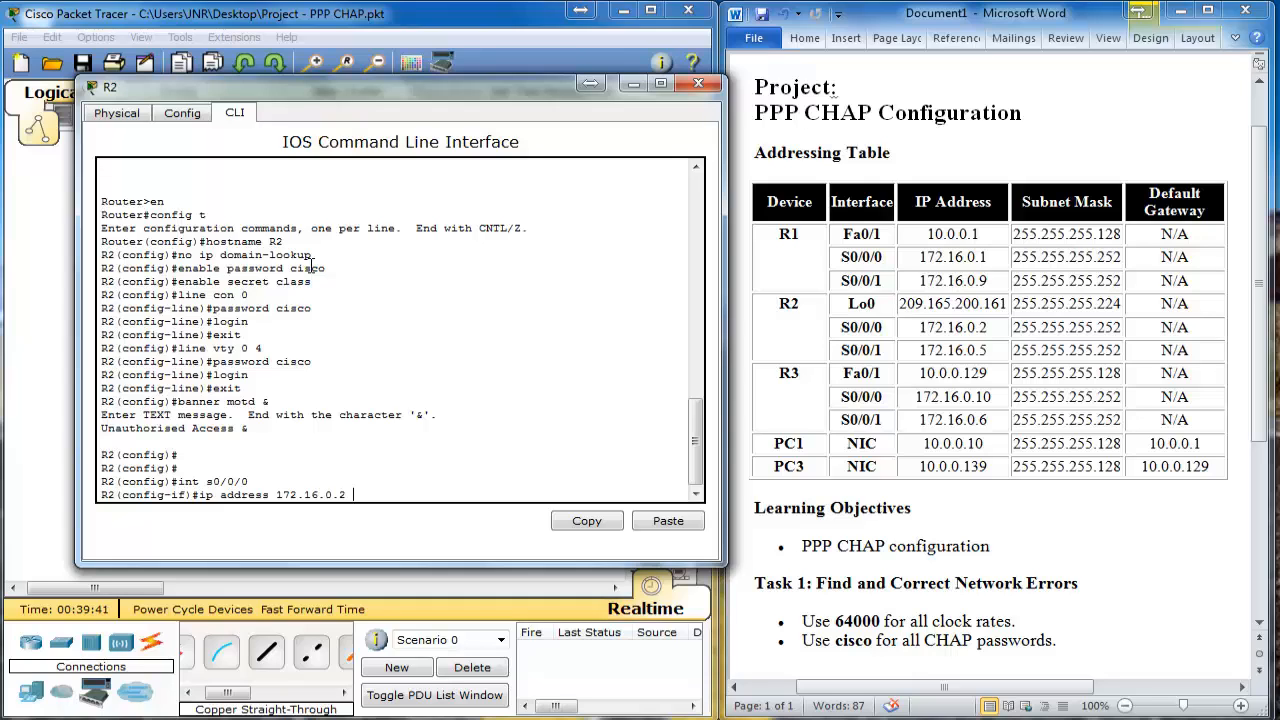
type(" 255.255.255.252")
key("Return")
type("clock rate 64000")
key("Return")
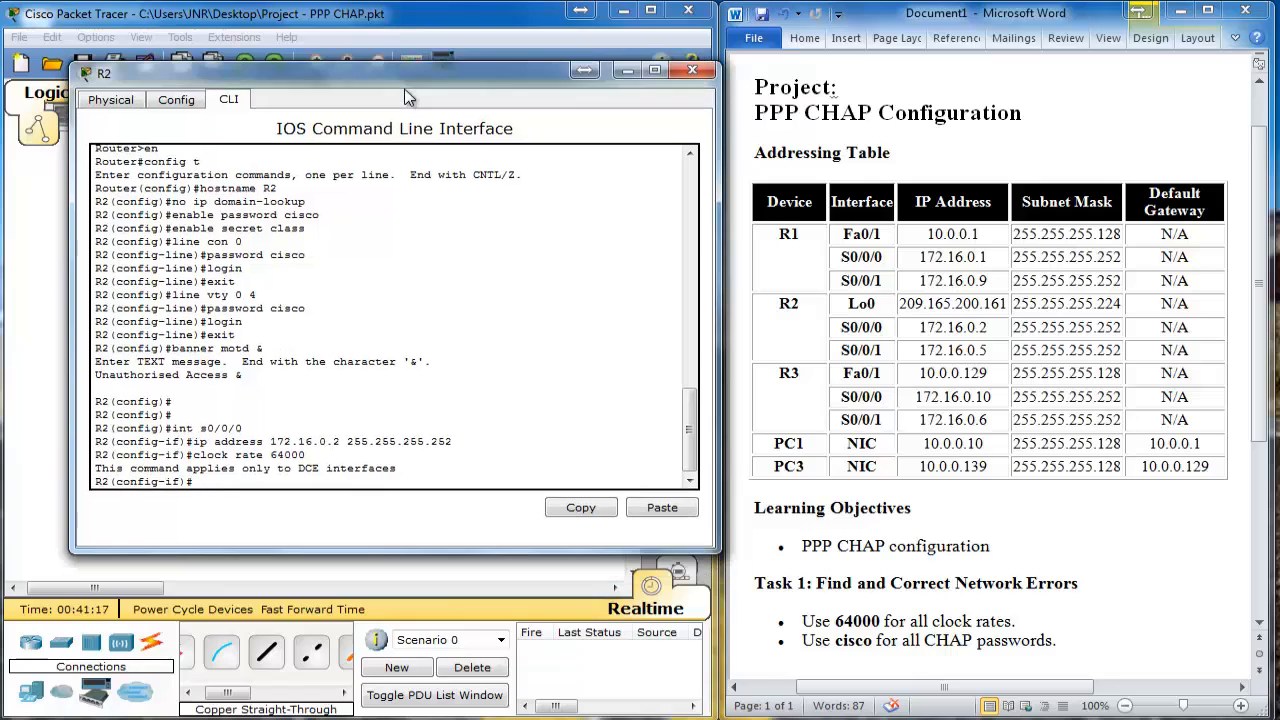
type("no shutdown")
key("Return")
key("Return")
Step: Address R2's S0/0/1 as 172.16.0.5 255.255.255.252 with clock rate 64000
type("int")
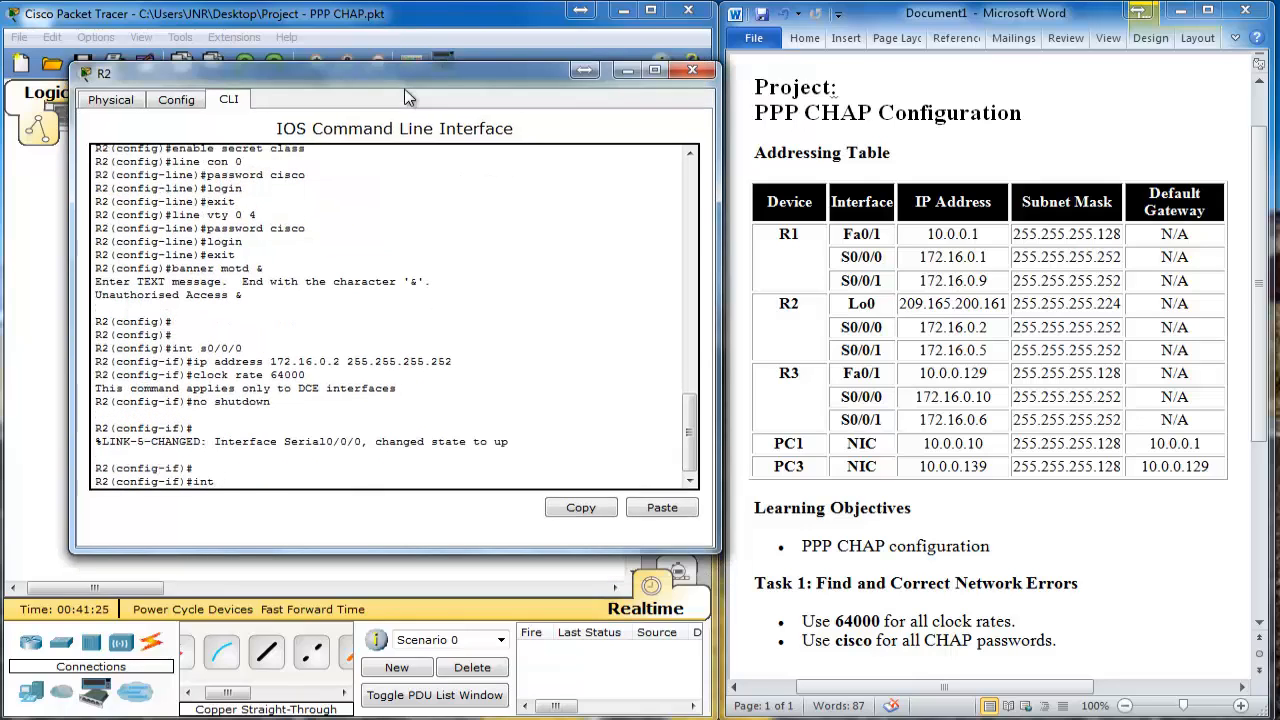
type(" s0/0/1")
key("Return")
key("Return")
type("ip address 172.16.0.5 255.255")
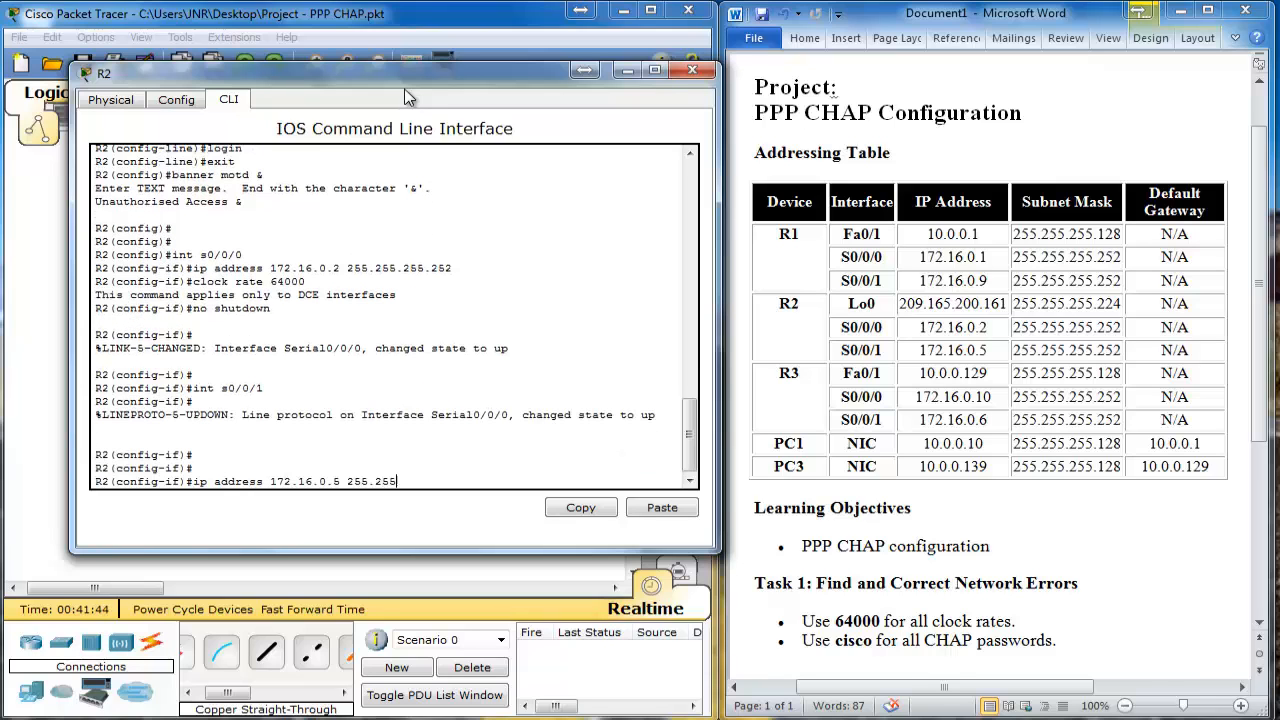
type(".255.252")
key("Return")
type("clock rate 64000")
left_click_drag(404, 88, 442, 74)
key("Return")
type("shutdown")
key("Return")
key("Return")
key("Return")
Step: Create Loopback0 at 209.165.200.161 255.255.255.224, enable it, and close R2
type("int lo")
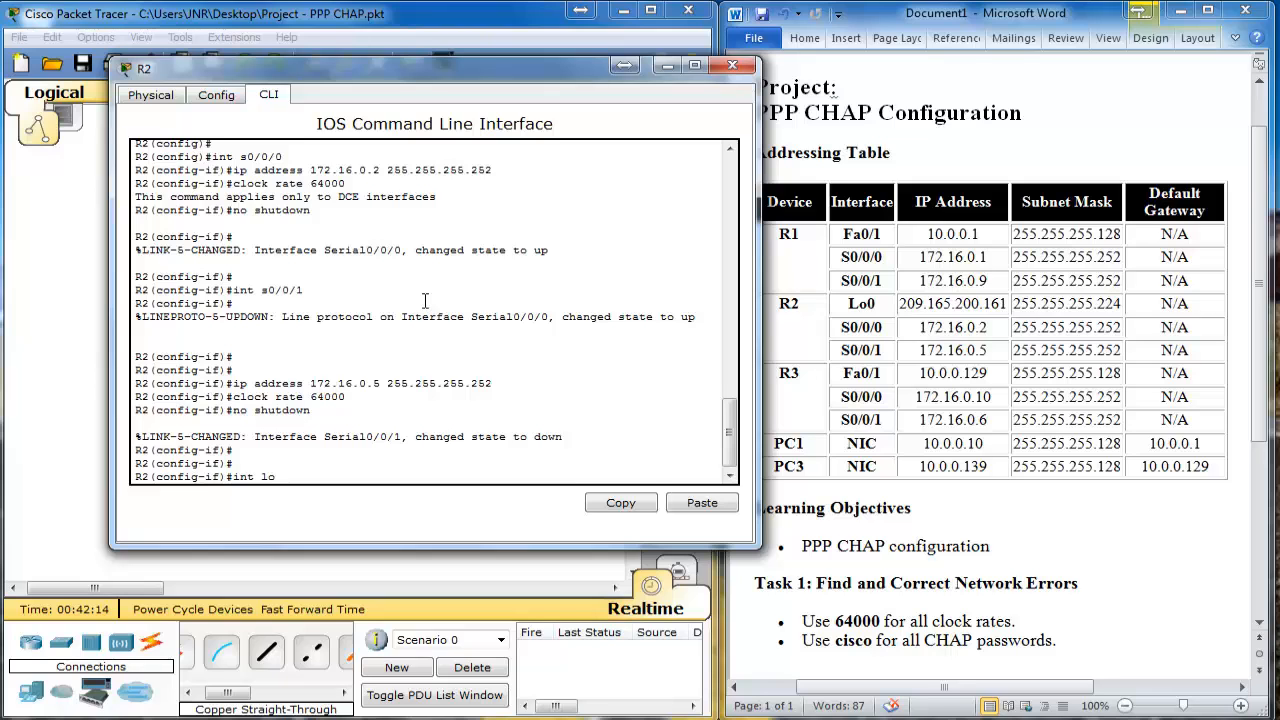
type("0")
key("Return")
key("Return")
key("Return")
type("ip address 209.165.200.161")
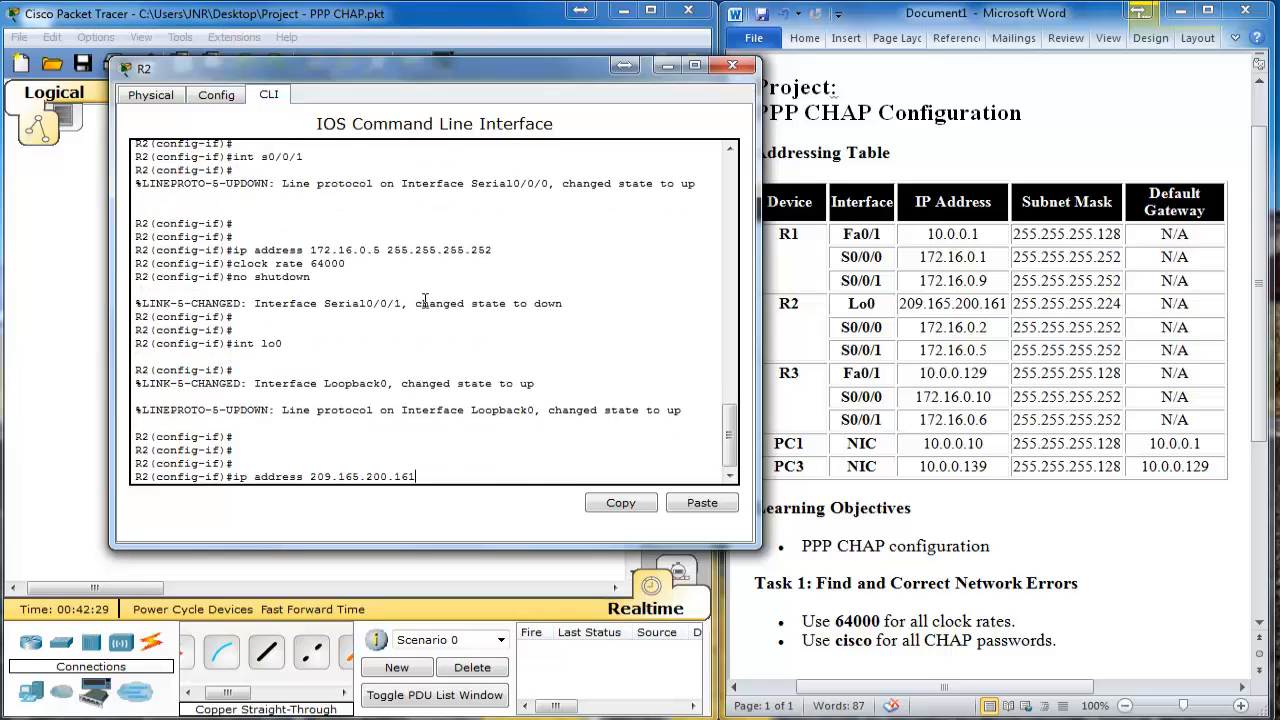
type(" 255.255.255.224")
key("Return")
type("no shutdown")
key("Return")
key("Return")
left_click(734, 68)
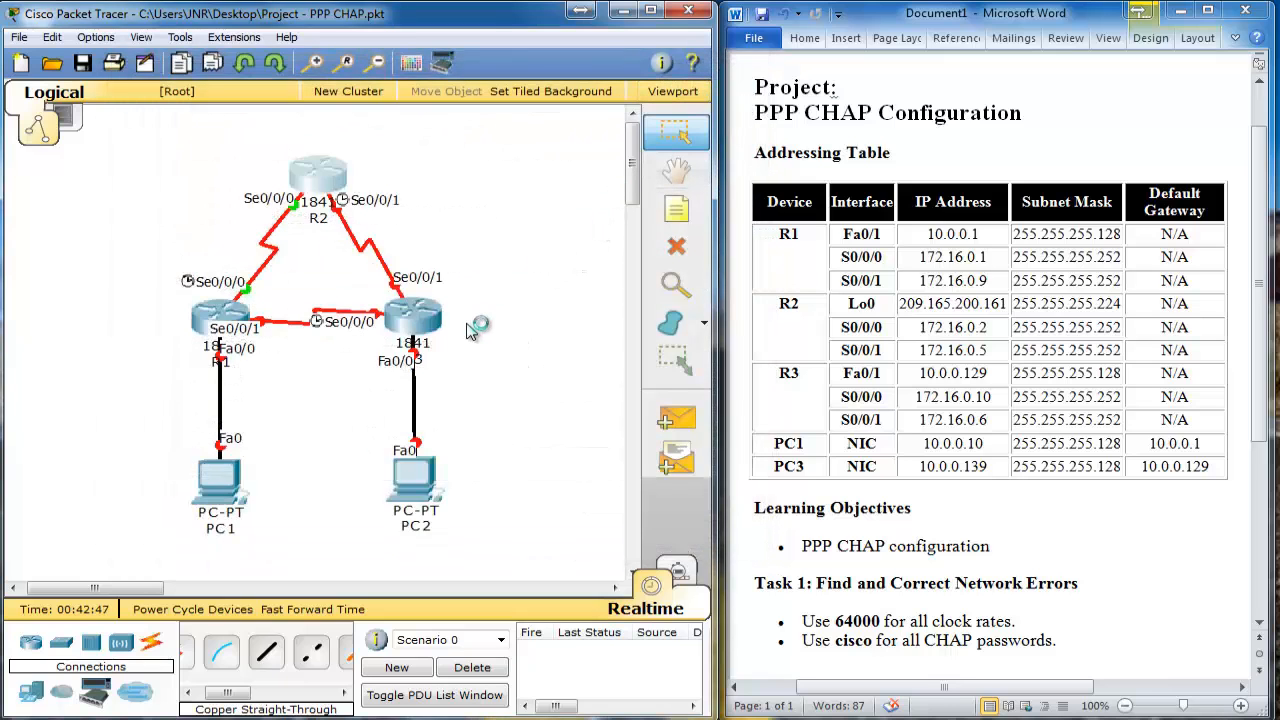
Step: Log into R3's console, enter privileged mode and global configuration mode
left_click(408, 313)
key("Return")
key("Return")
key("Return")
key("Return")
type("en")
key("Return")
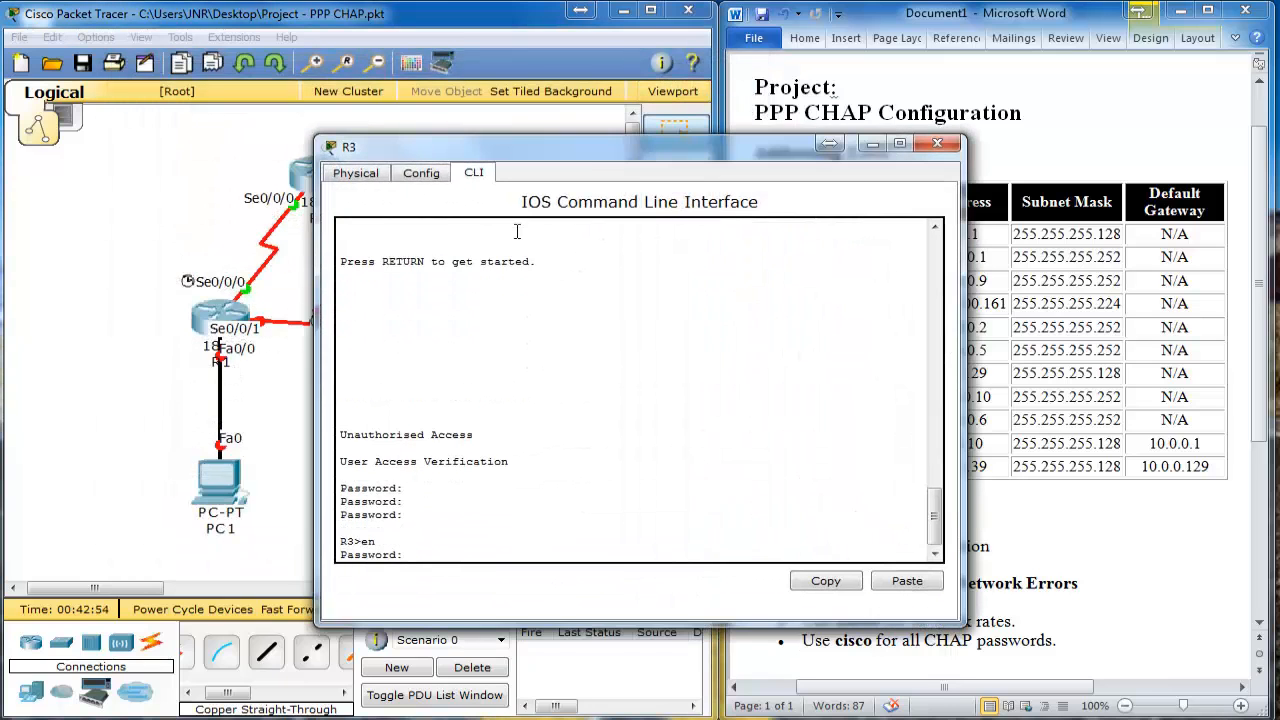
key("Return")
left_click_drag(577, 145, 329, 112)
type("conf t")
key("Return")
Step: Give R3's Fa0/1 the address 10.0.0.129 255.255.255.128 and bring it up
type("int f")
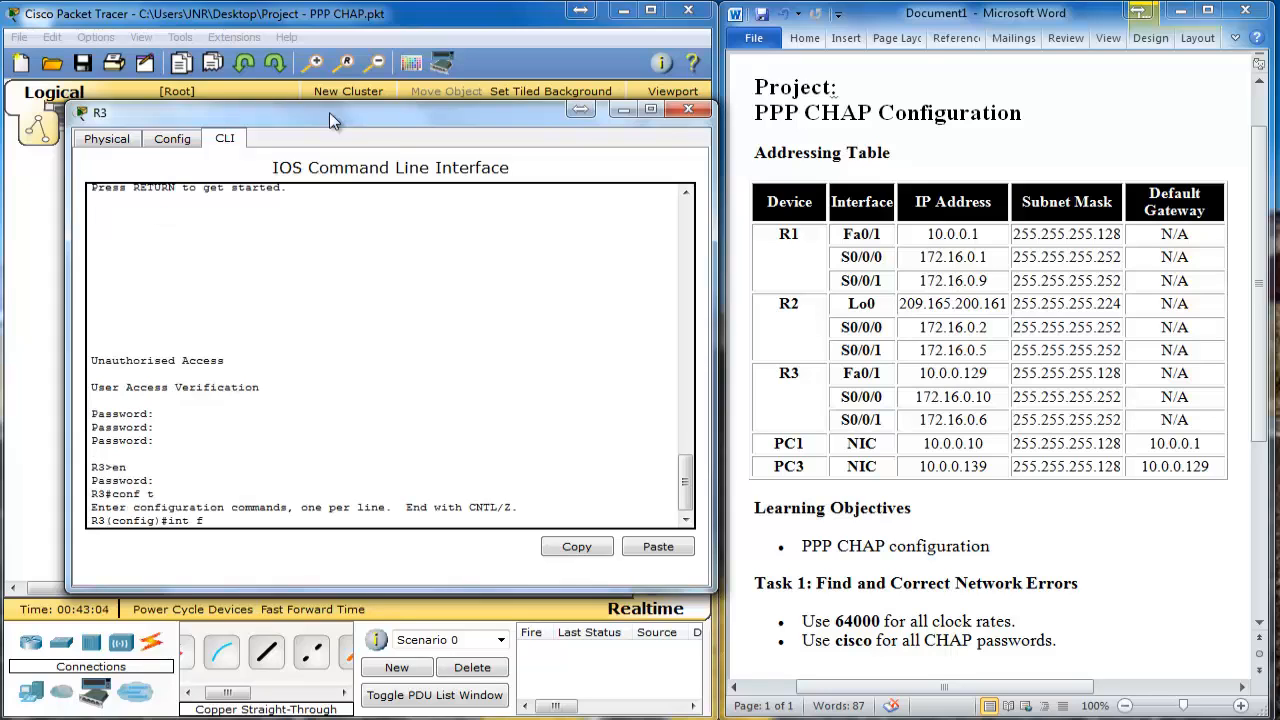
type("a0/1")
key("Return")
type("ip address 10.0.0.129 255.255.255.12")
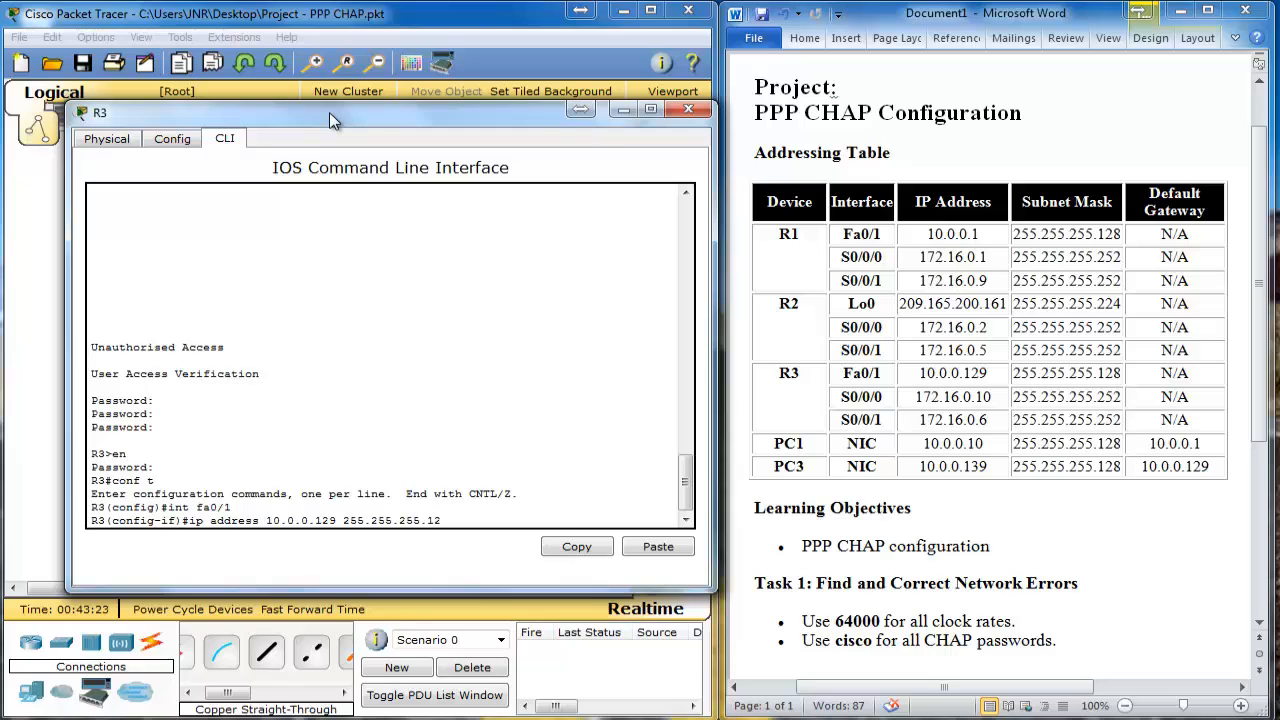
type("8")
key("Return")
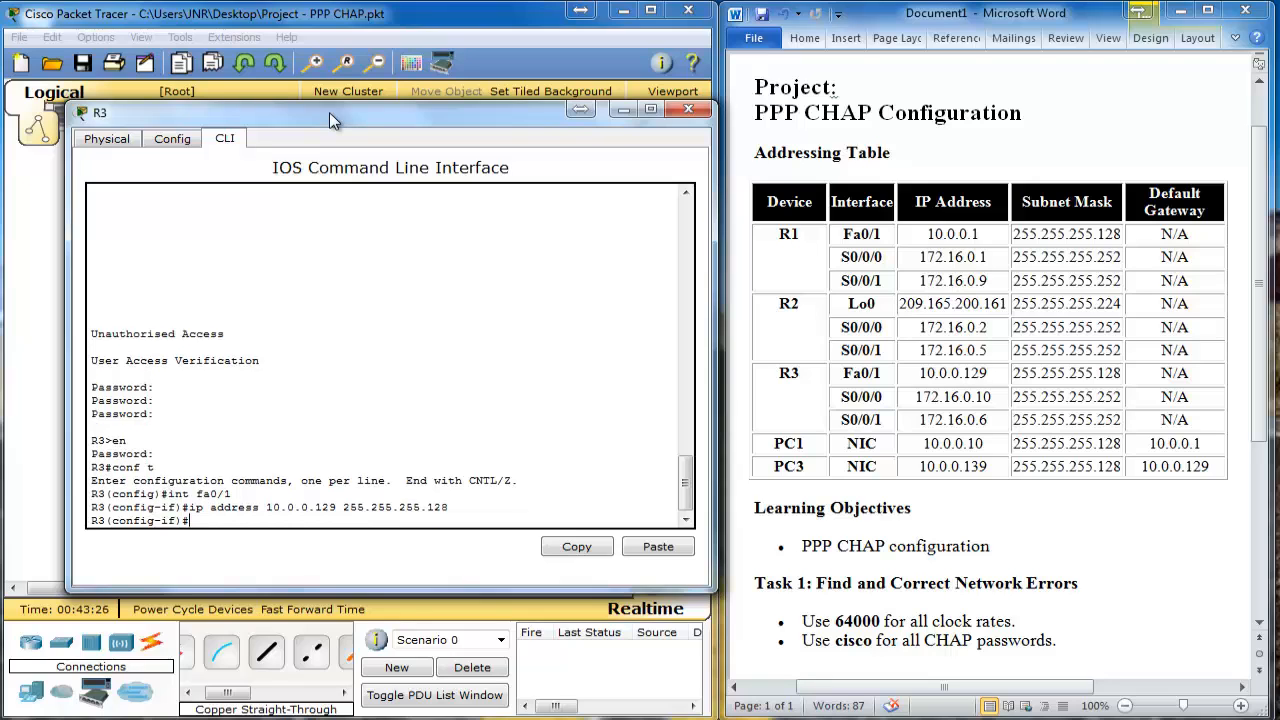
type("no shutdown")
key("Return")
Step: Address R3's S0/0/0 as 172.16.0.10 255.255.255.252, clock it at 64000 and enable it
key("Return")
key("Return")
key("Return")
key("Return")
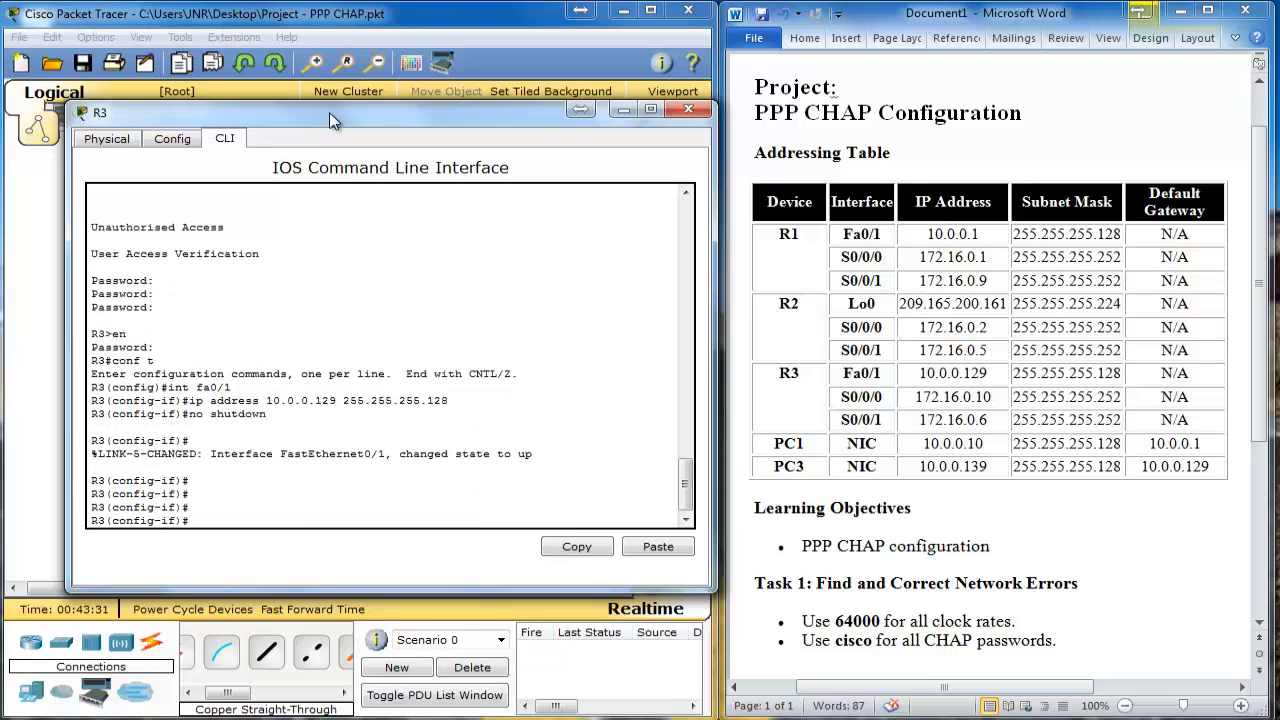
type("int s0/0")
key("Return")
type("ip address 1")
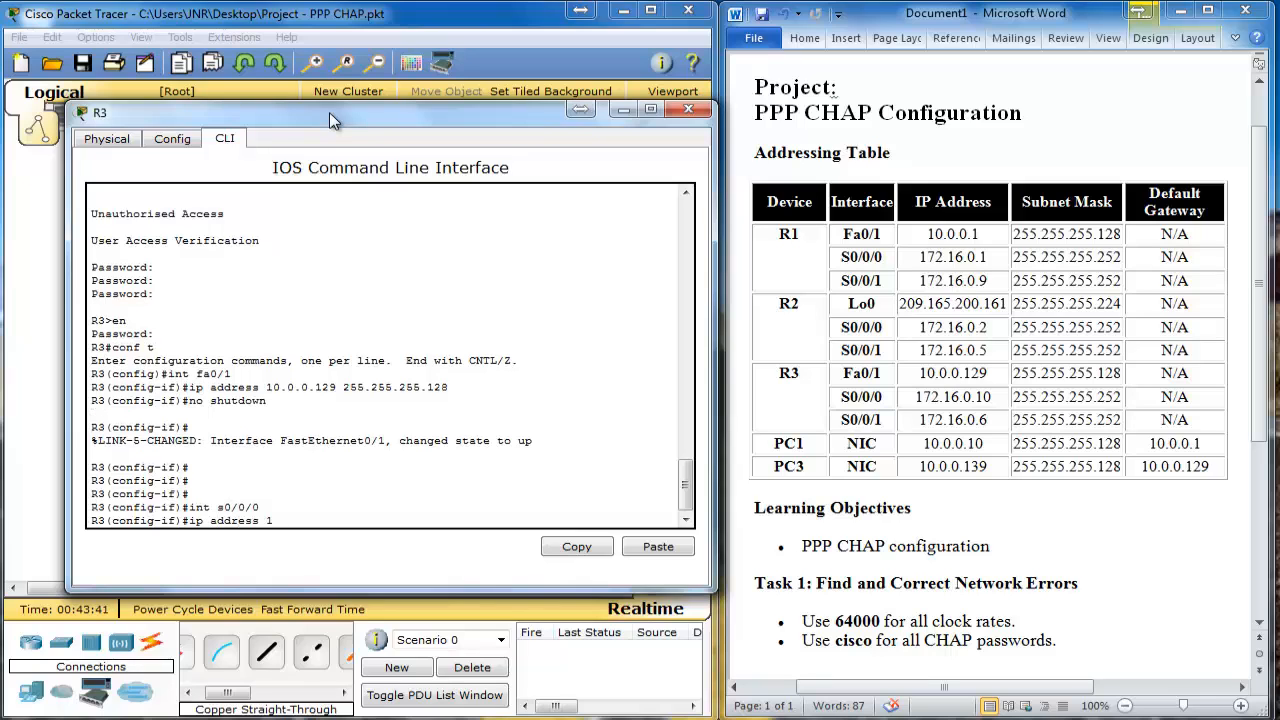
type("72.16.0.10 255.255.255.252")
key("Return")
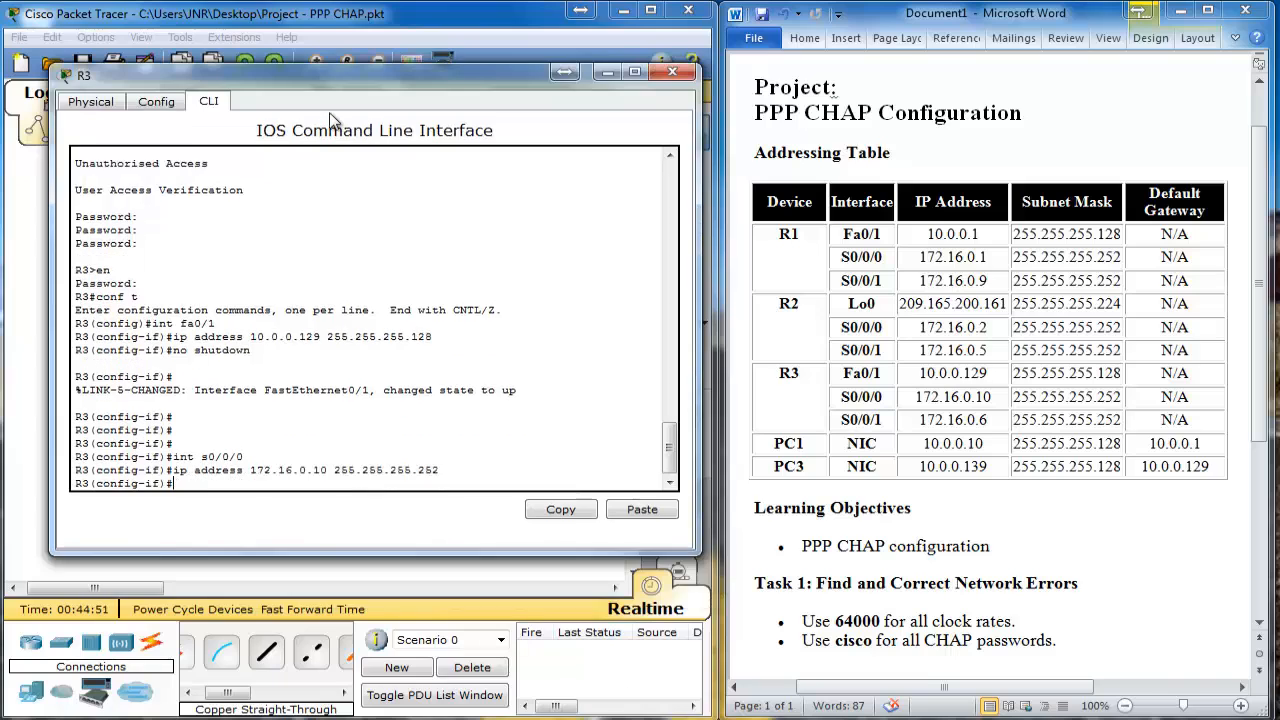
type("clock rate 64000")
key("Return")
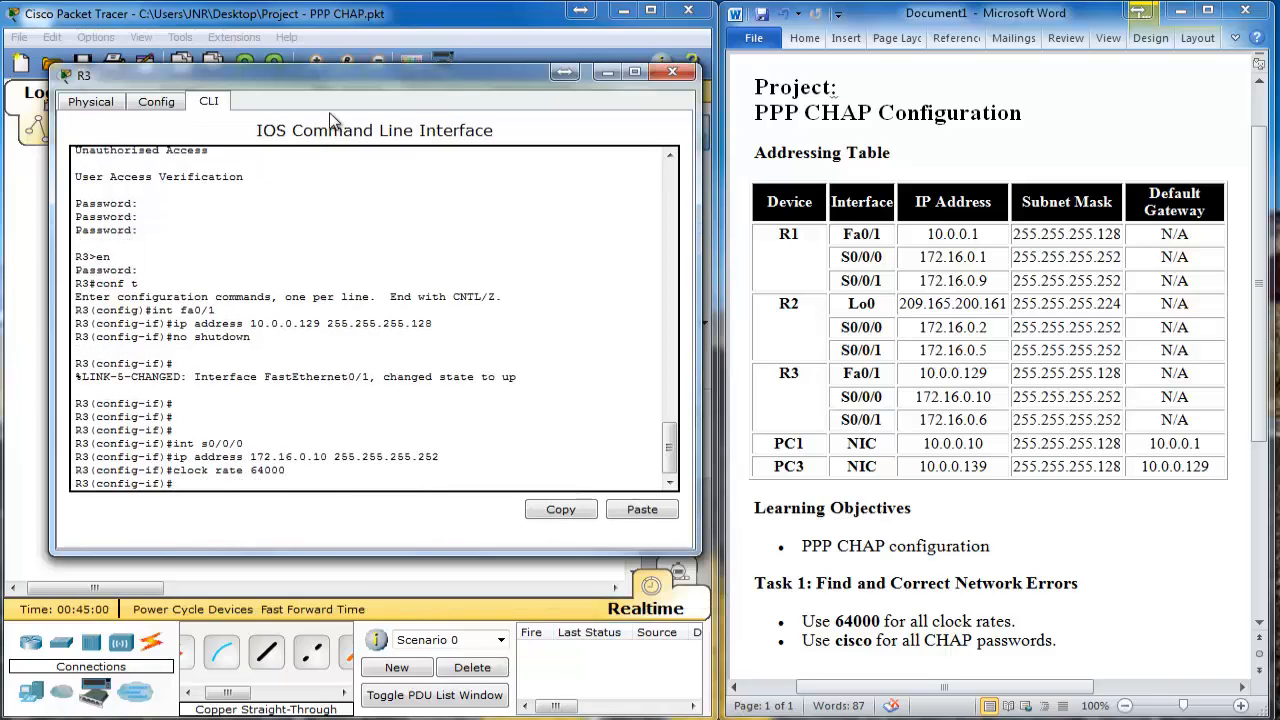
type("no shutdown")
key("Return")
key("Return")
key("Return")
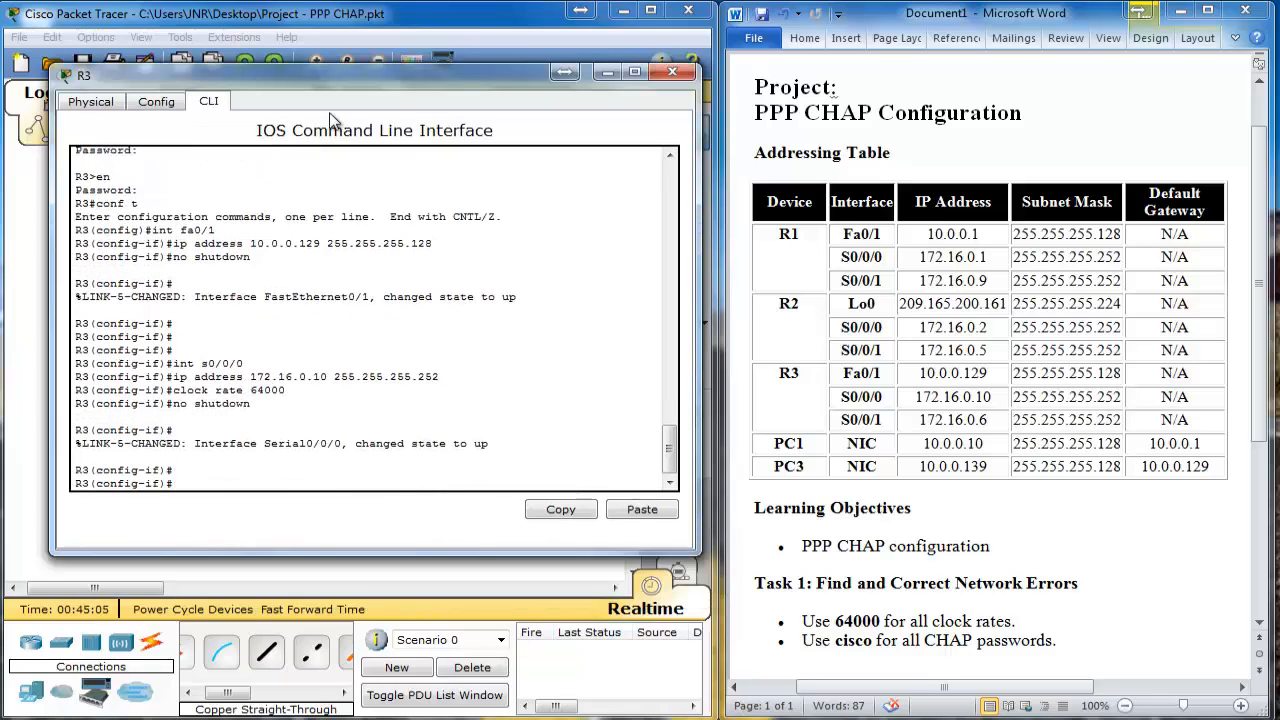
type("int")
Step: Address R3's S0/0/1 as 172.16.0.6 255.255.255.252 and enable it
key("Return")
key("Return")
key("Return")
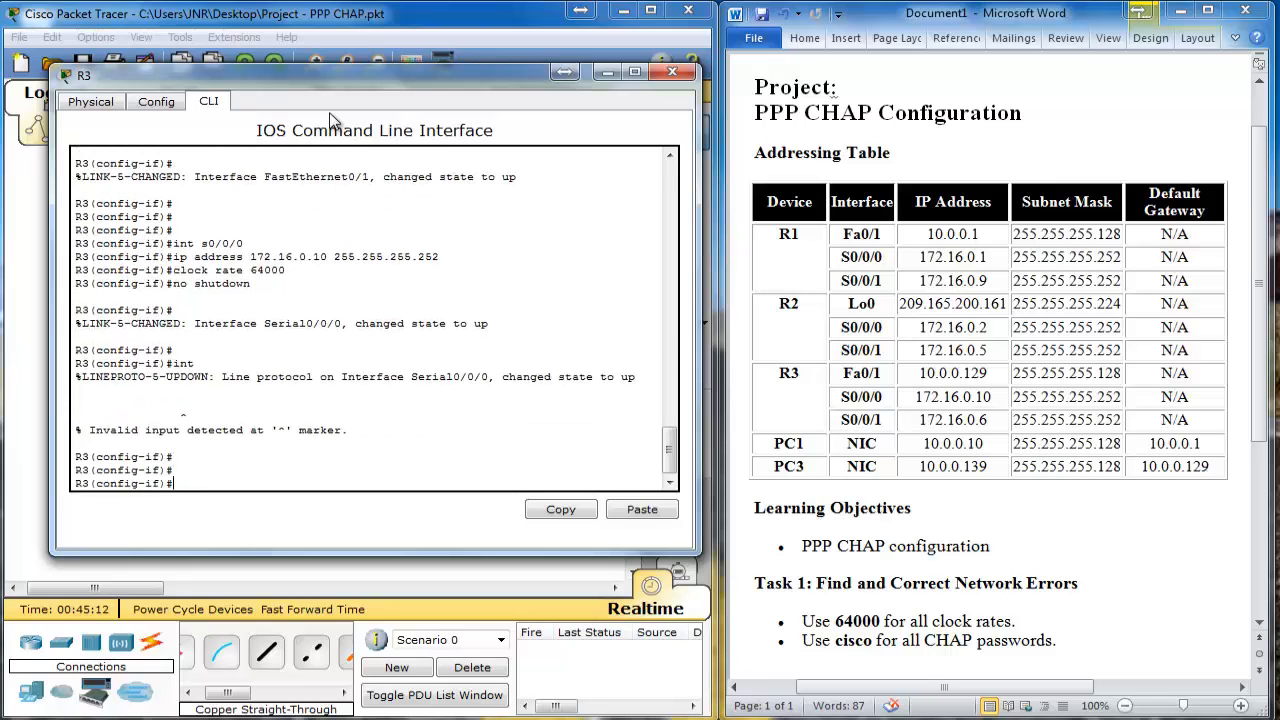
type("int s0/0/1")
key("Return")
type("ip addr")
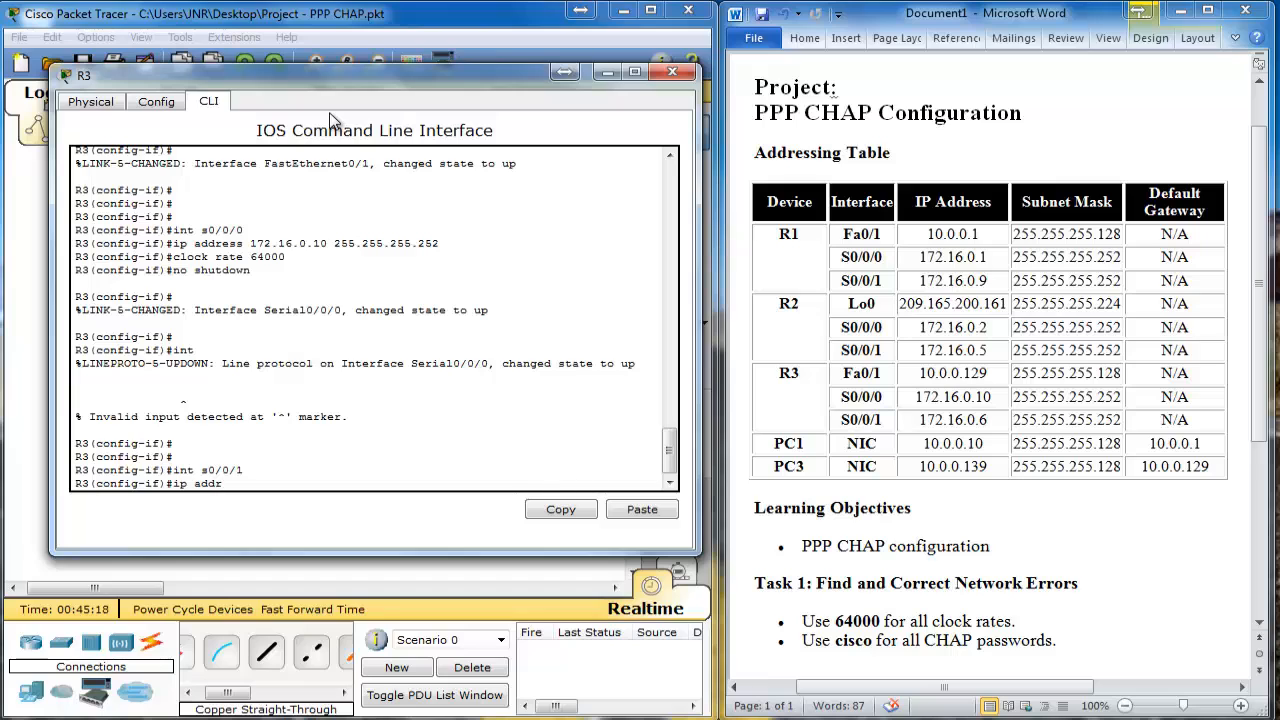
type("es")
key("BackSpace")
type("ess 172.16.0.6 255.255.255.252")
key("Return")
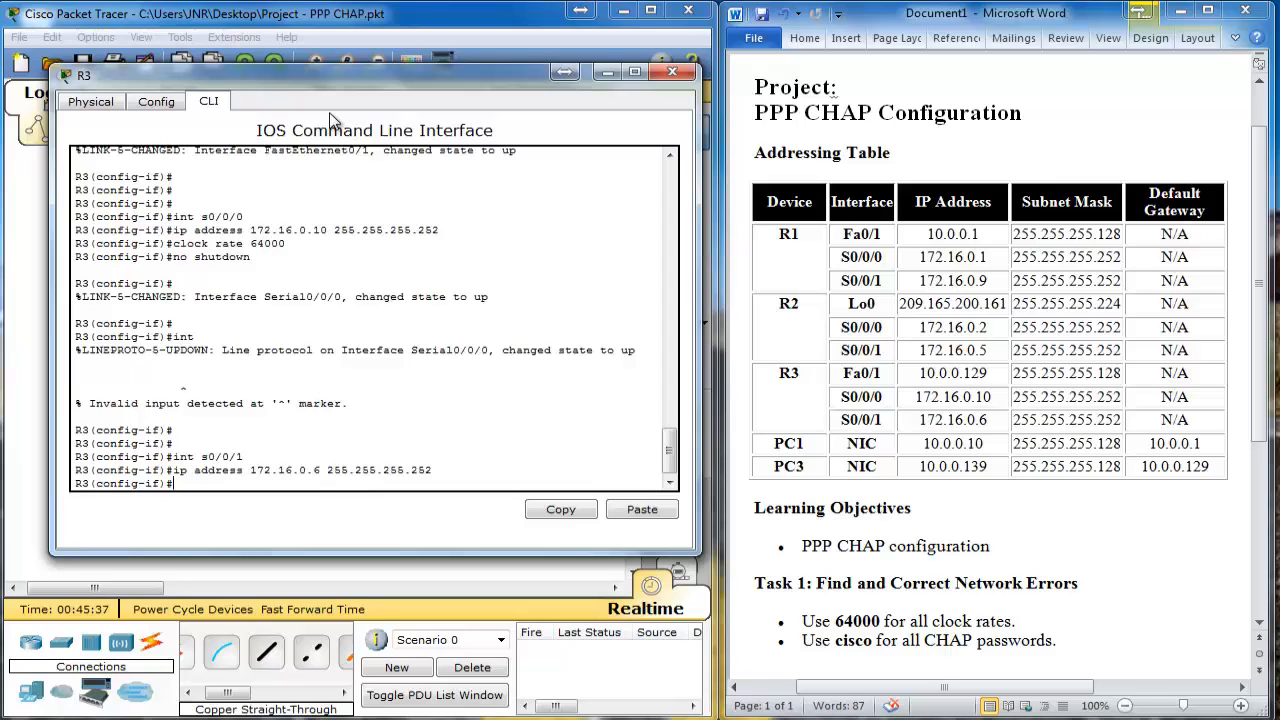
type("no shutdown")
key("Return")
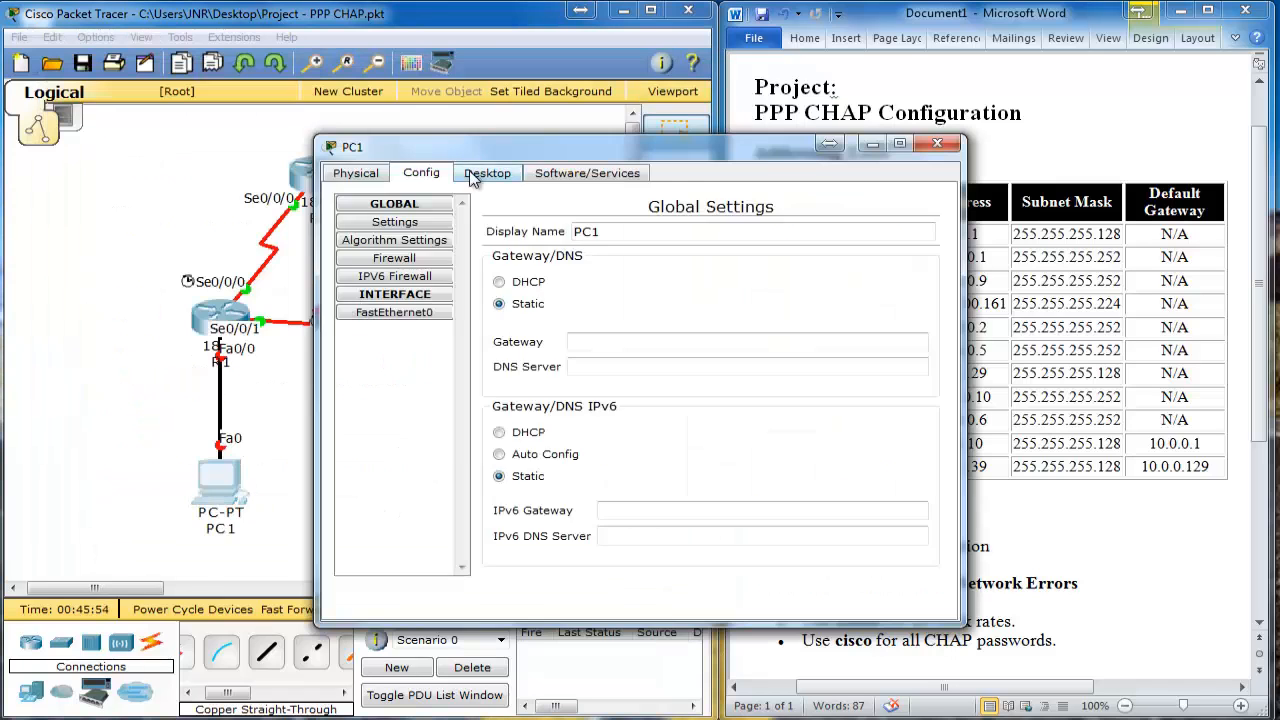
Step: Give PC1 the static IP 10.0.0.10, mask 255.255.255.128 and default gateway 10.0.0.1
left_click(263, 214)
type("10.0.0.10")
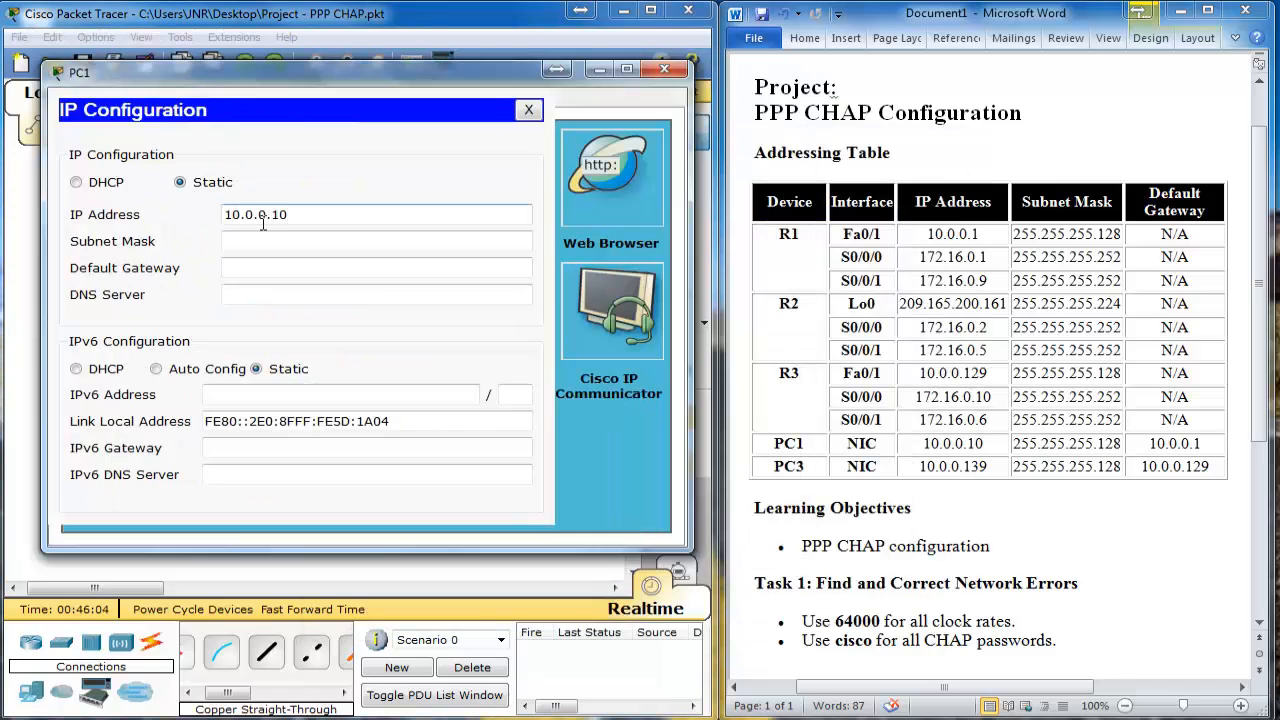
key("Tab")
type("255.255.255.128")
left_click(363, 266)
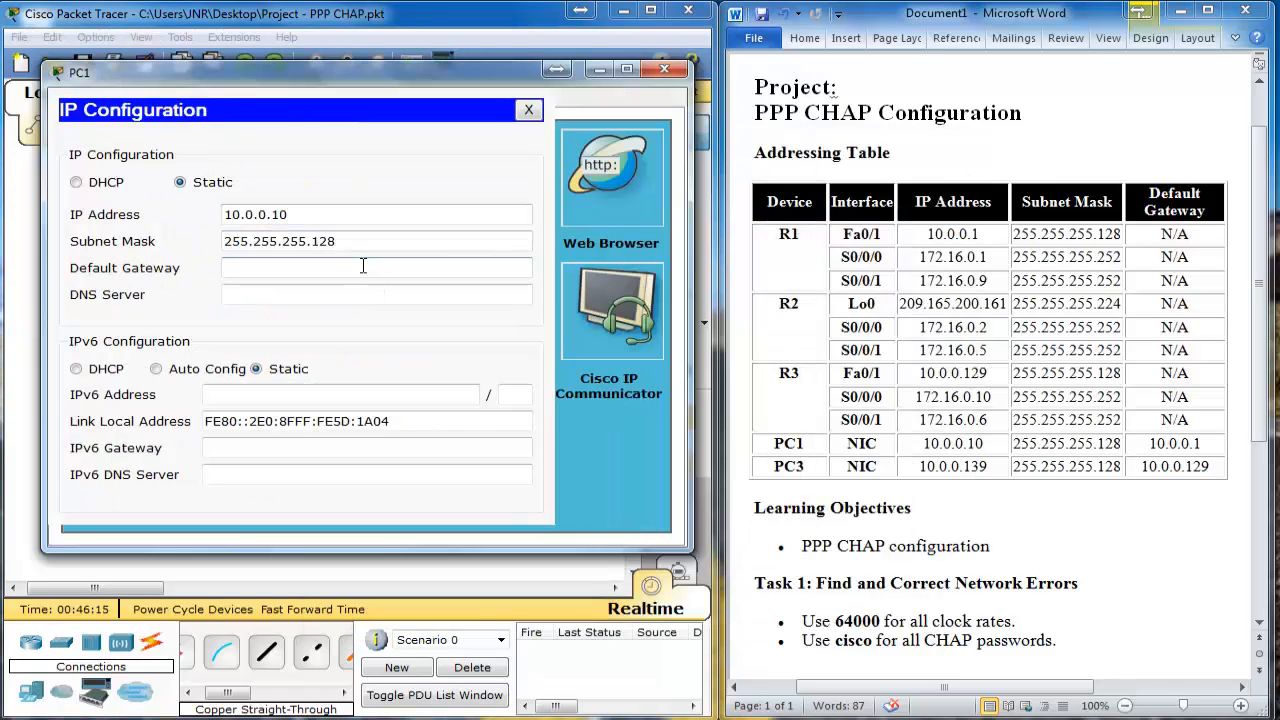
type("10.0.0.1")
left_click(528, 110)
left_click(664, 69)
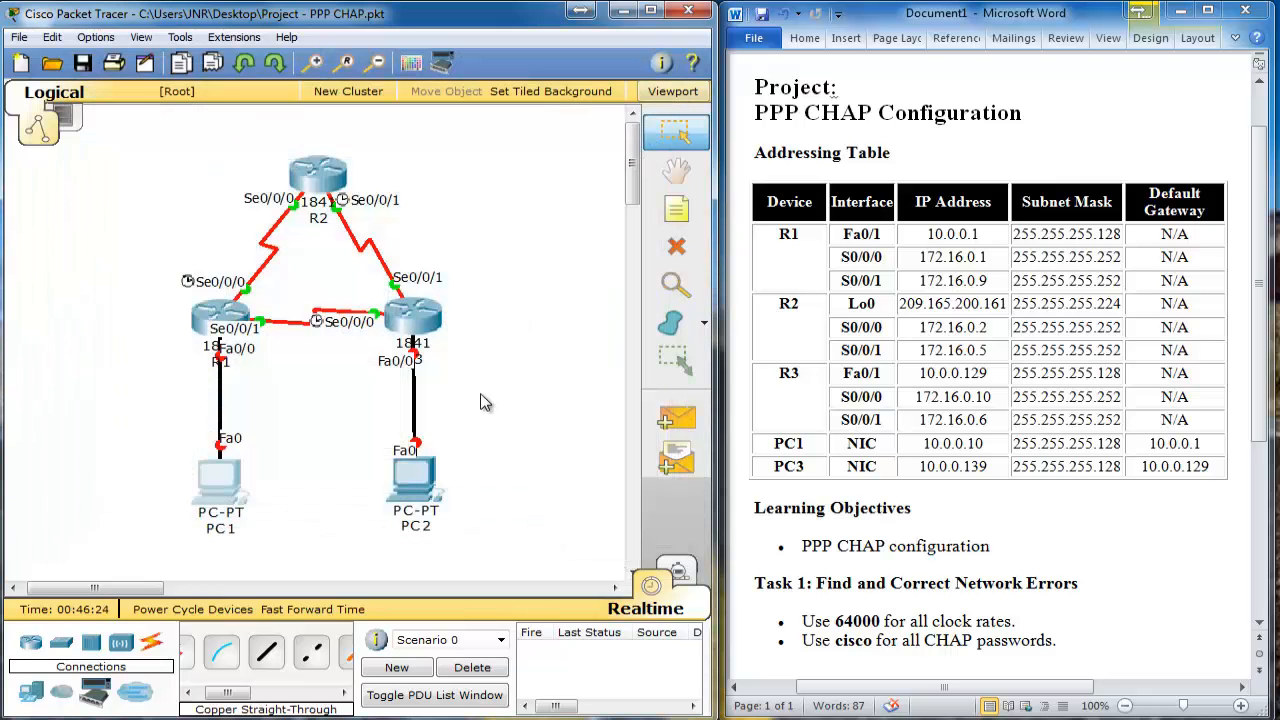
Step: Give PC2 the static IP 10.0.0.139, mask 255.255.255.128 and default gateway 10.0.0.129
left_click(420, 482)
left_click(310, 241)
type("1")
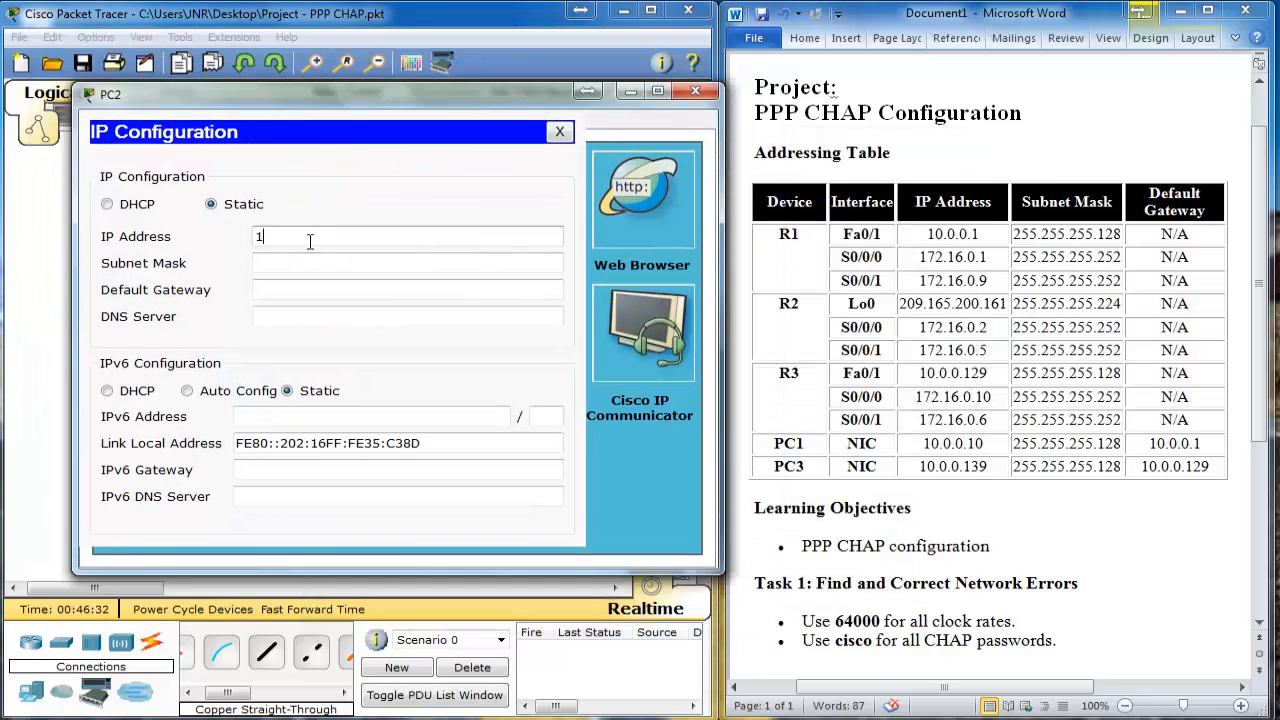
type("0.0.0.139")
left_click(393, 269)
key("BackSpace")
key("BackSpace")
key("BackSpace")
key("BackSpace")
key("BackSpace")
type("255.255.128")
left_click(401, 285)
type("10.0.0.1")
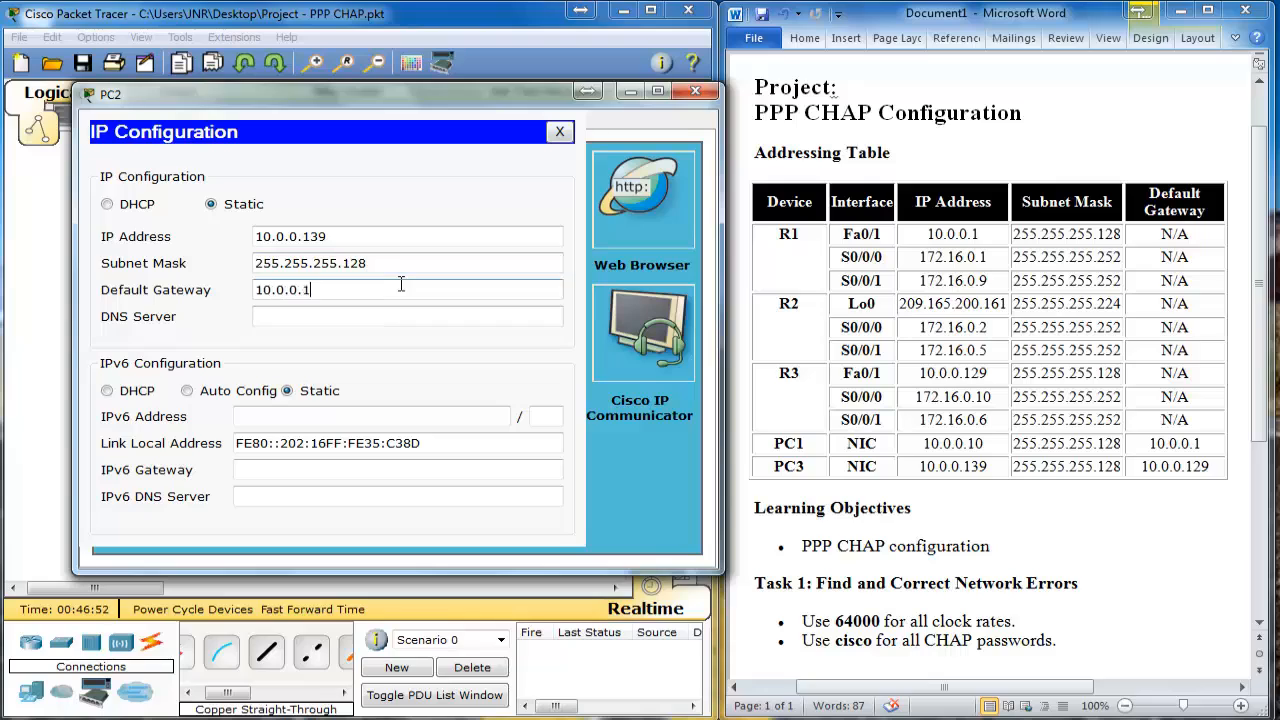
type("29")
left_click(560, 131)
left_click(695, 91)
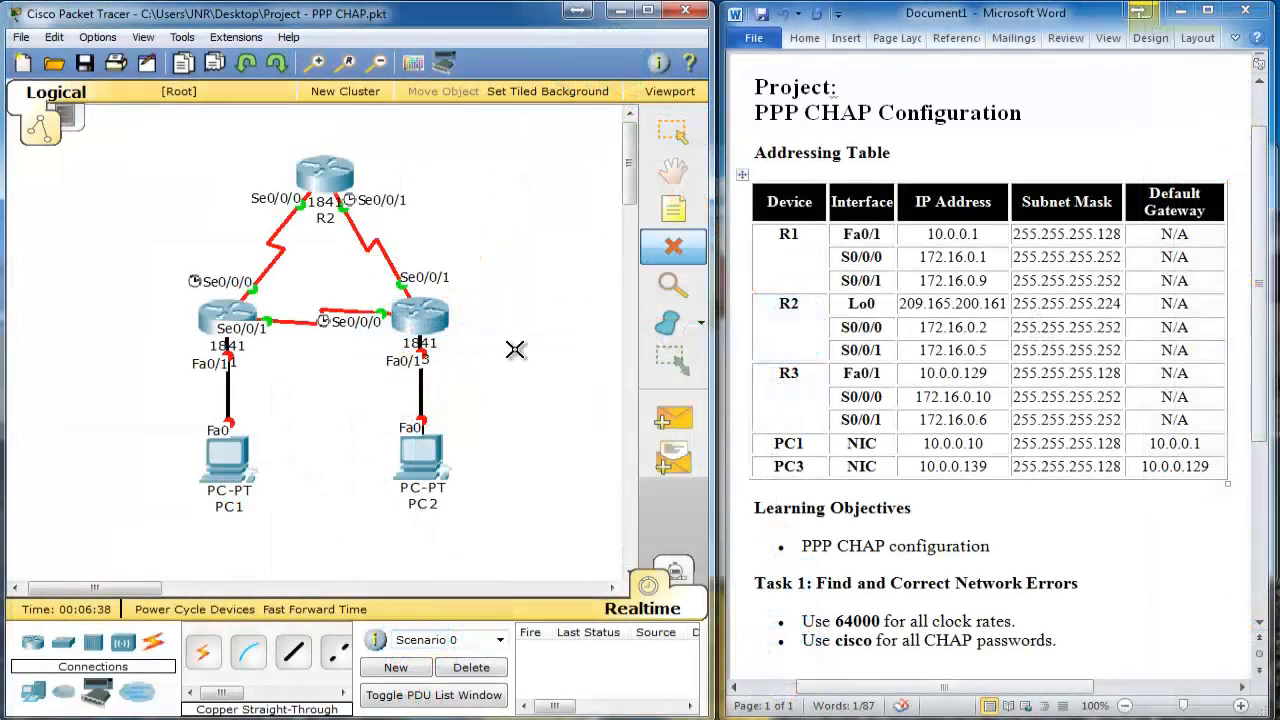
Step: Delete the existing cables linking PC2 to R3 and PC1 to R1
left_click(421, 395)
left_click(229, 400)
key("Escape")
Step: Connect PC1 Fa0 to R1 Fa0/1 with a copper cross-over cable
left_click(338, 651)
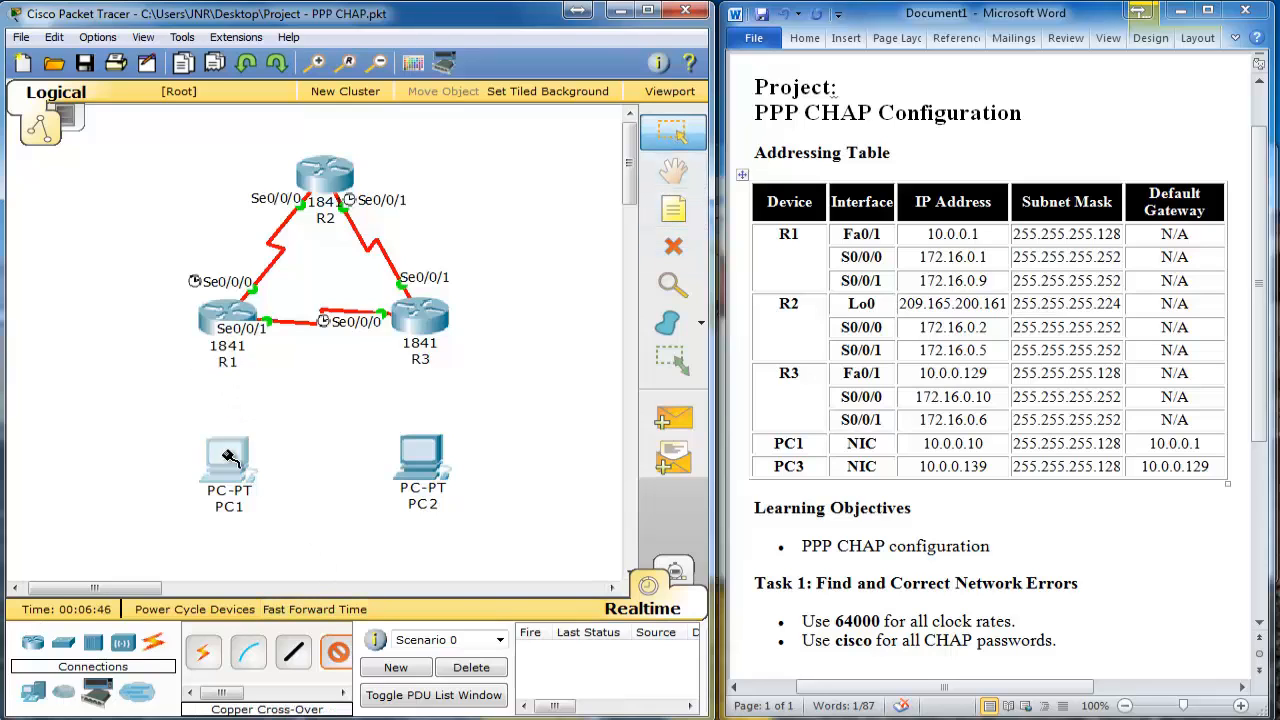
left_click(229, 457)
left_click(265, 472)
left_click(228, 318)
left_click(255, 370)
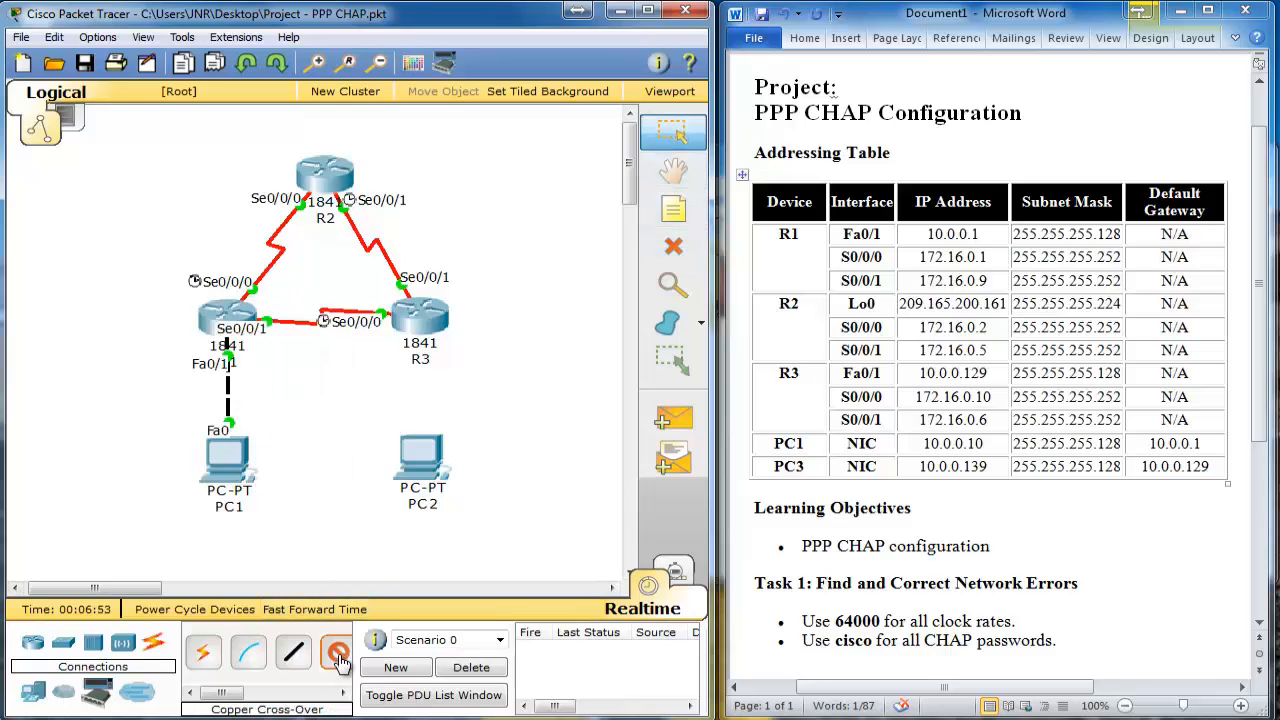
Step: Connect PC2 Fa0 to R3 Fa0/1 with a copper cross-over cable
left_click(420, 458)
left_click(460, 470)
left_click(415, 315)
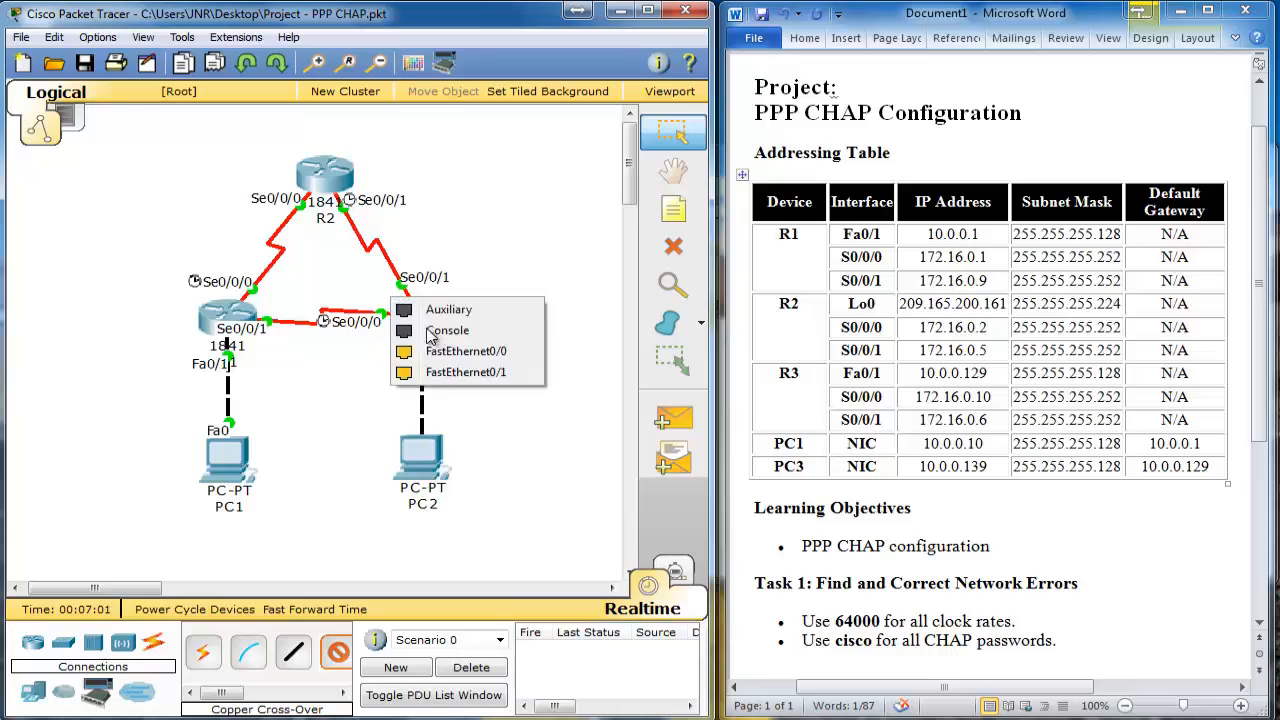
left_click(466, 372)
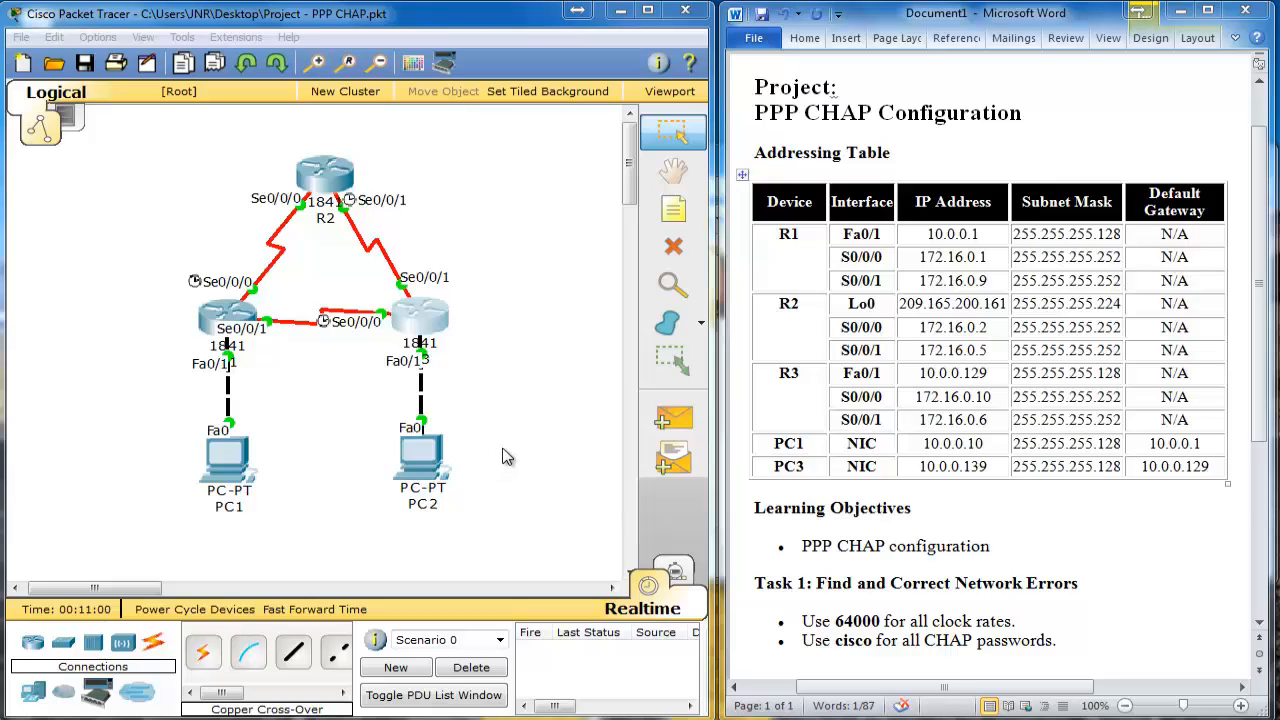
Step: Log into R1's CLI with the console and enable passwords and enter global configuration mode
left_click(237, 311)
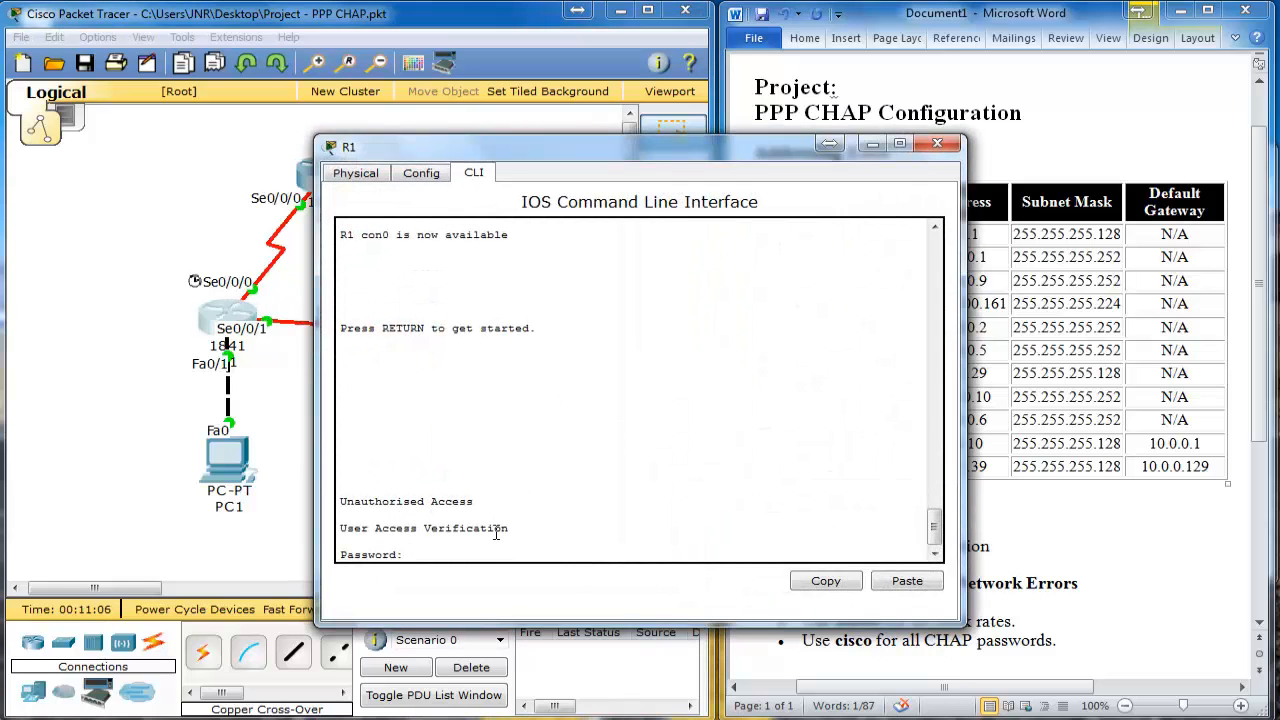
type("cisco")
key("Return")
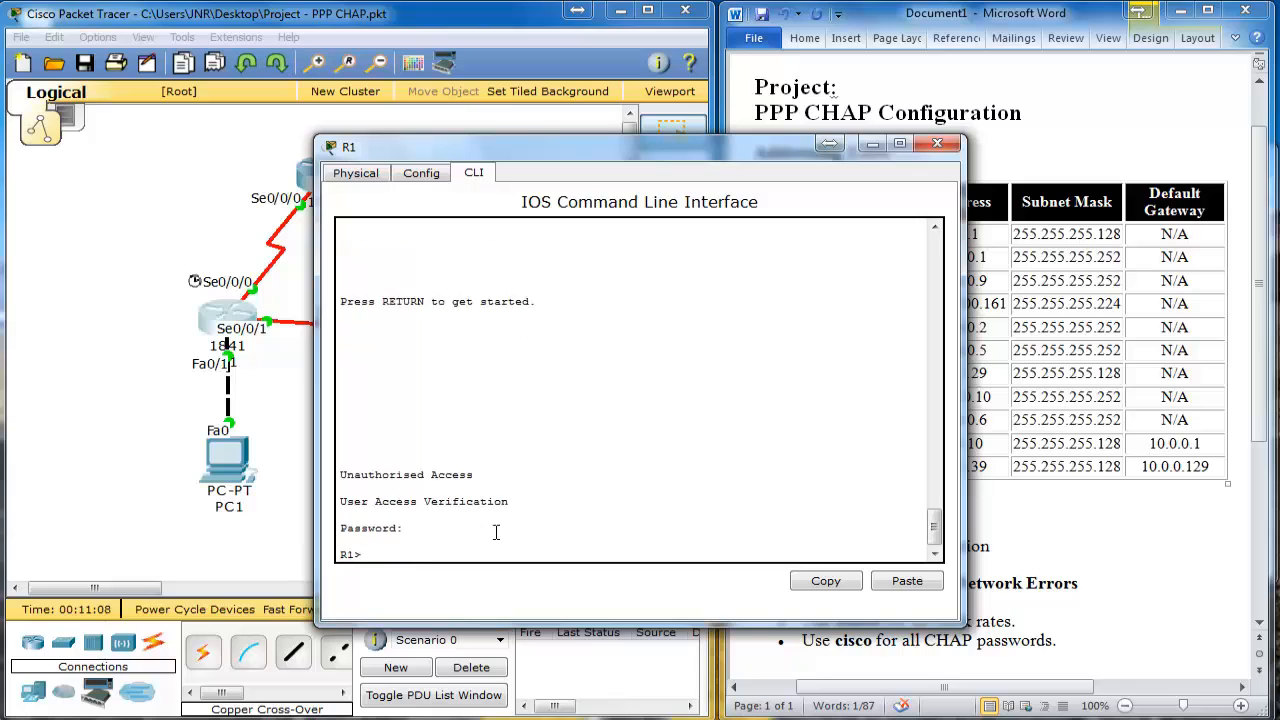
type("en")
key("Return")
type("cisco")
key("Return")
type("config t")
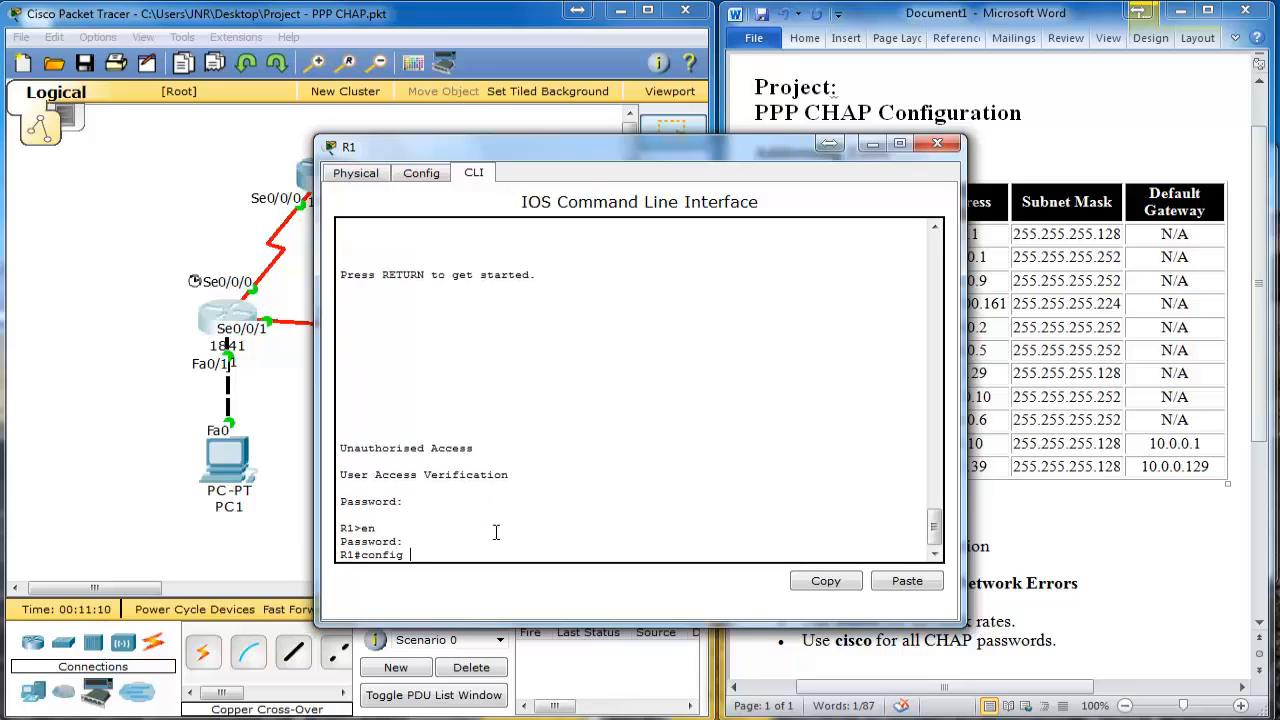
key("Return")
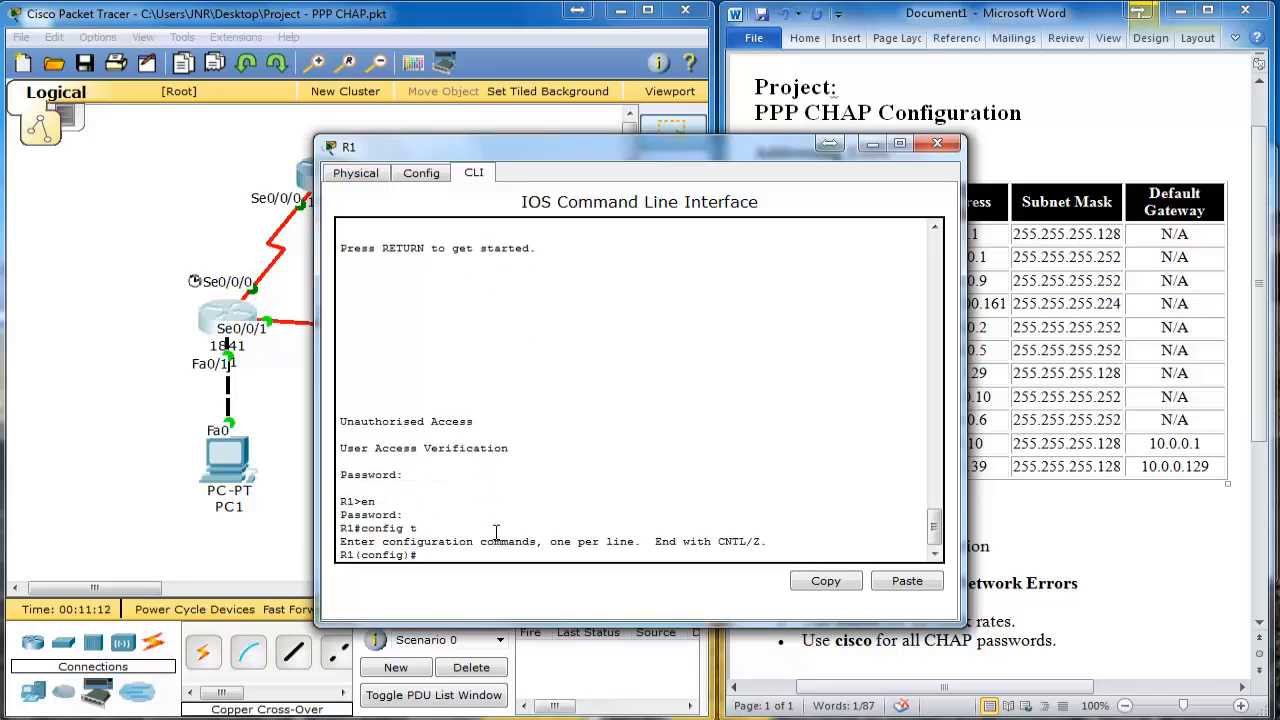
Step: Create local usernames R2 and R3 on R1 with the shared CHAP password
type("username")
left_click_drag(498, 150, 665, 148)
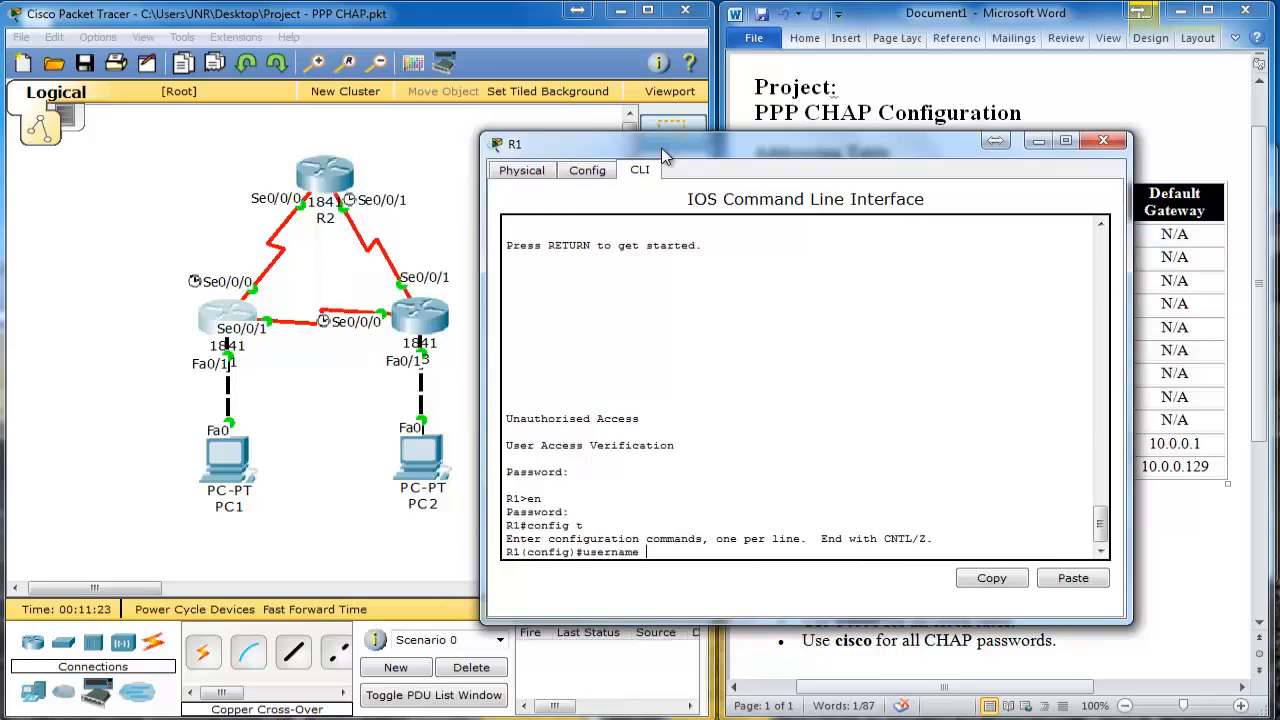
type("R2 password cisco")
key("Return")
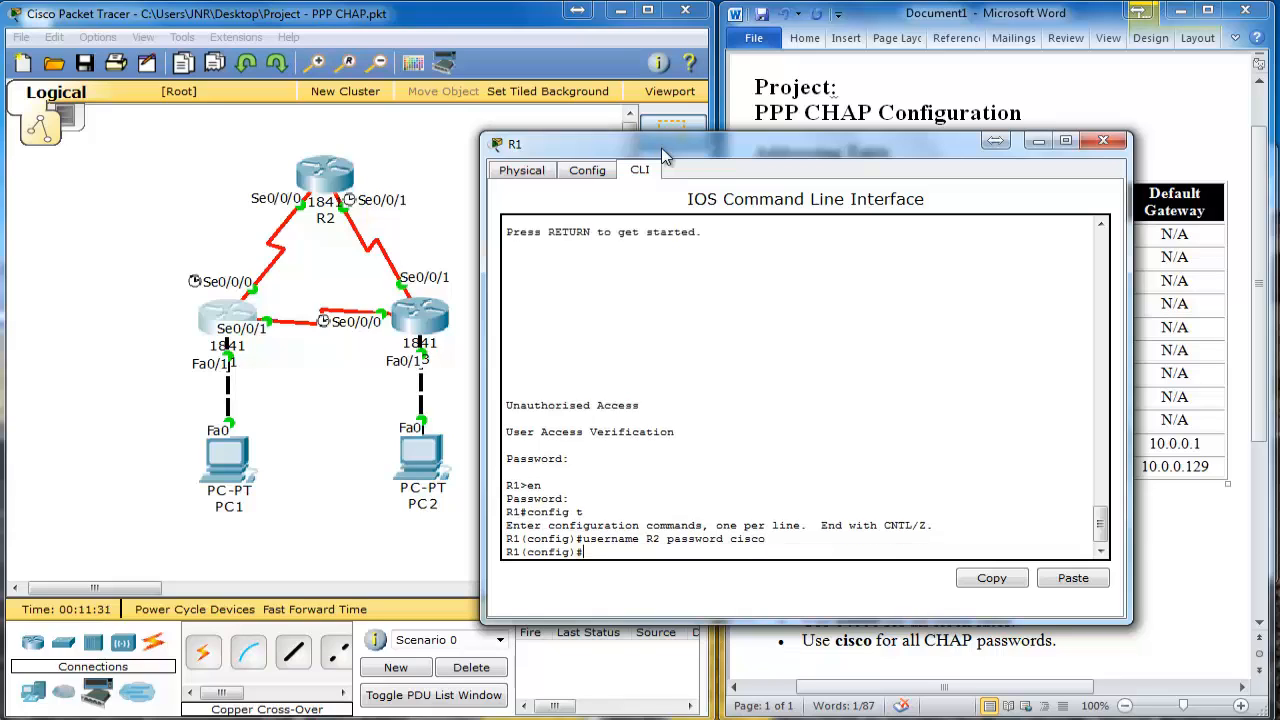
type("user")
type("name R3")
type(" password cis")
type("co")
key("Return")
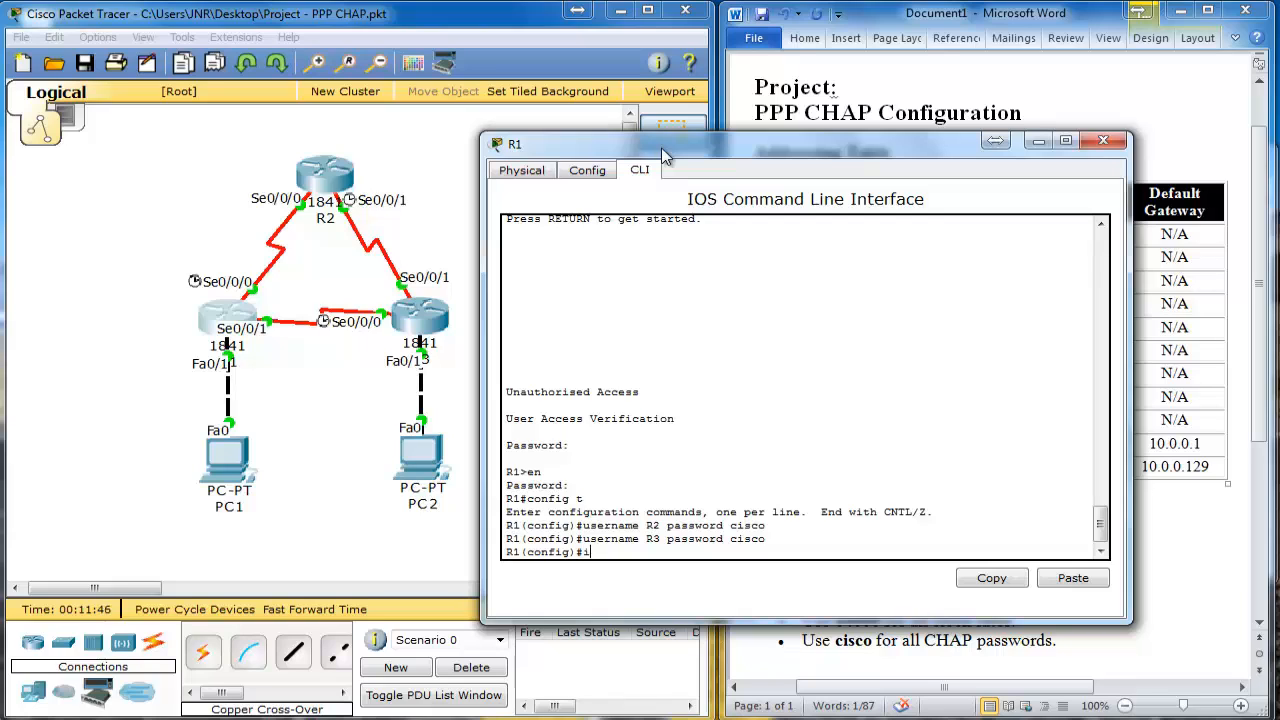
Step: Set 'encapsulation ppp' on R1's interface Serial0/0/0
type("int")
key("Tab")
type("s0/0/0")
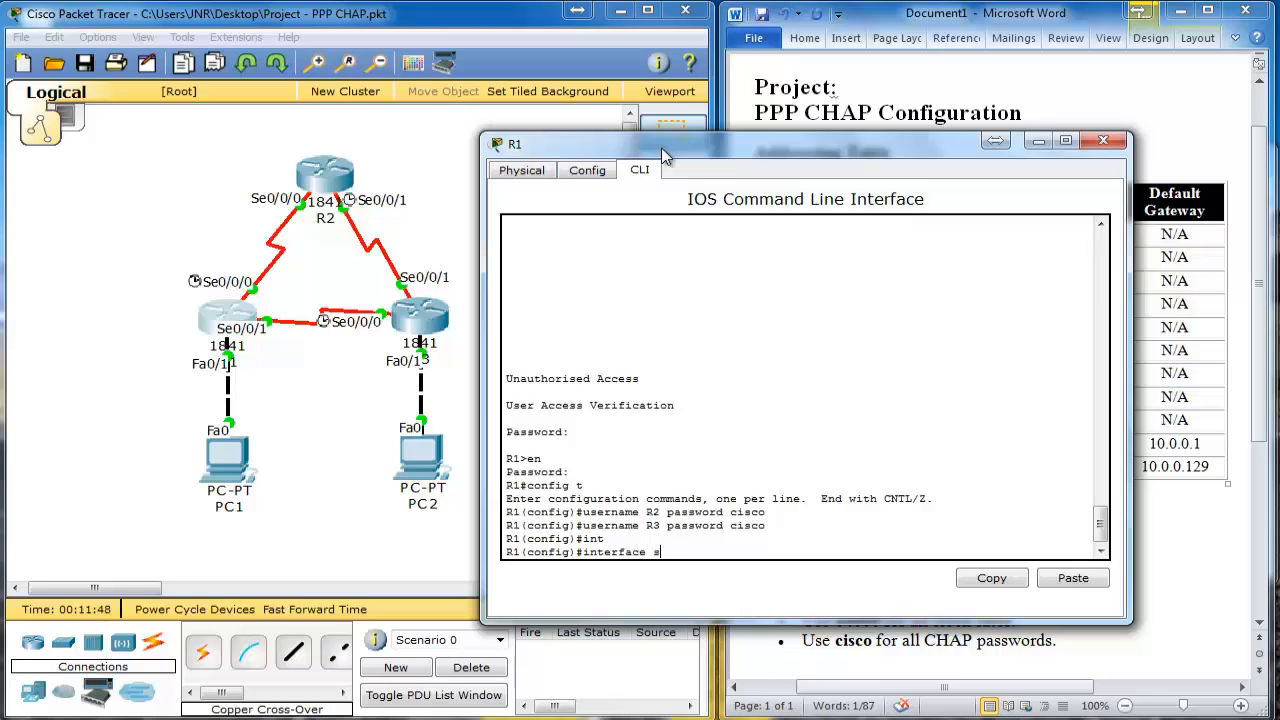
key("Return")
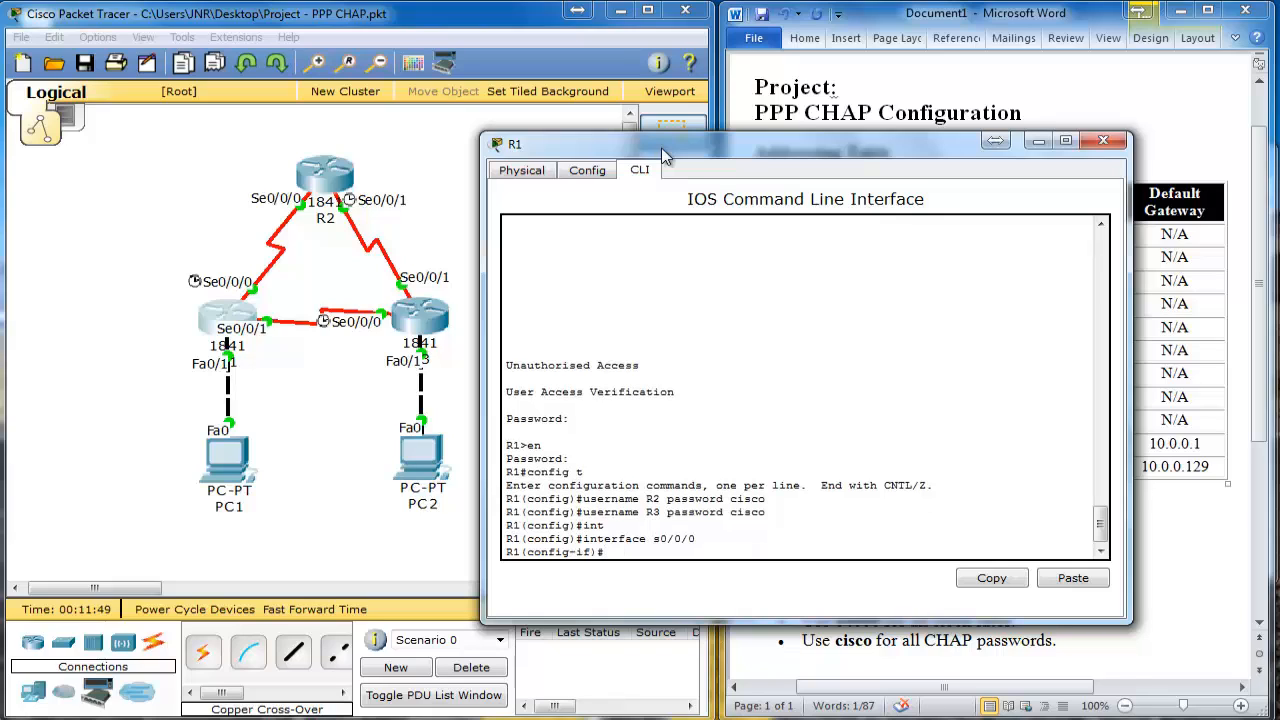
type("en")
key("Tab")
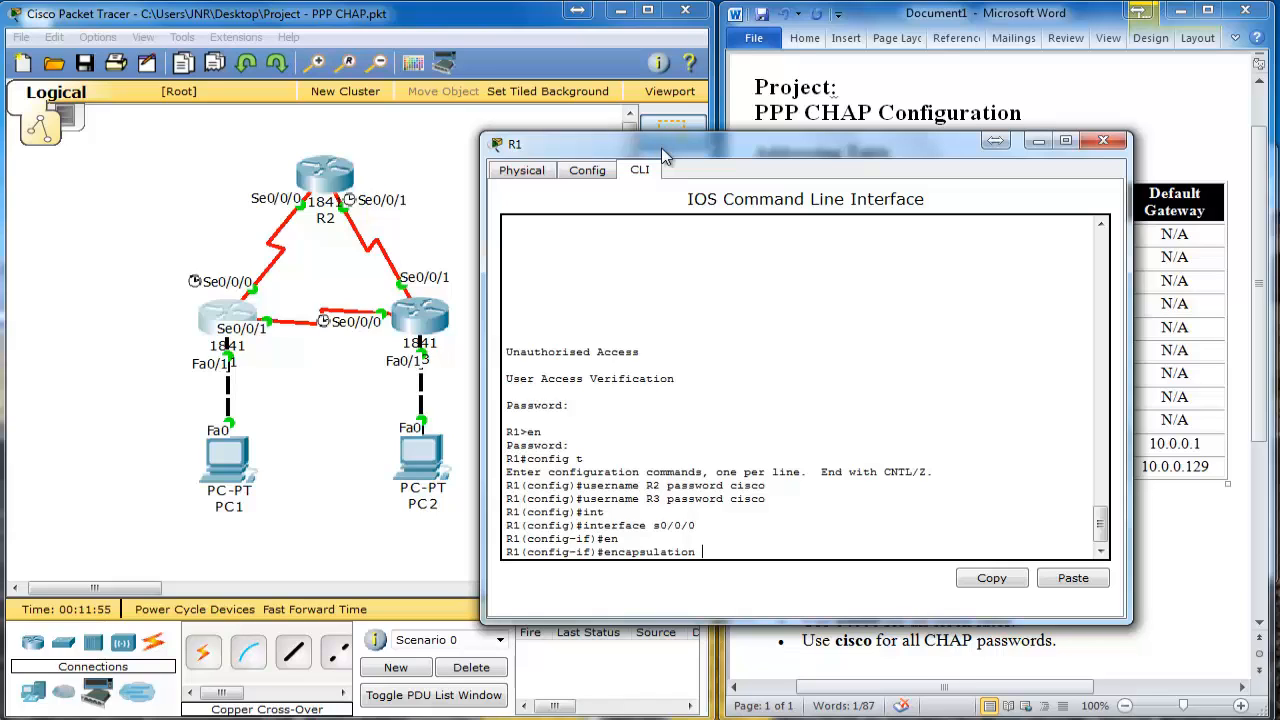
type("ppp")
key("Return")
key("Return")
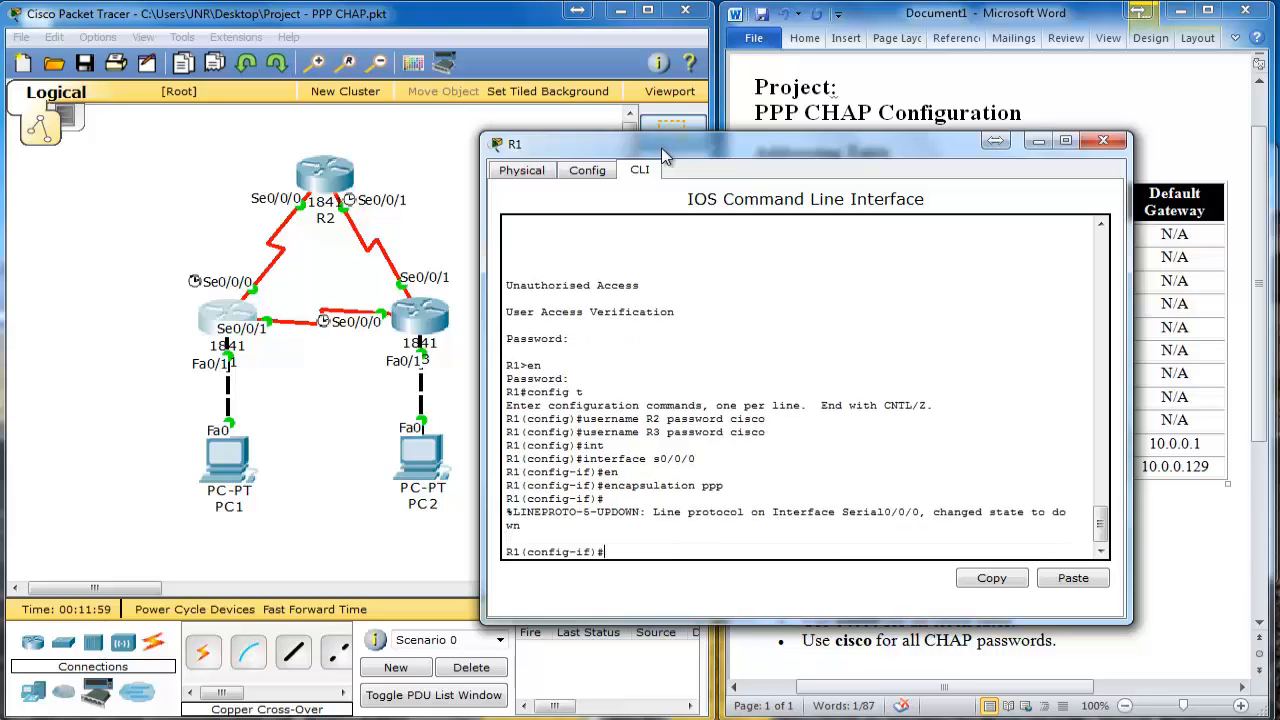
Step: Enable 'ppp authentication chap' on Serial0/0/0
type("ppp au")
key("Tab")
type("ch")
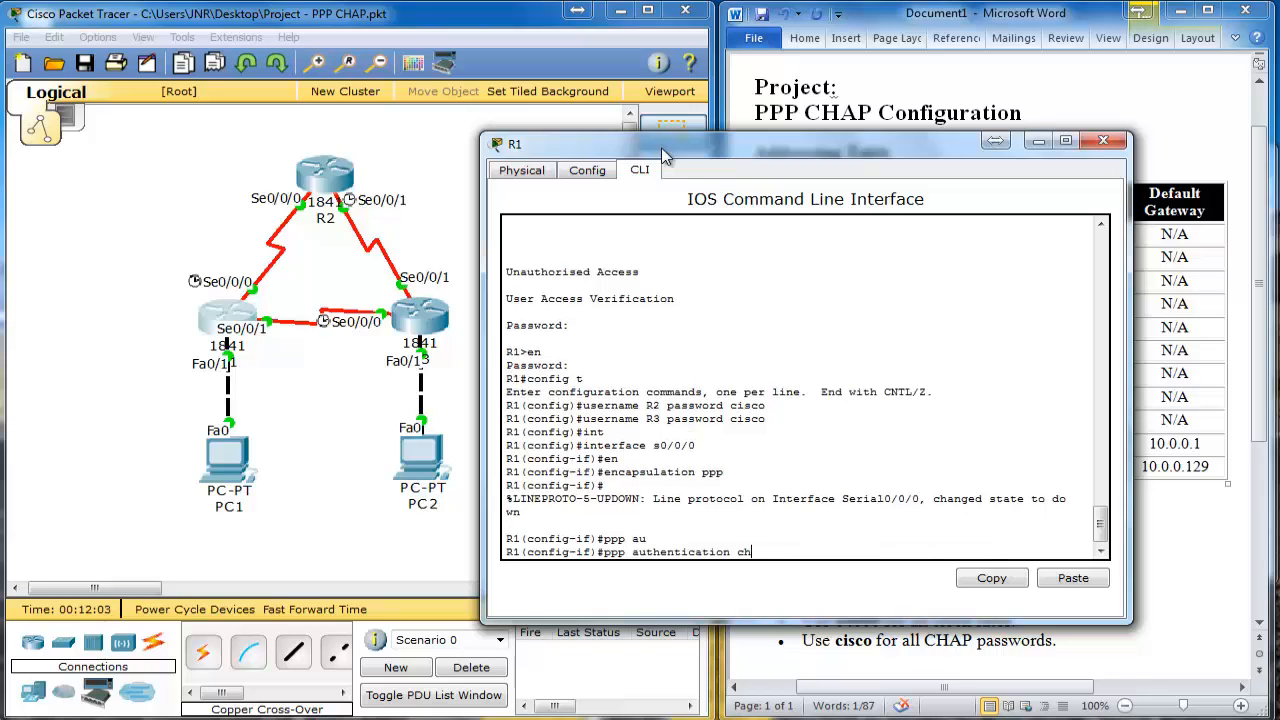
key("Tab")
key("Return")
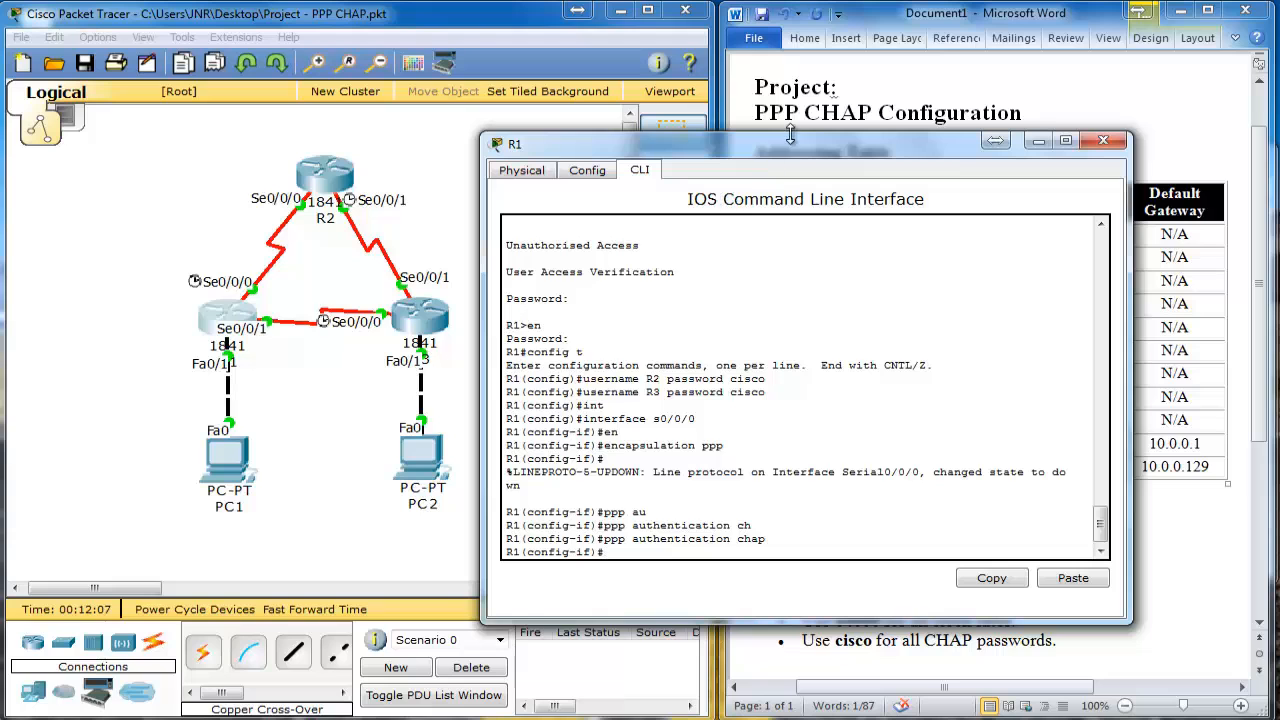
left_click_drag(791, 152, 896, 162)
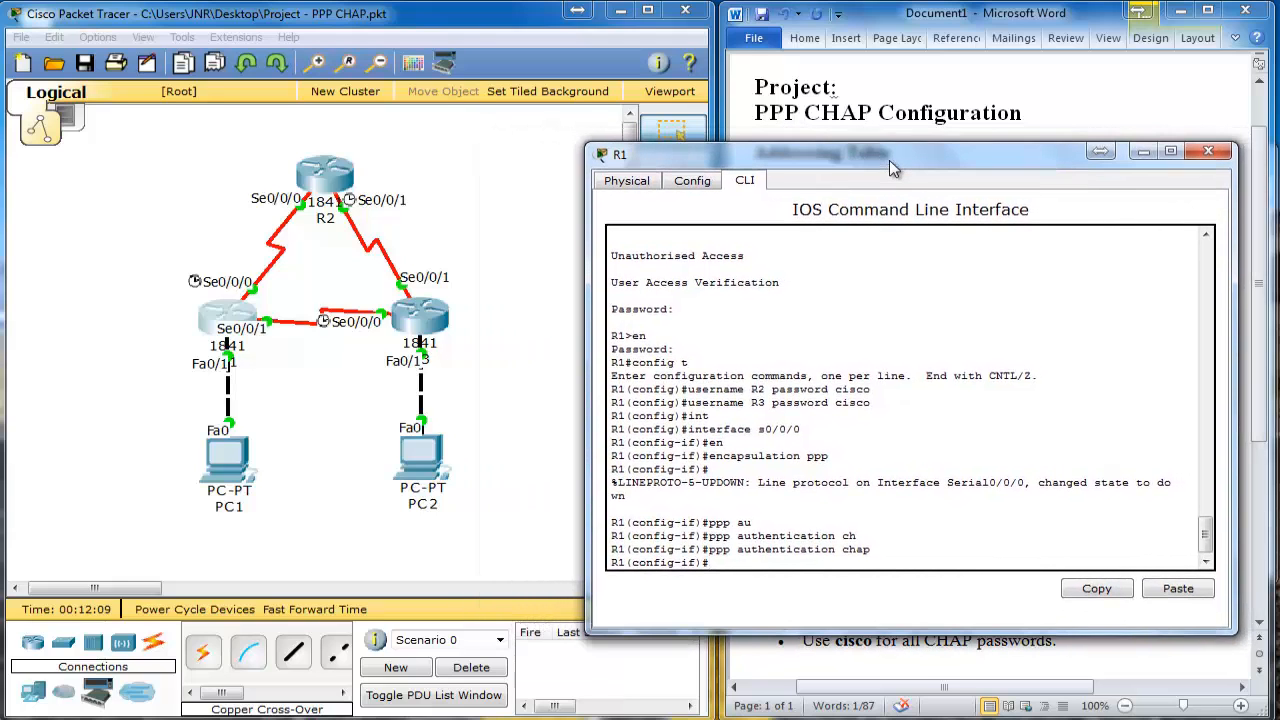
Step: Log into R2's CLI, enable privileged mode and enter global configuration with config t
left_click(325, 172)
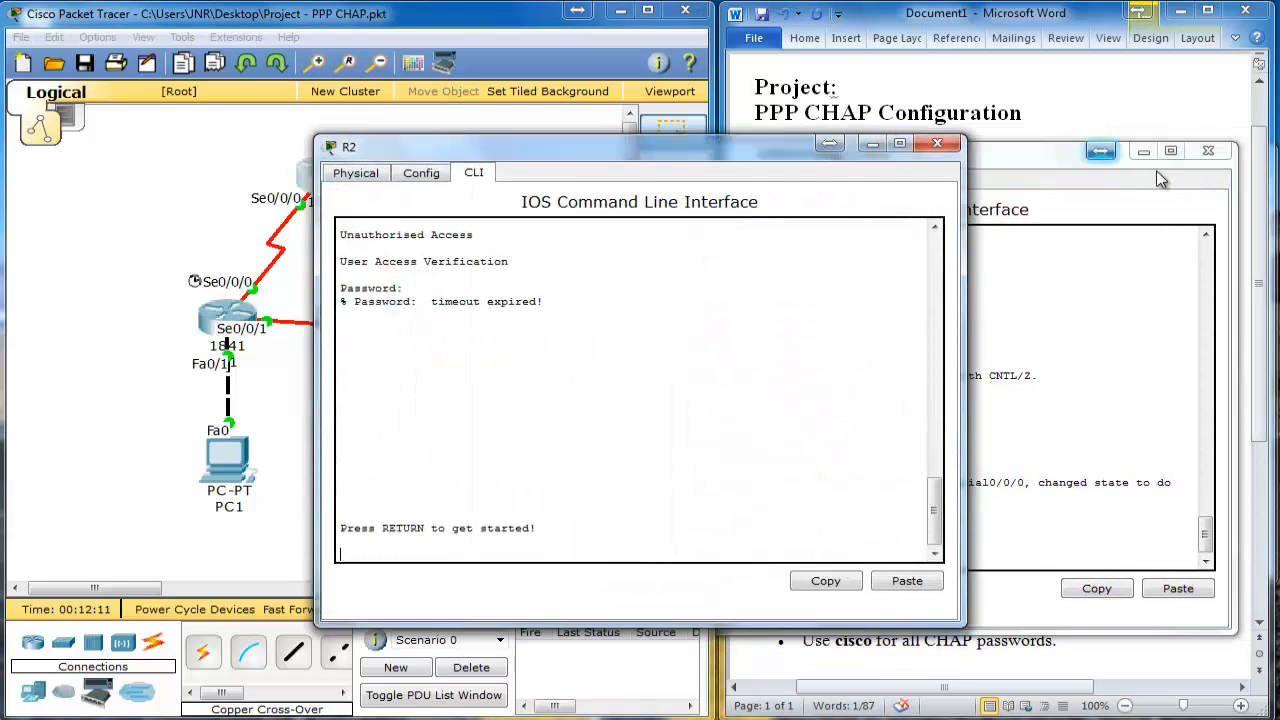
left_click_drag(684, 149, 936, 133)
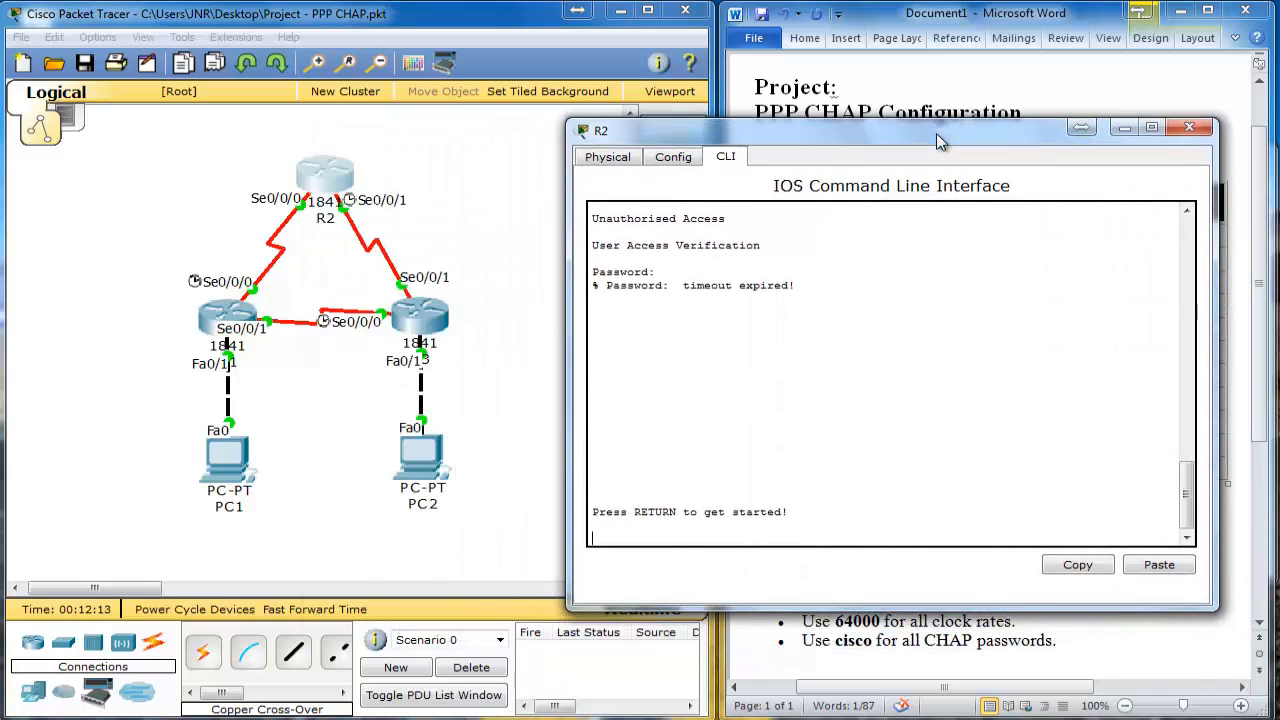
key("Return")
key("Return")
type("en")
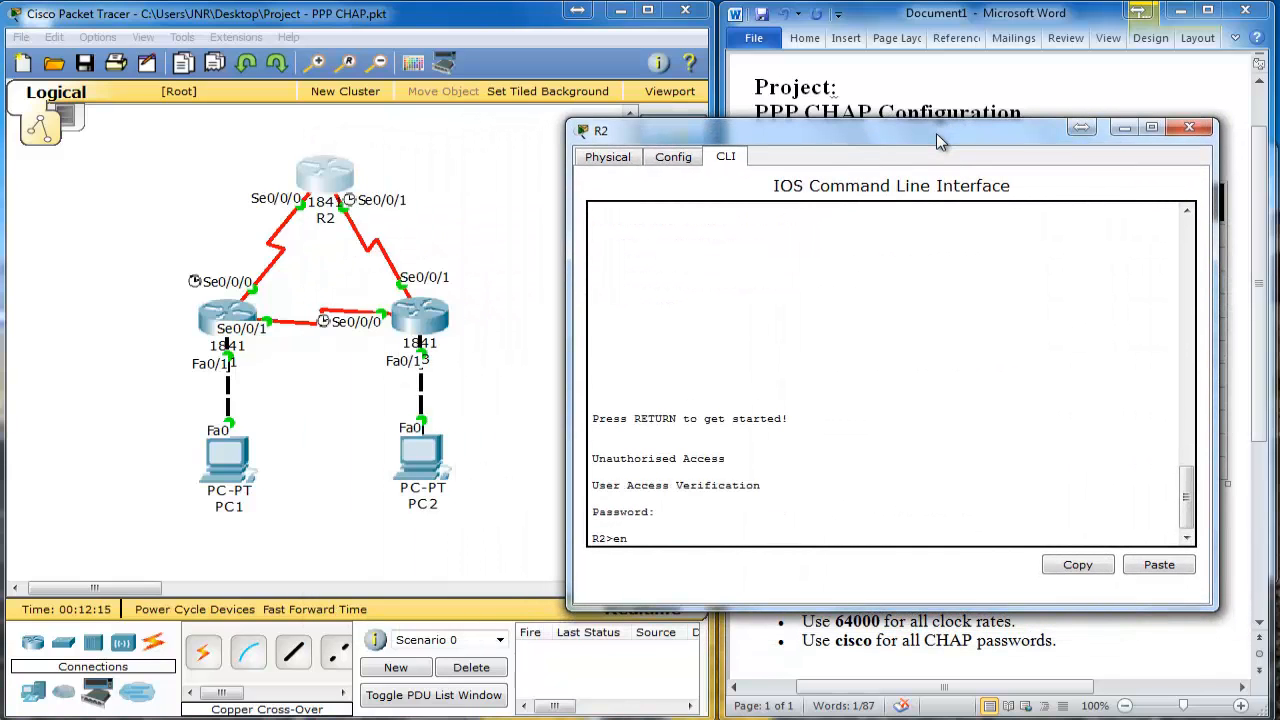
key("Return")
key("Return")
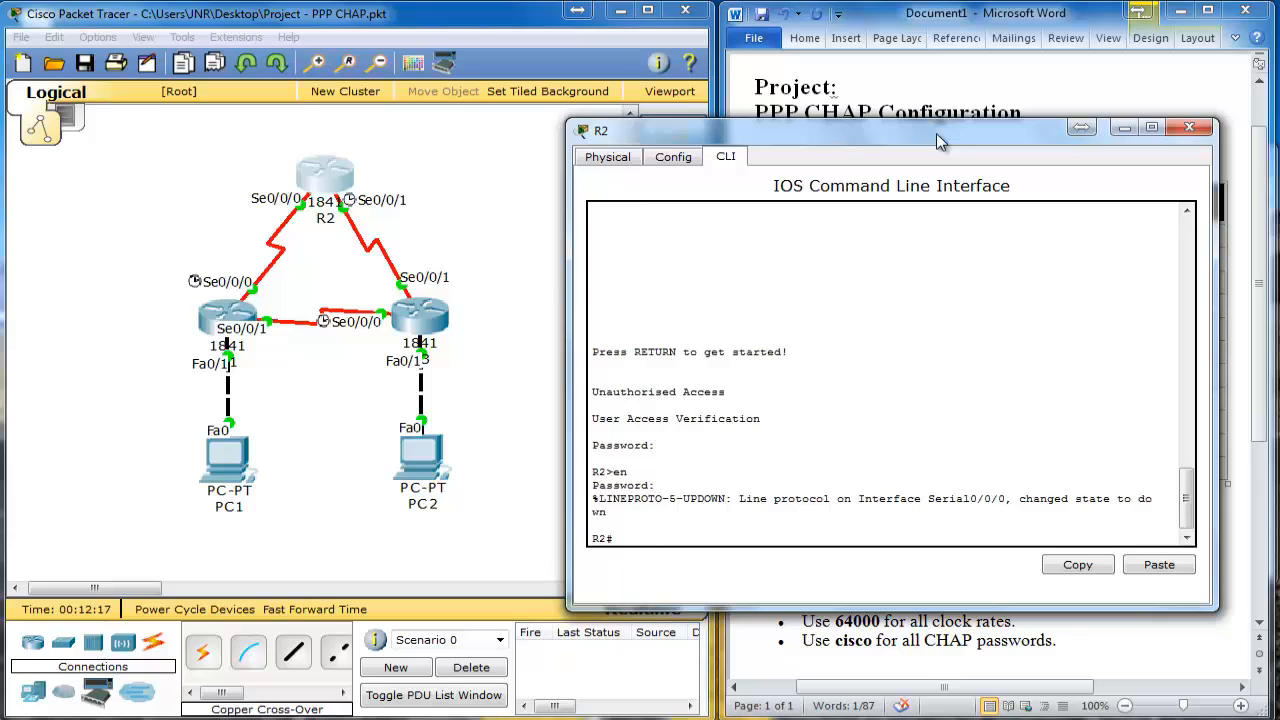
type("config t")
key("Return")
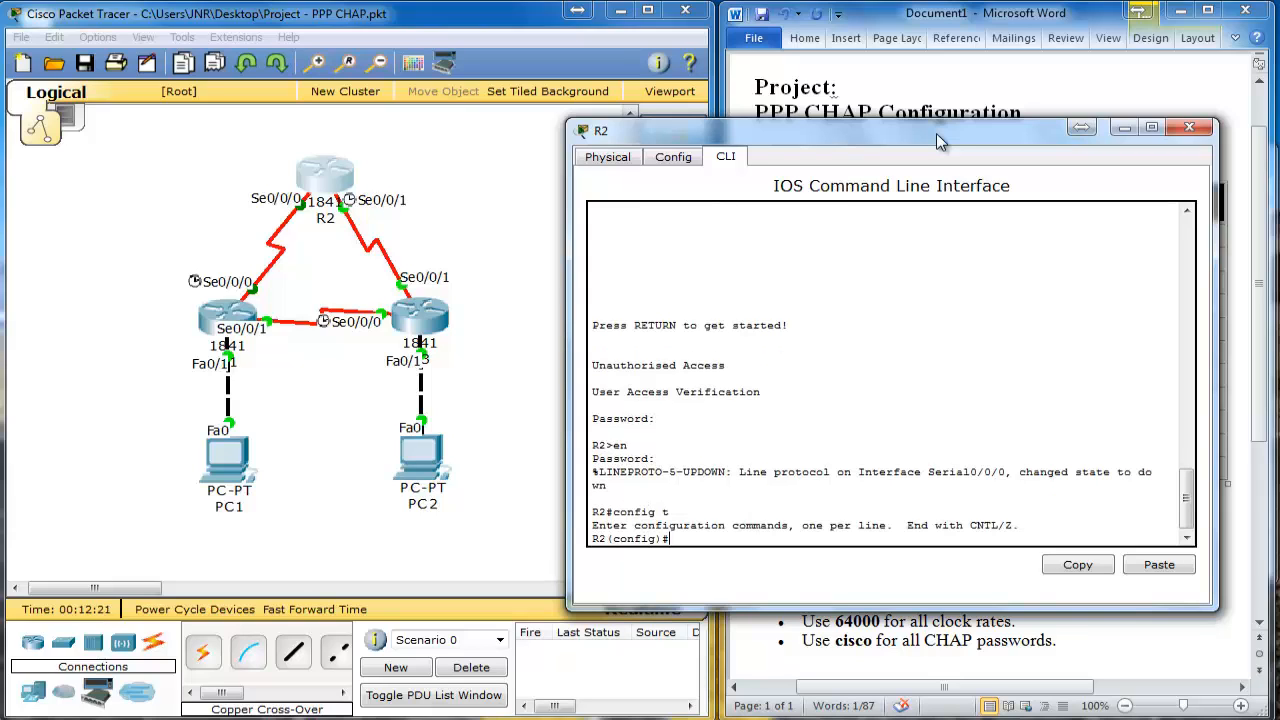
Step: Create local usernames R1 and R3 on R2 with the shared CHAP password
type("user")
key("Tab")
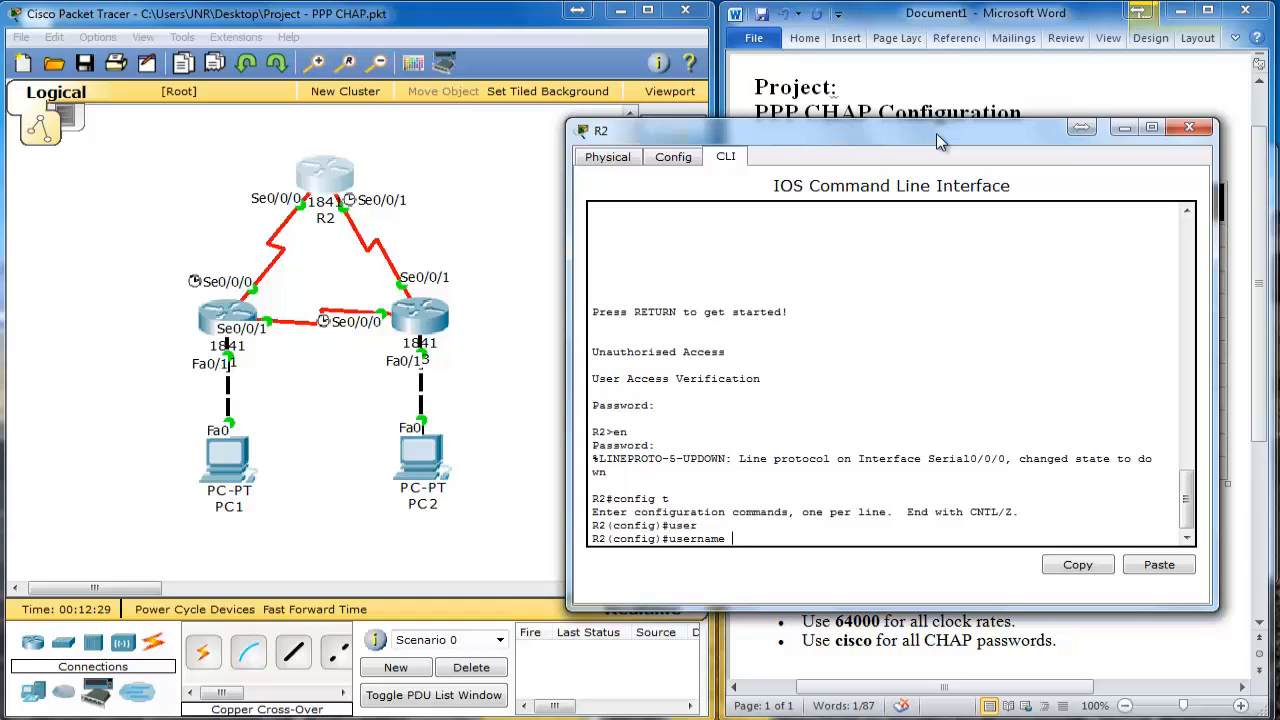
type("R1 password cisco")
key("Return")
type("user")
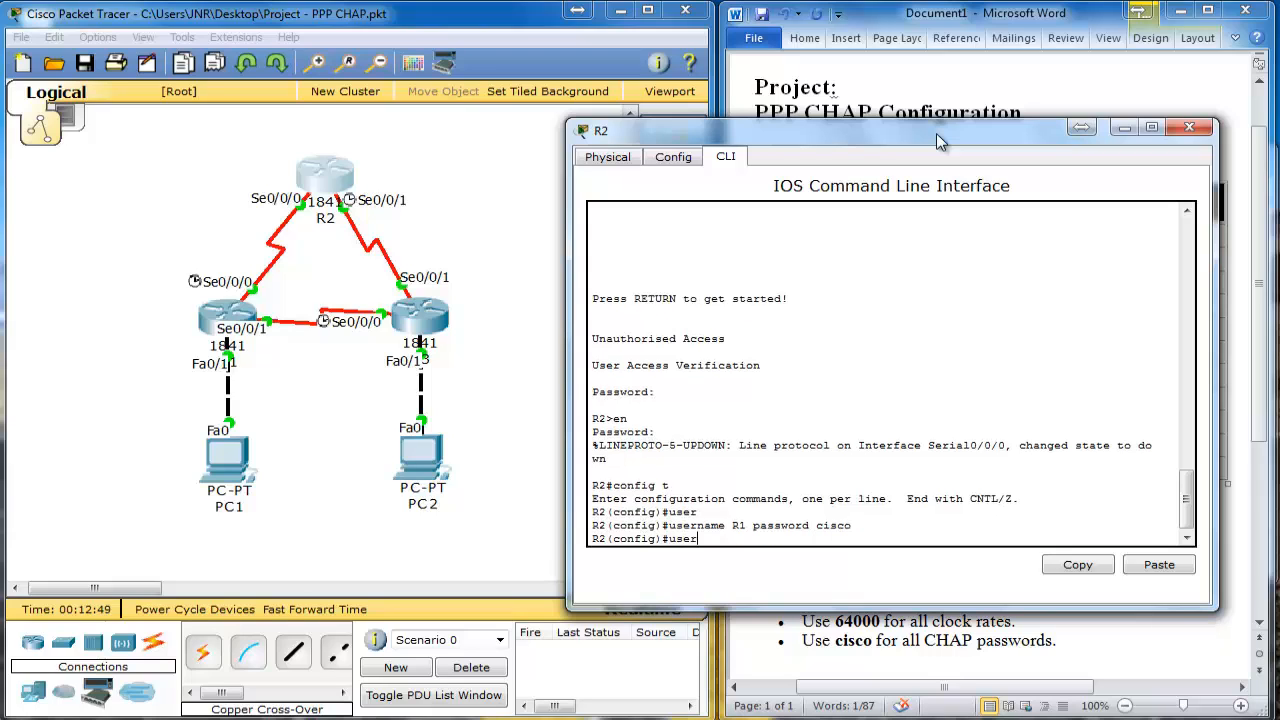
key("Tab")
type("R")
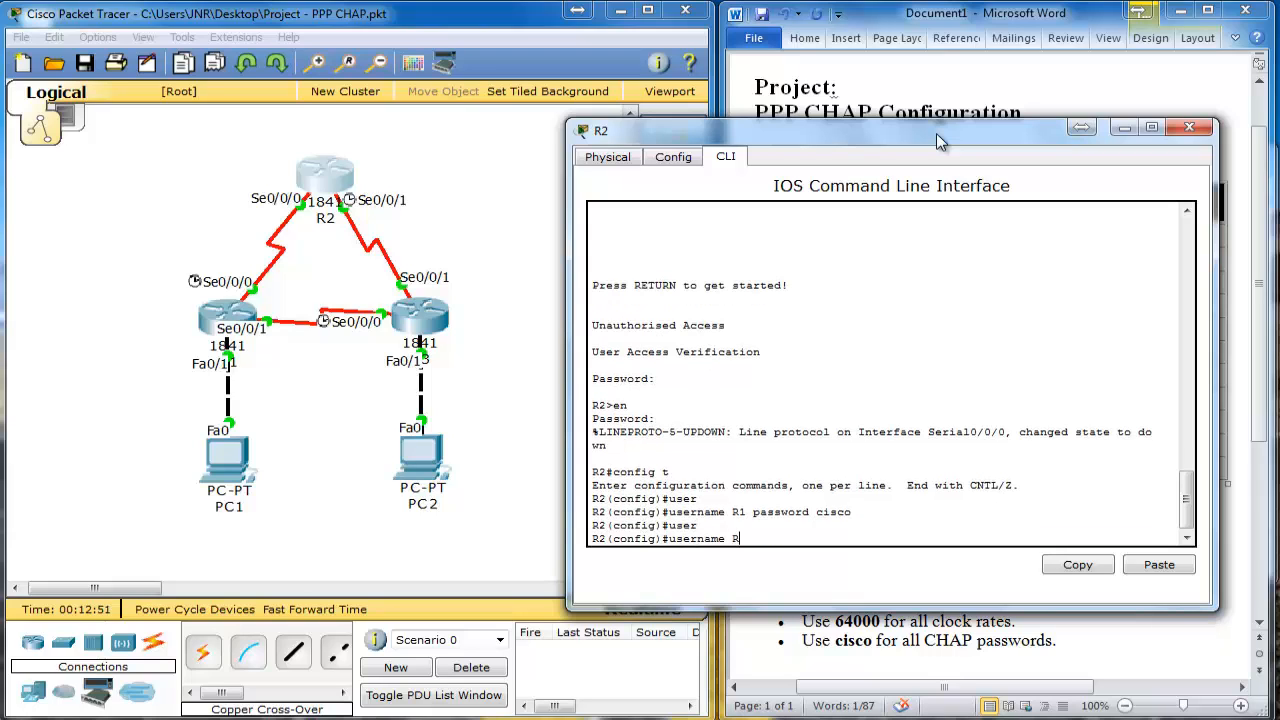
type("3 password cisco")
key("Return")
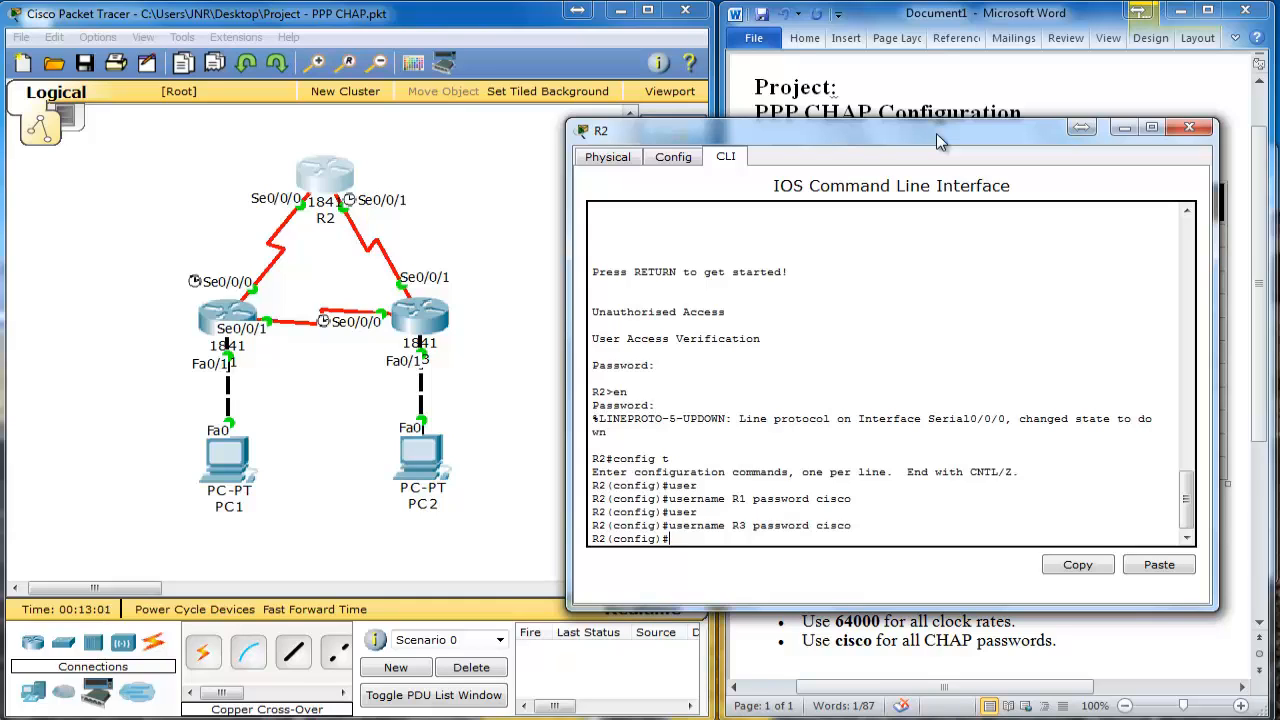
Step: Set 'encapsulation ppp' on R2's interface Serial0/0/0
type("int")
key("Tab")
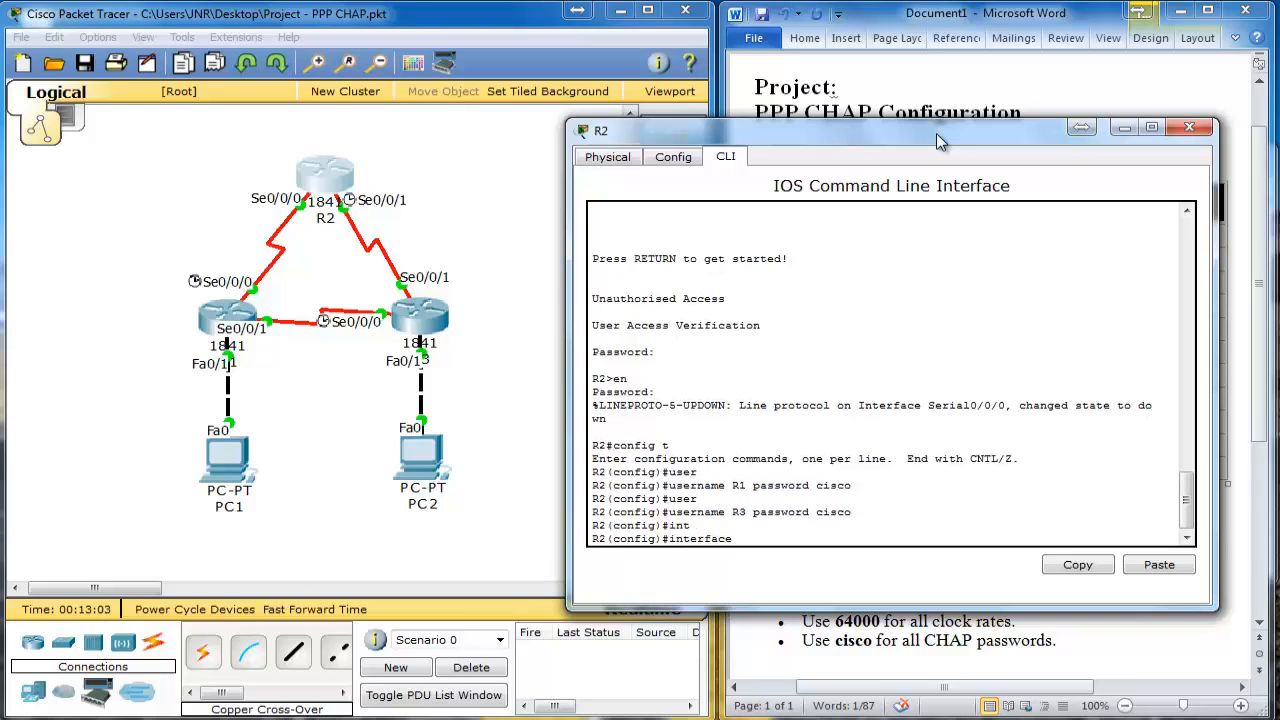
type("s0/0/0")
key("Return")
type("en")
key("Tab")
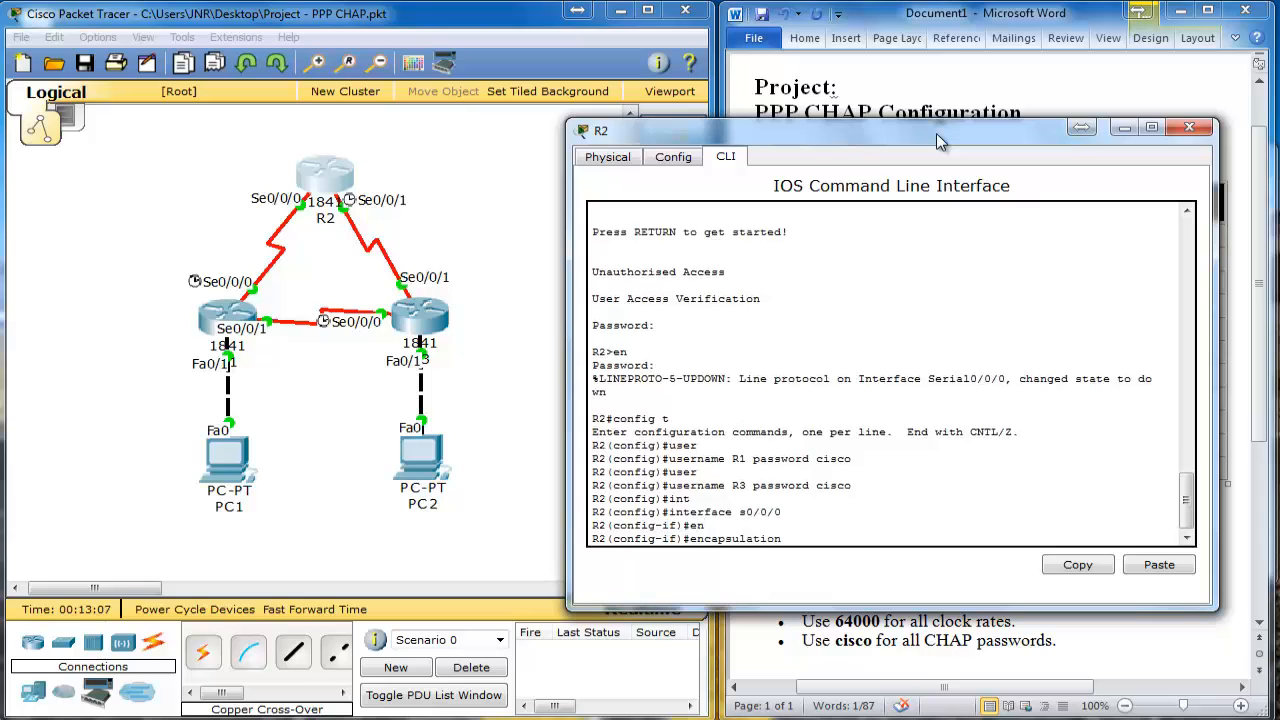
type("p")
key("Tab")
key("Return")
Step: Enable 'ppp authentication chap' on R2's Serial0/0/0
type("p")
key("Tab")
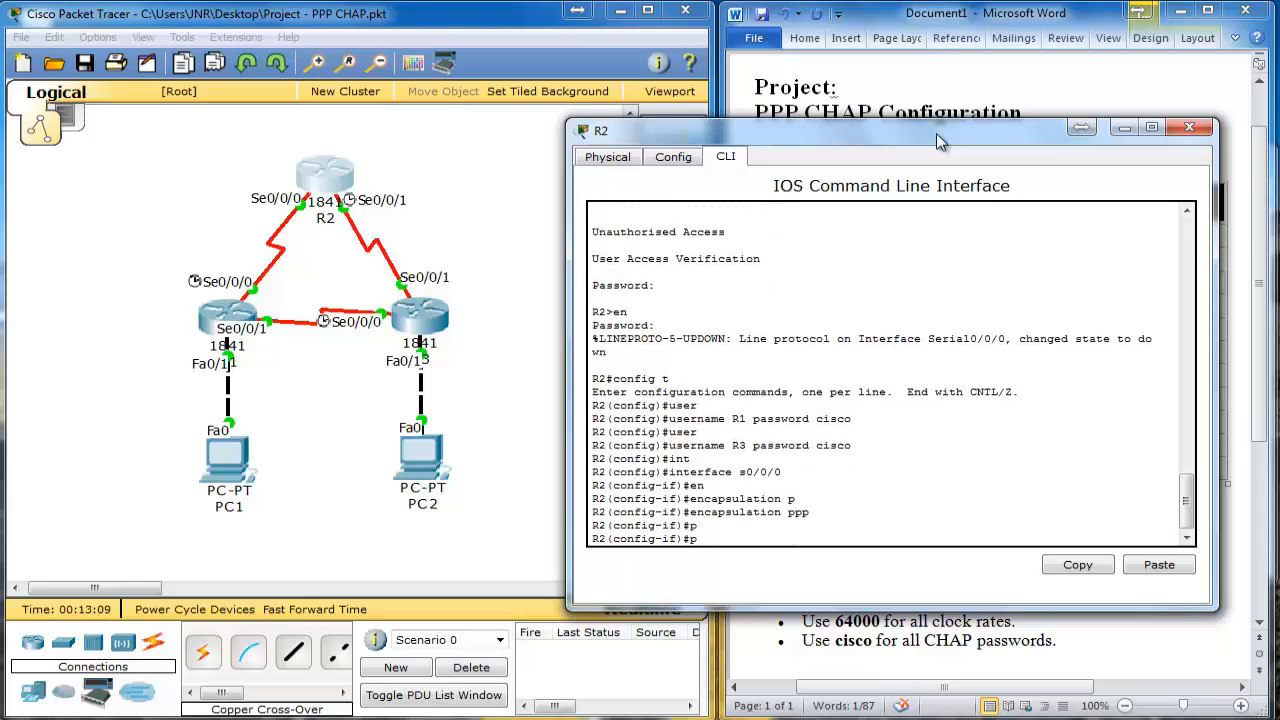
type("p")
key("Tab")
type("p a")
key("Tab")
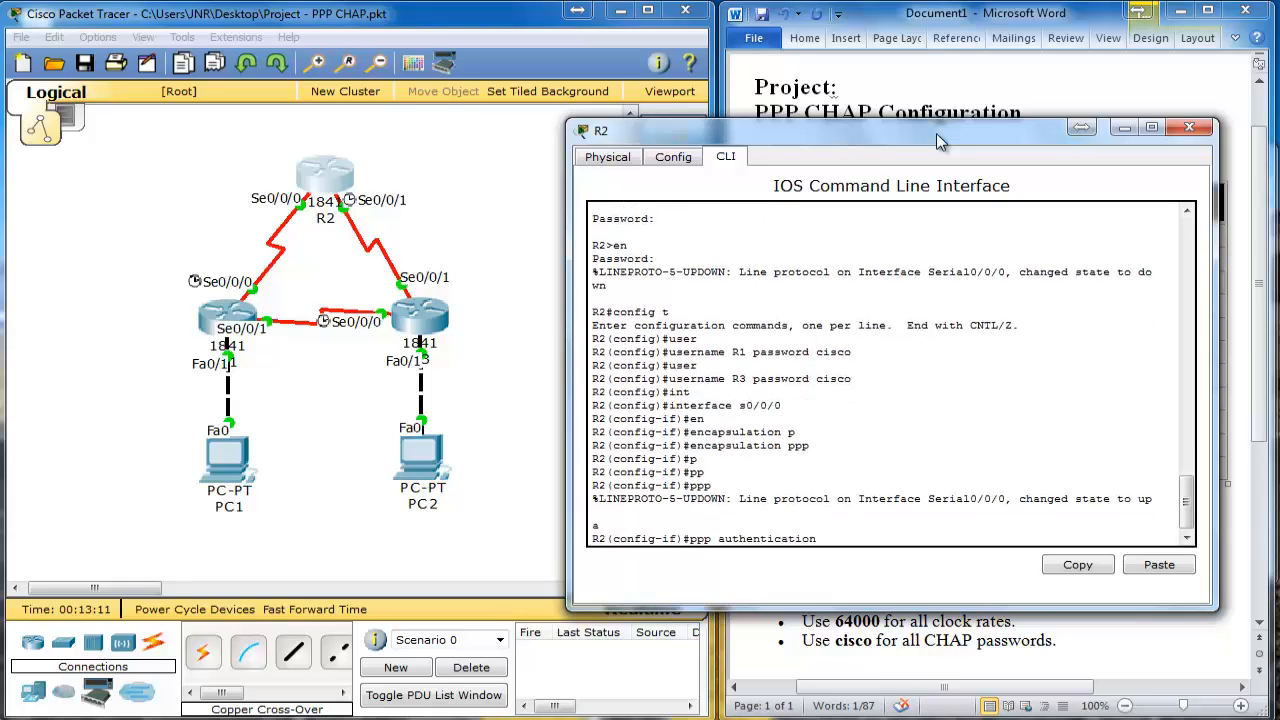
type("ch")
key("Tab")
key("Return")
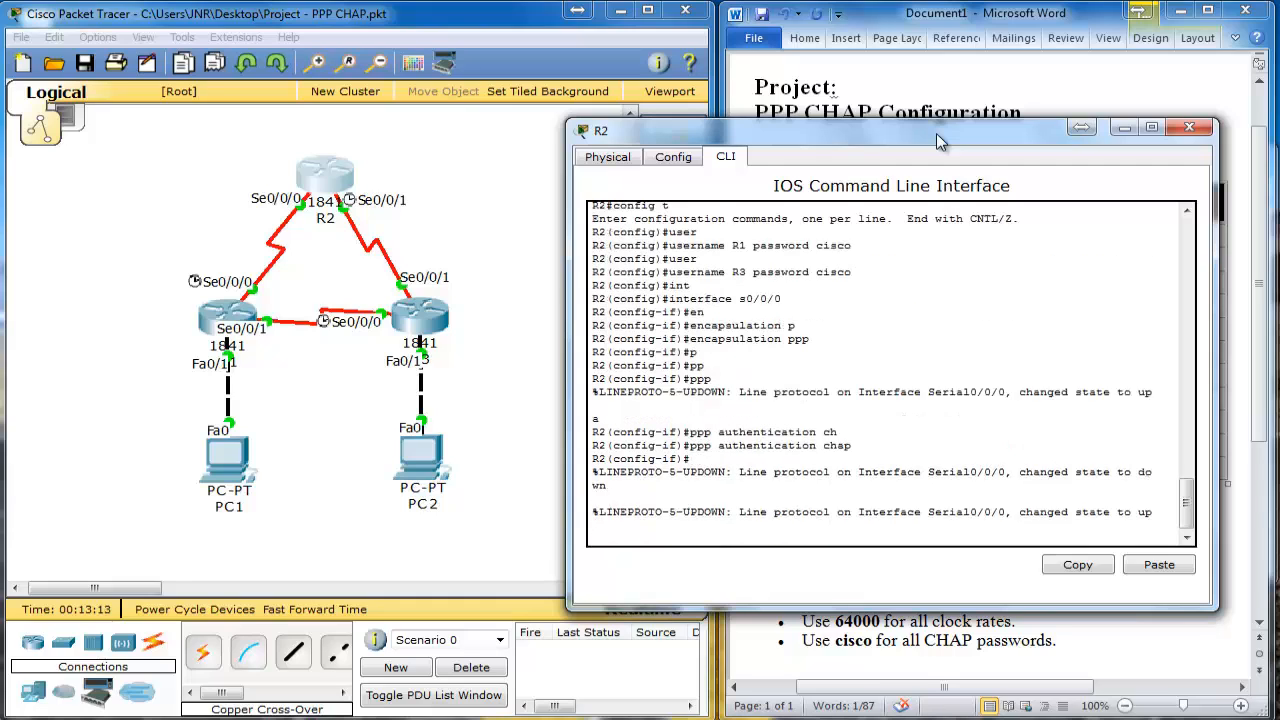
key("Return")
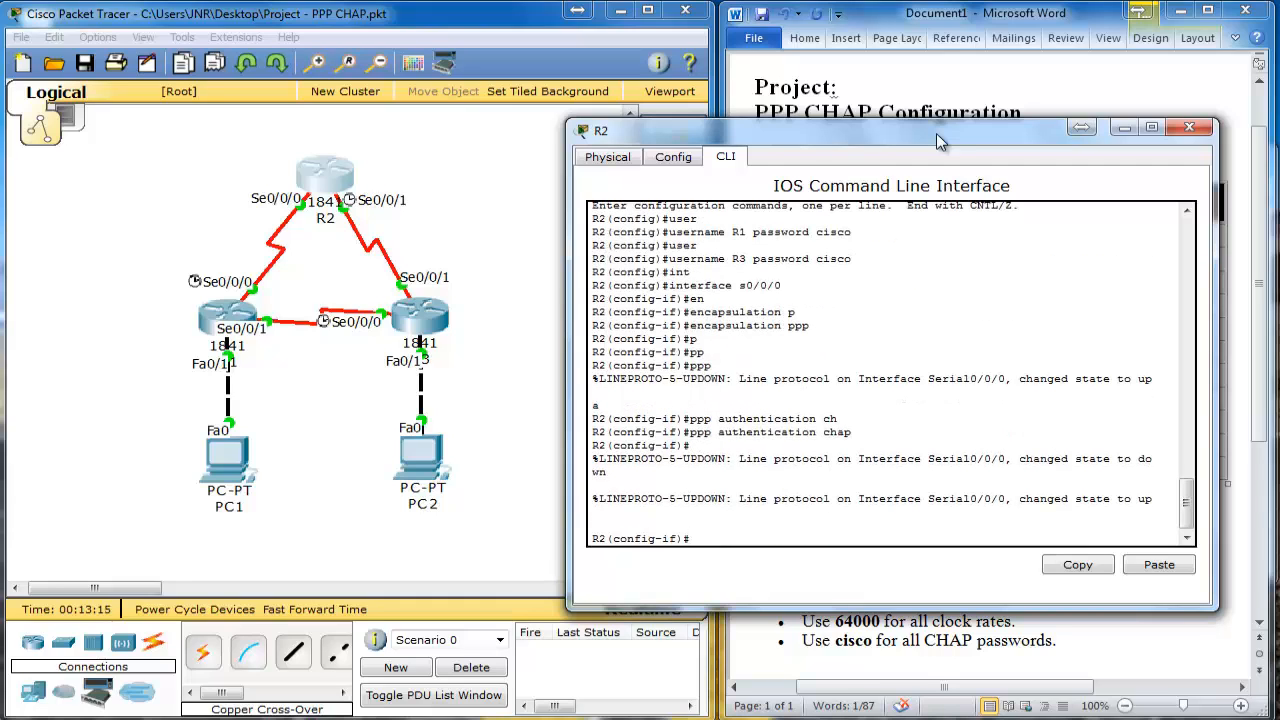
Step: On R2's Serial0/0/1, set 'encapsulation ppp' and 'ppp authentication chap'
type("int s0/0/1")
key("Return")
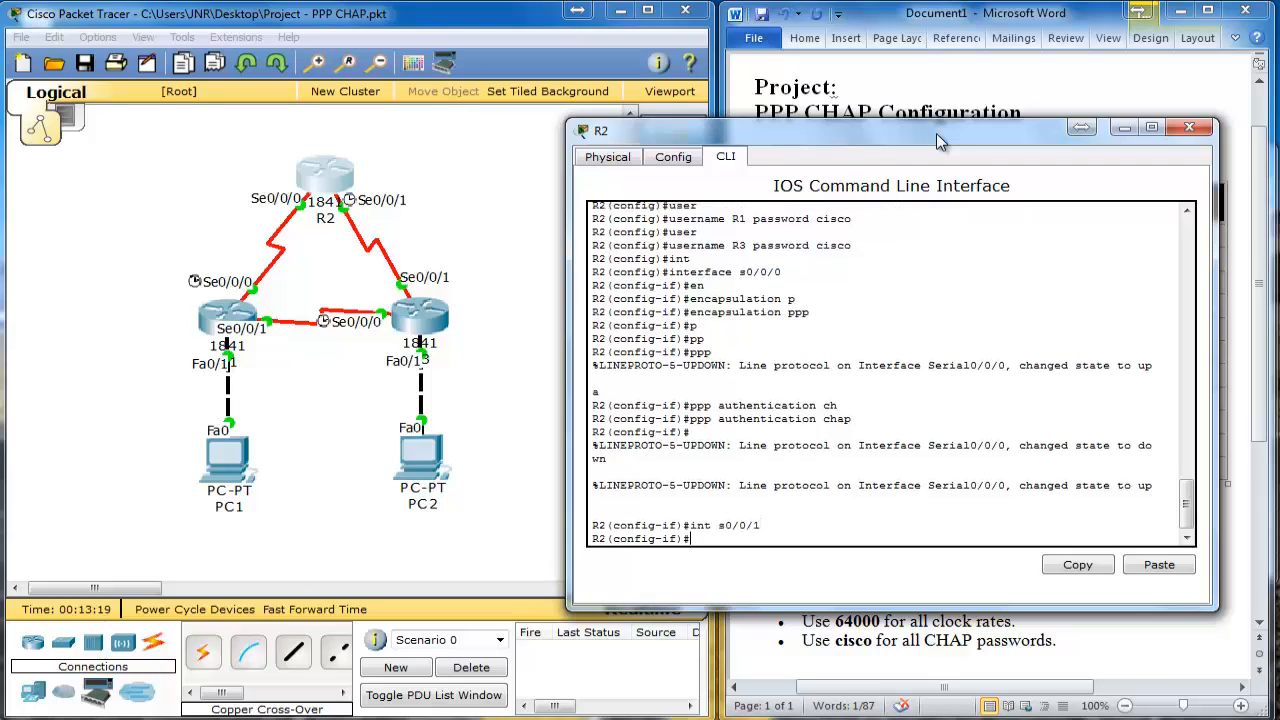
type("en")
key("Tab")
type("p")
key("Tab")
key("Return")
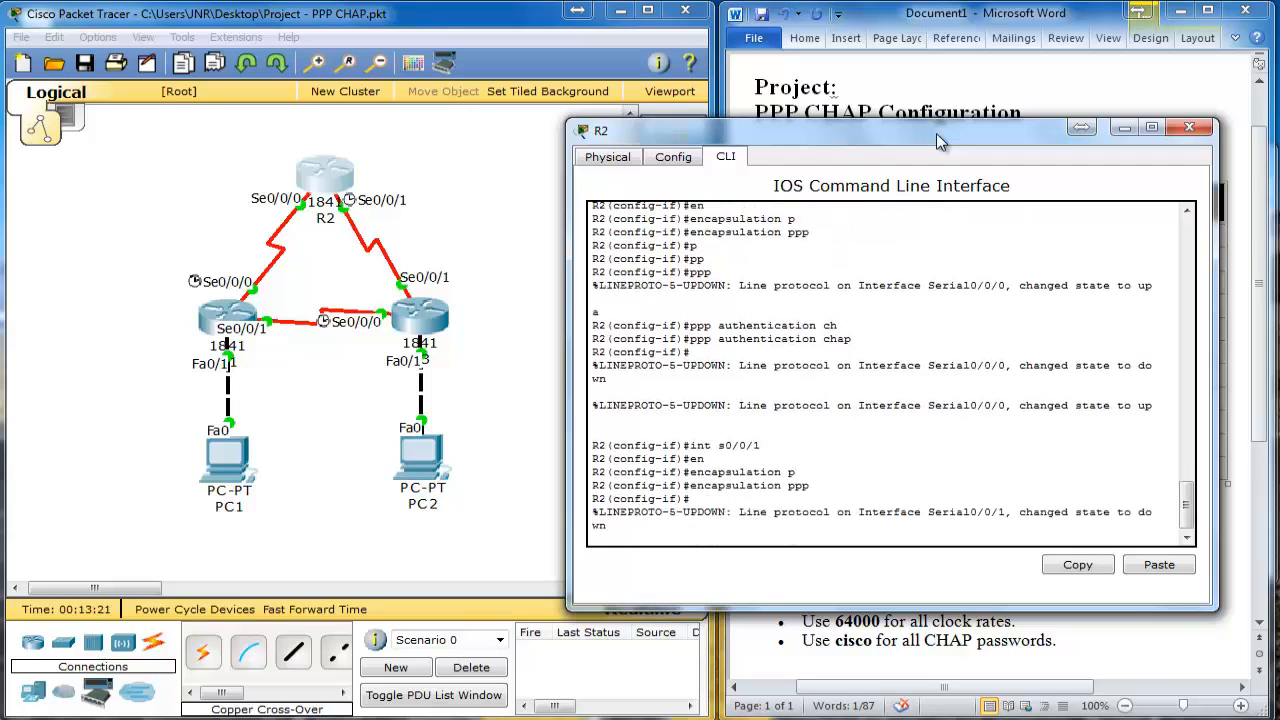
type("ppp")
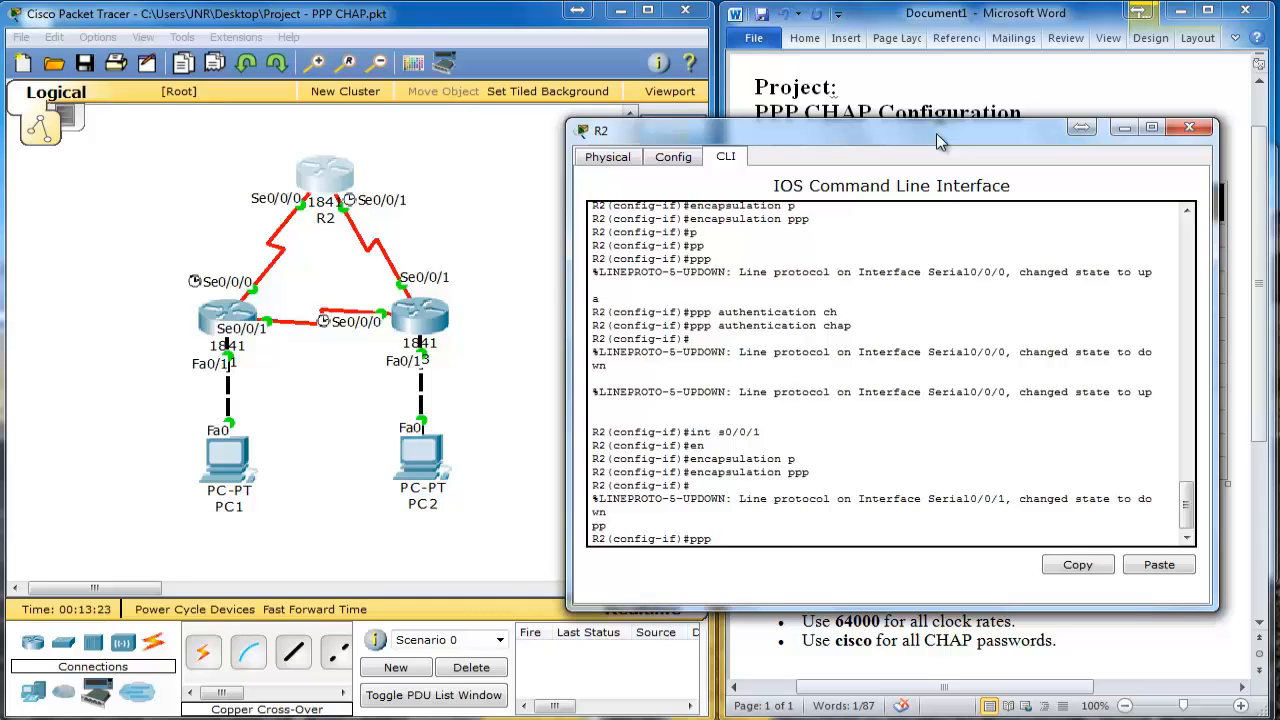
type(" a")
key("Tab")
type("ch")
key("Tab")
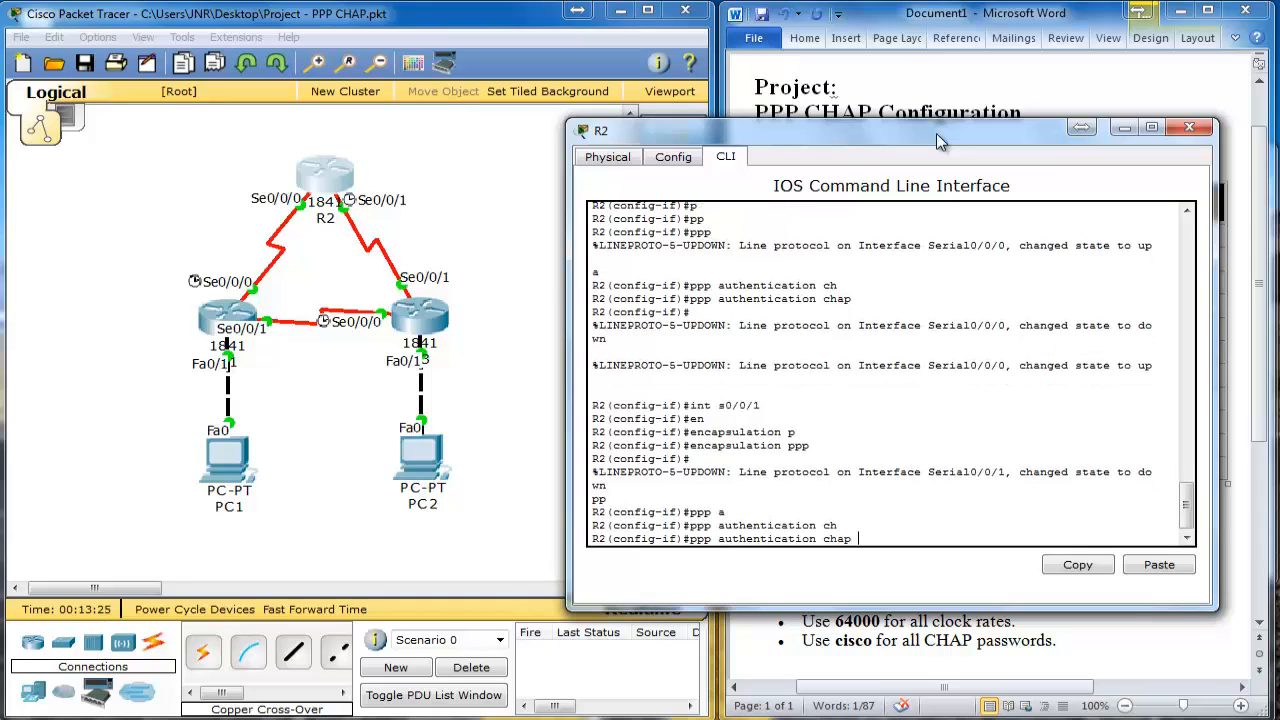
key("Return")
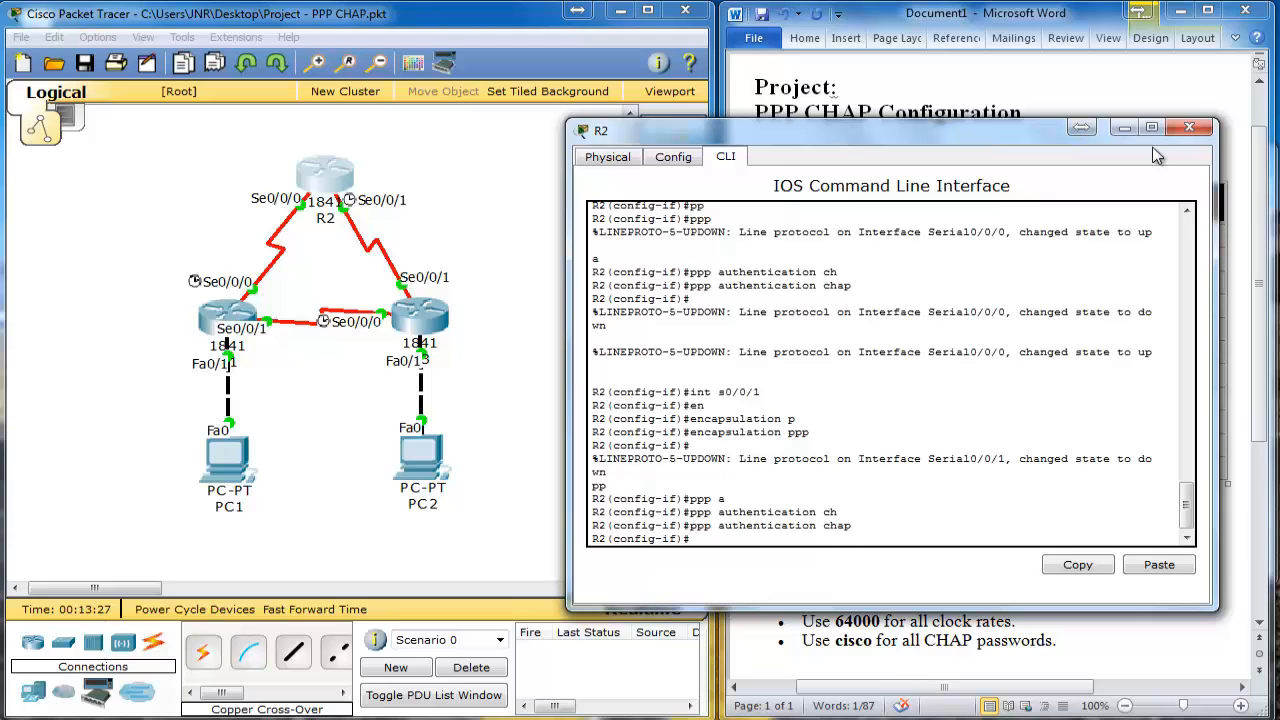
Step: Close R2's window and enter interface Serial0/0/1 configuration in R1's CLI
left_click(1199, 133)
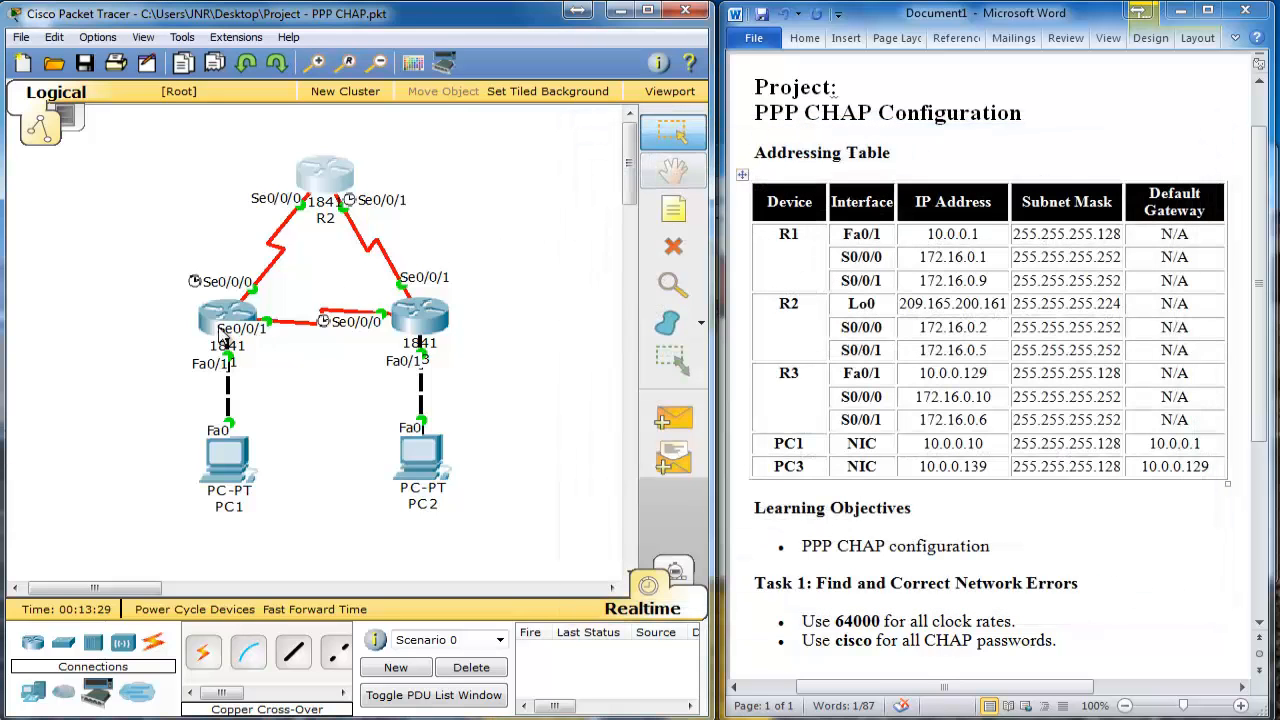
left_click(220, 320)
left_click_drag(487, 157, 736, 123)
key("Return")
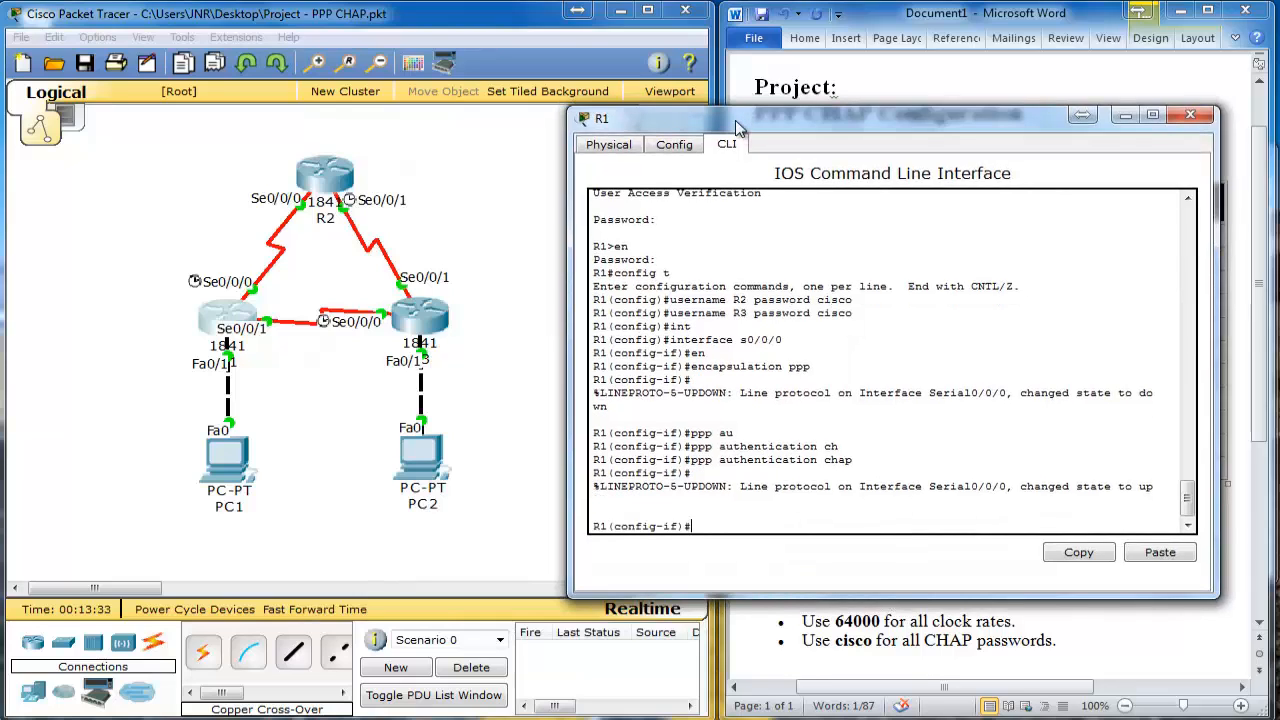
type("int s0/0/1")
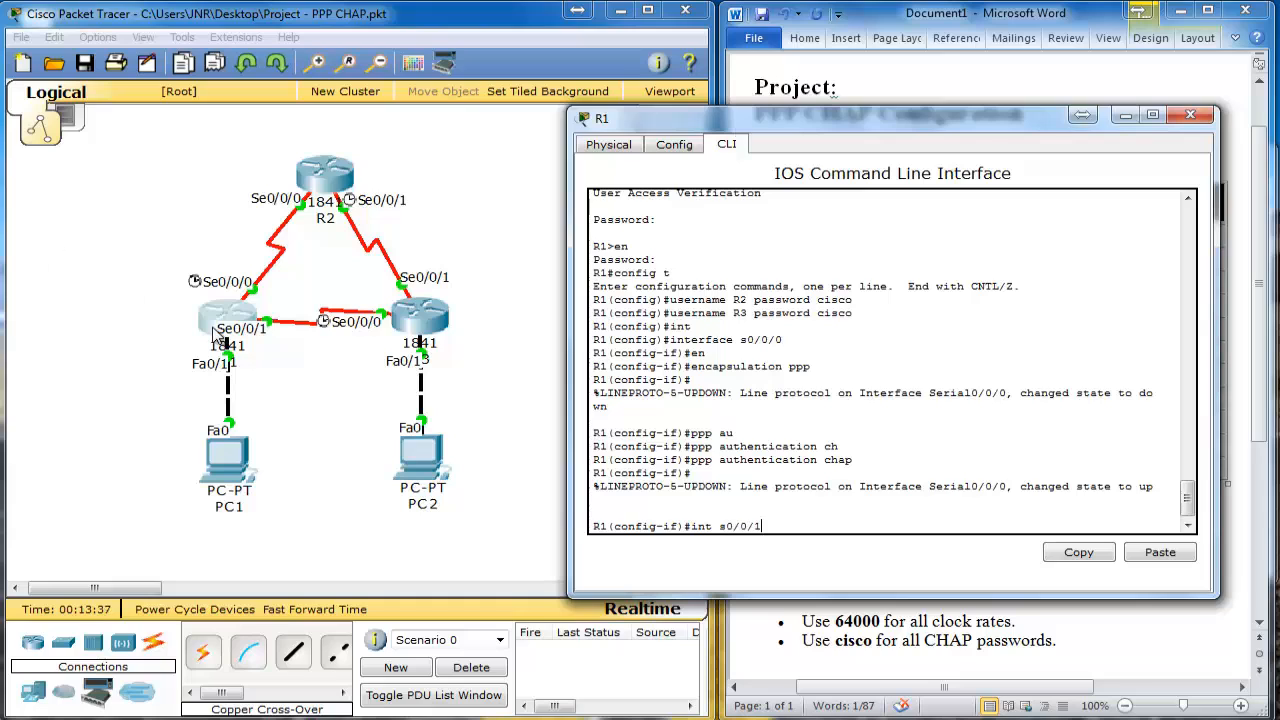
key("Return")
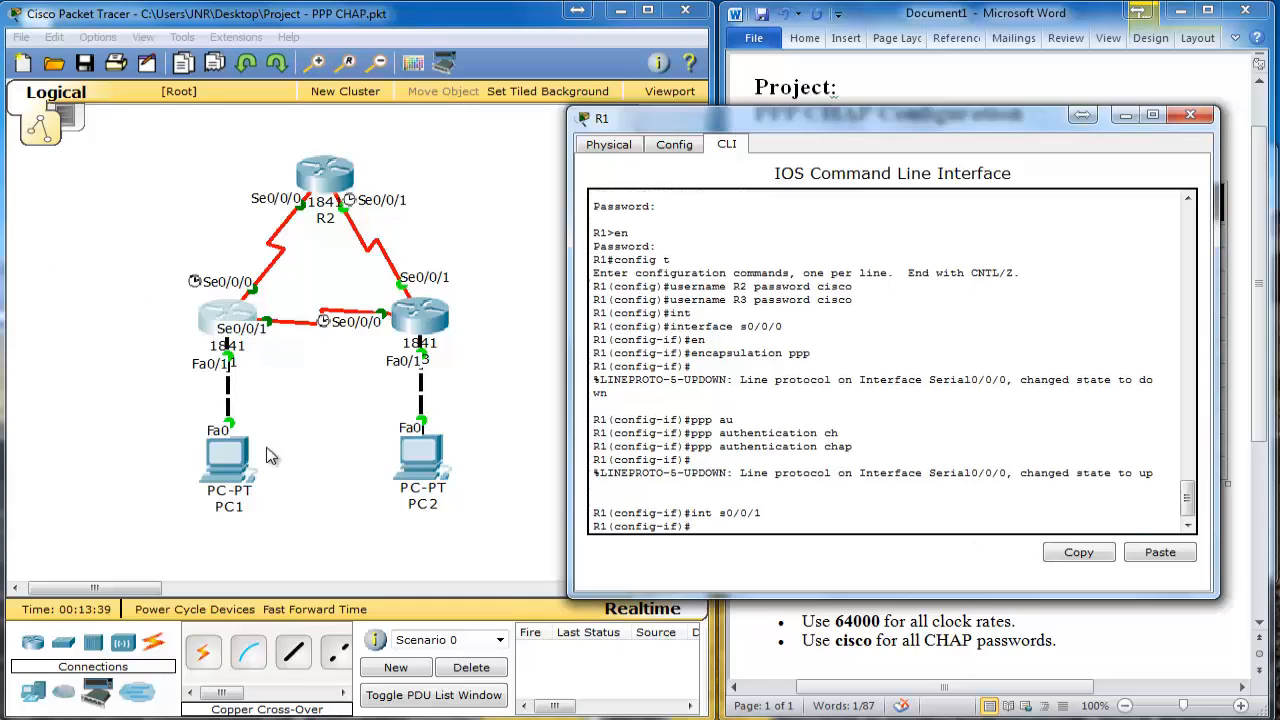
Step: Enter 'encapsulation ppp' and 'ppp authentication chap' on R1's Serial0/0/1
type("en")
key("Tab")
type("p")
key("Tab")
key("Return")
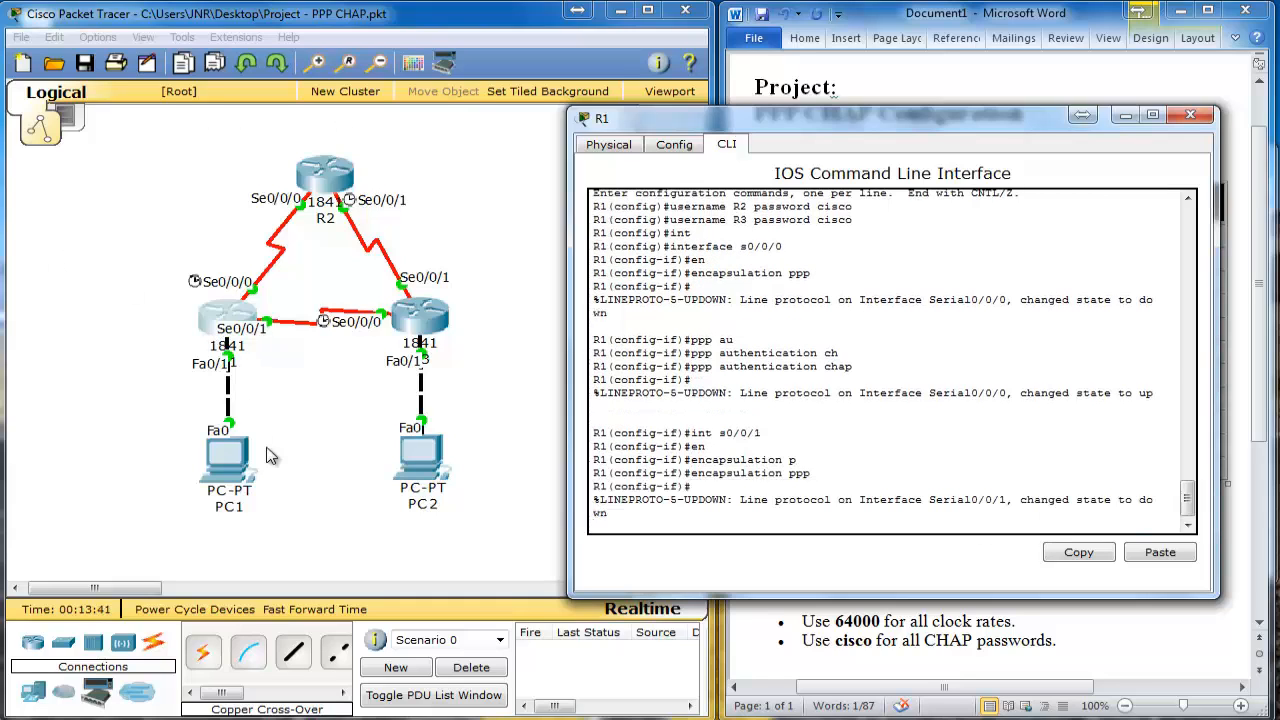
type("ppp ")
type("a")
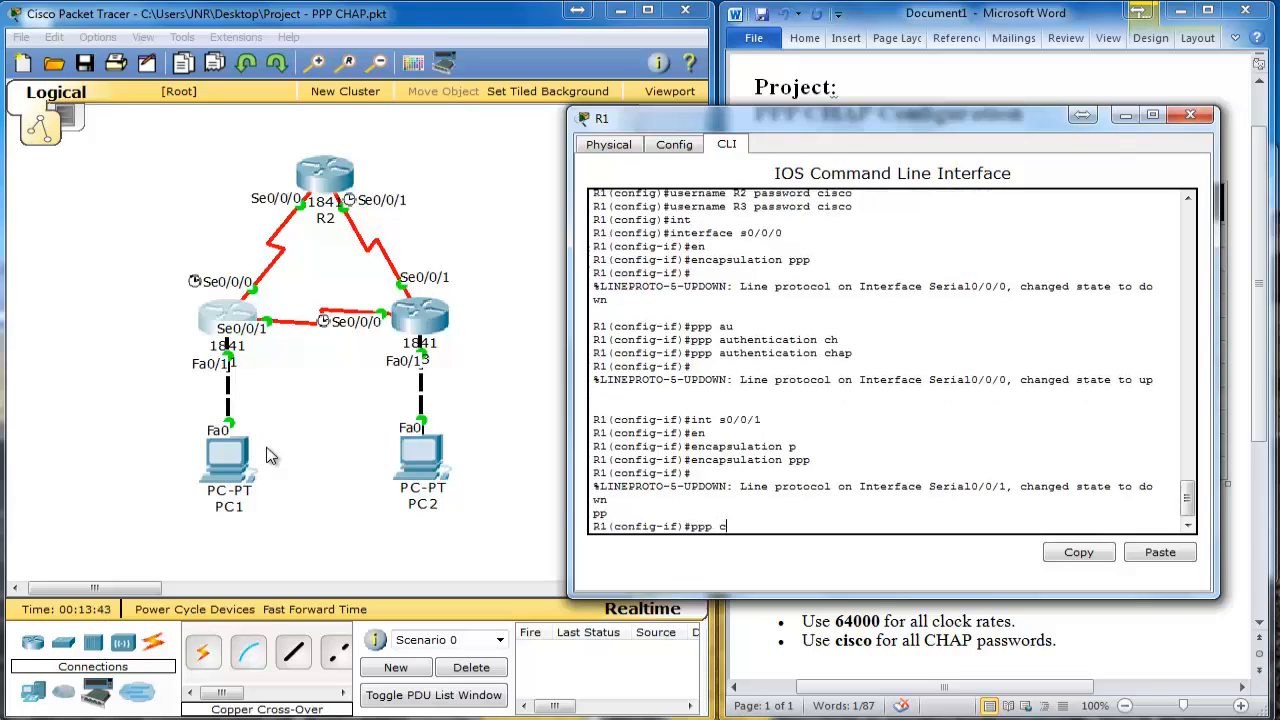
key("Tab")
type("ch")
key("Tab")
key("Return")
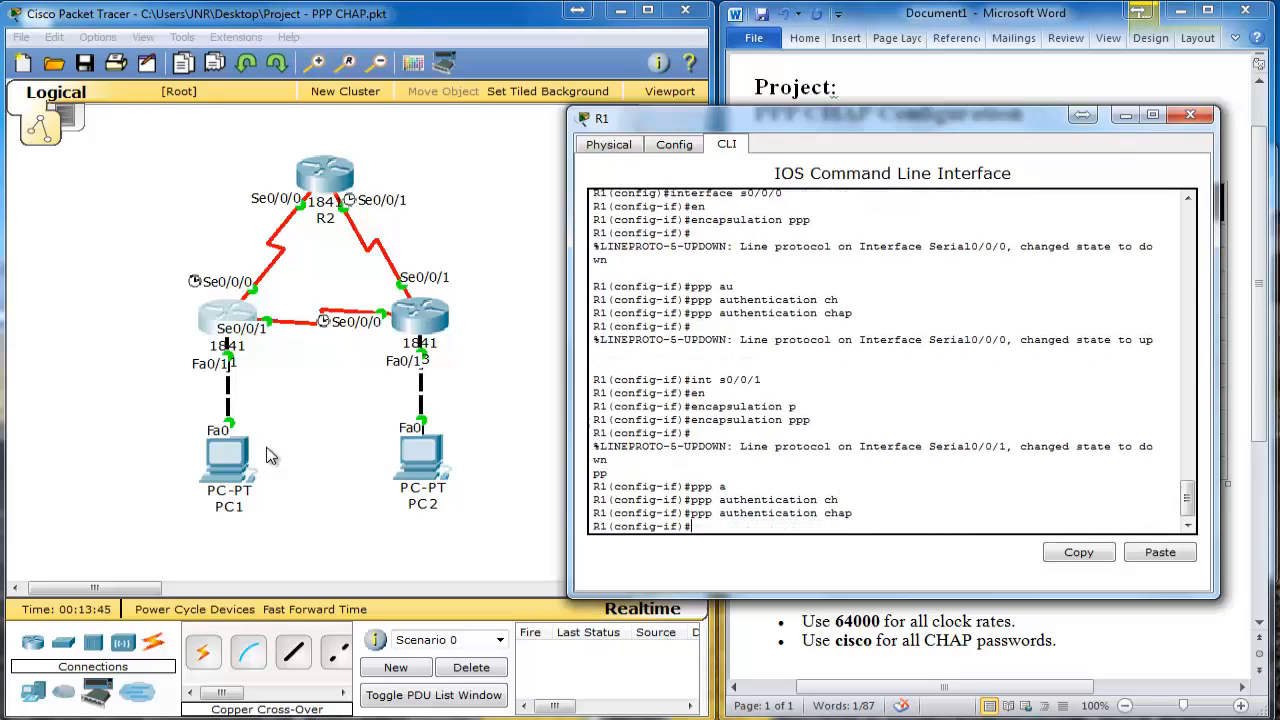
Step: Close R1, then log in to R3's console and reach global configuration mode
left_click(1190, 115)
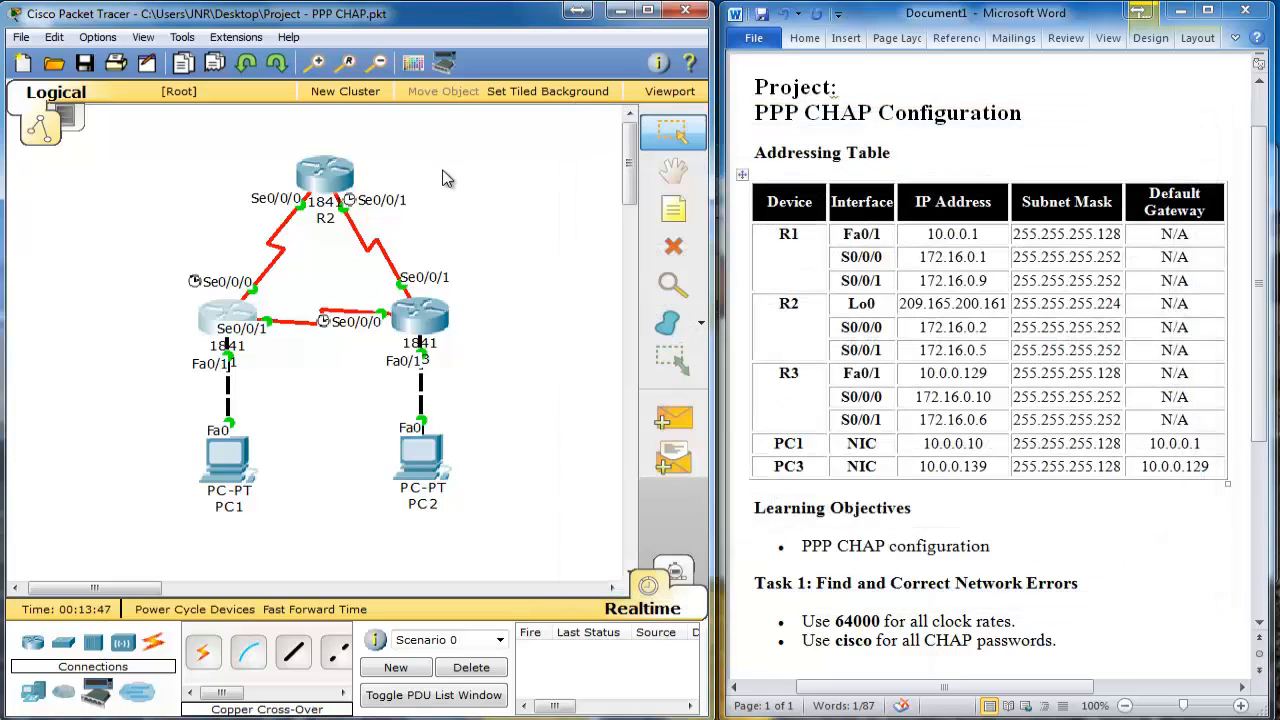
left_click(426, 312)
left_click_drag(739, 151, 463, 111)
key("Return")
type("cisco")
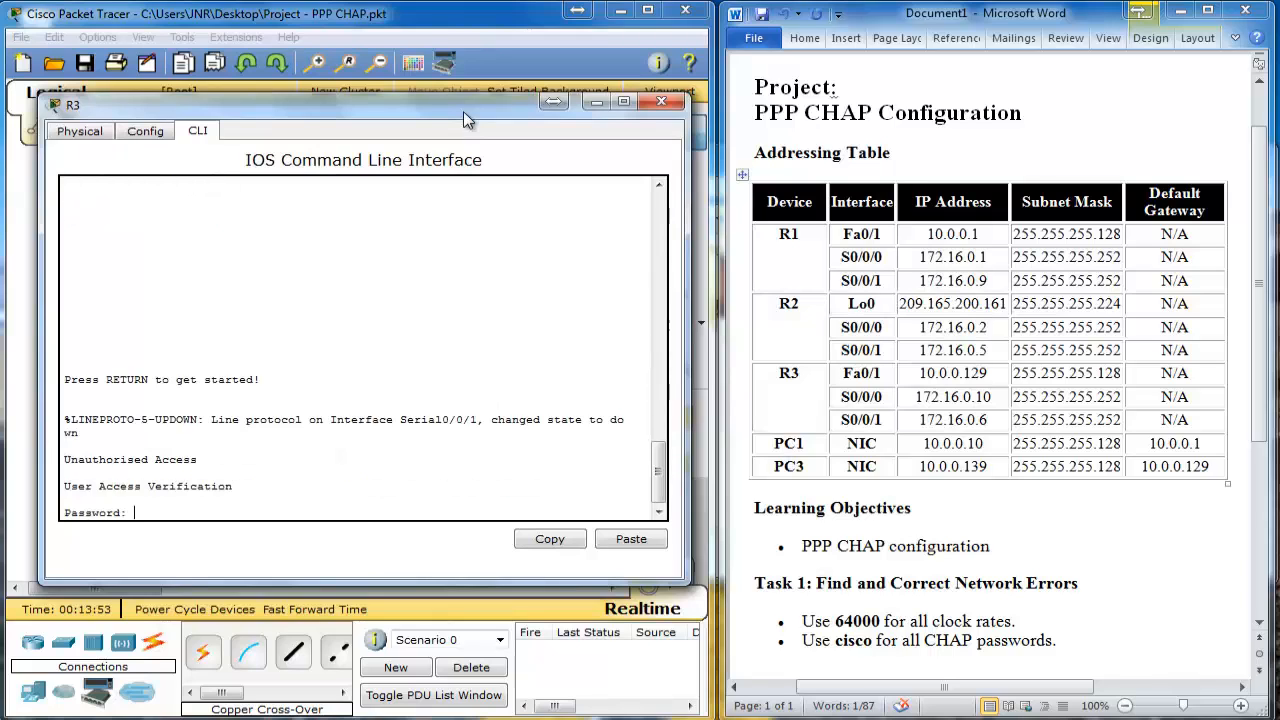
key("Return")
type("en")
key("Return")
type("class")
key("Return")
type("config t")
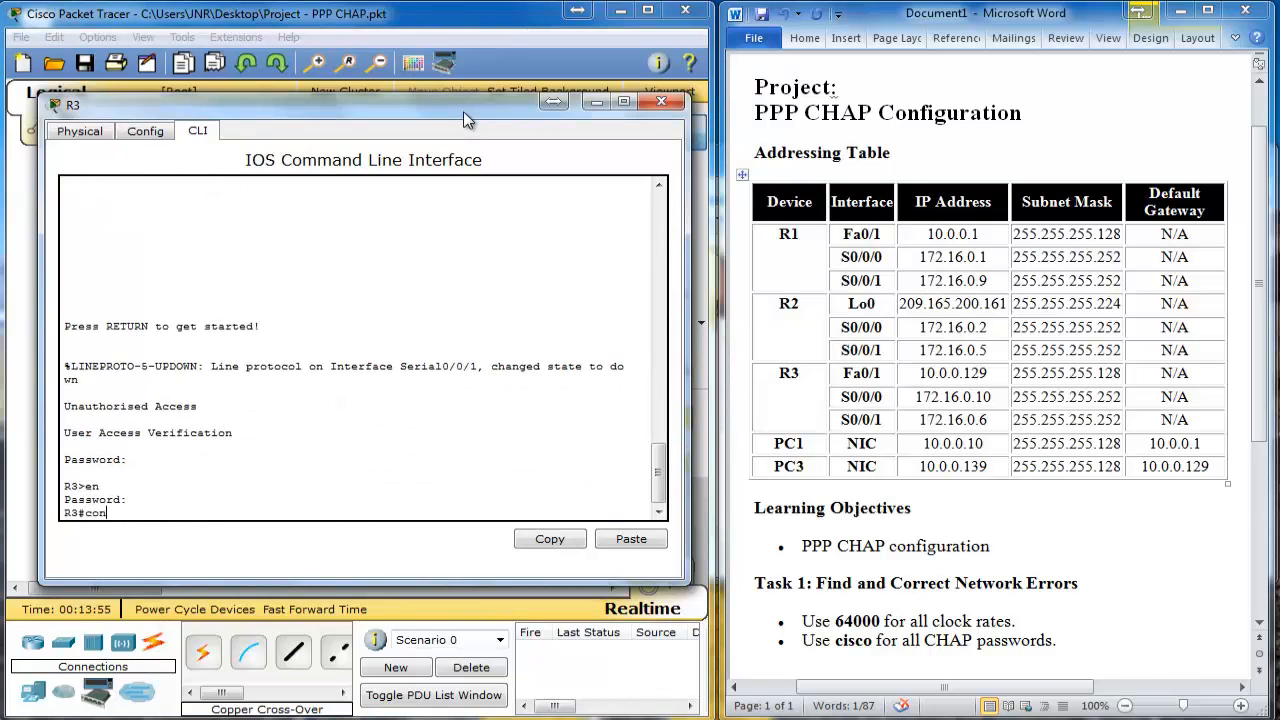
key("Return")
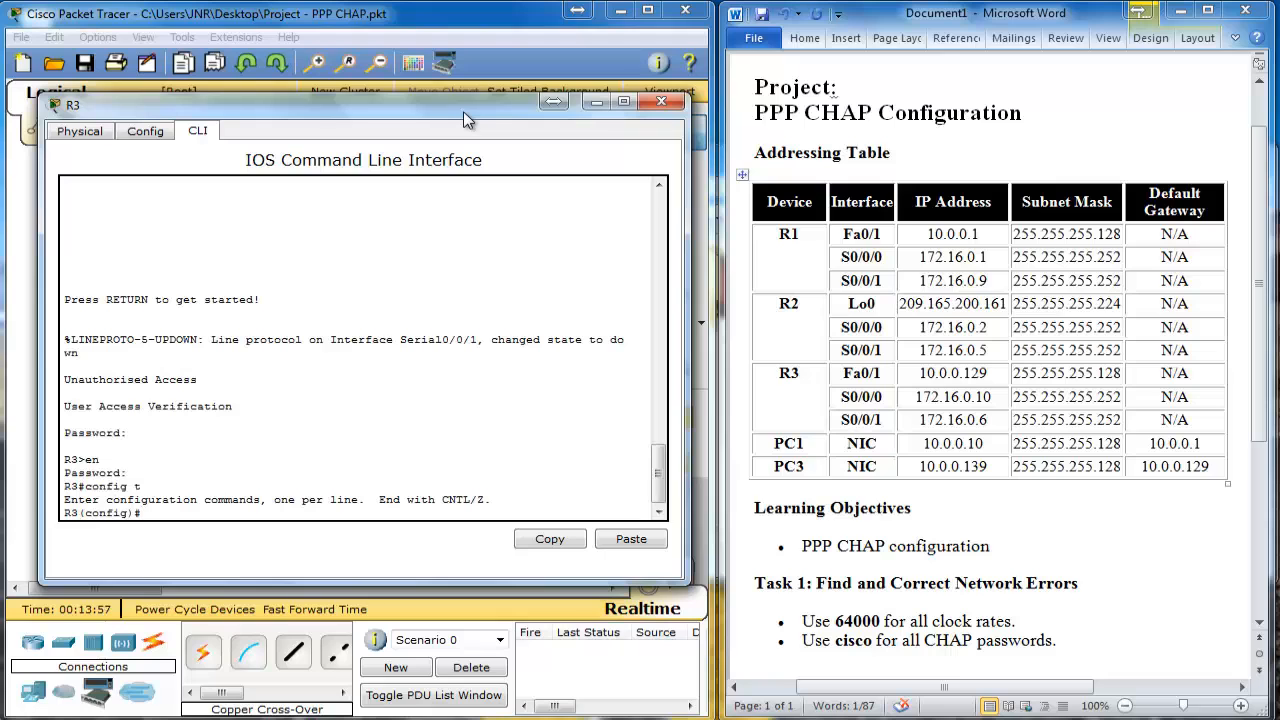
Step: Create local usernames R1 and R2 on R3 with the shared CHAP password
type("username")
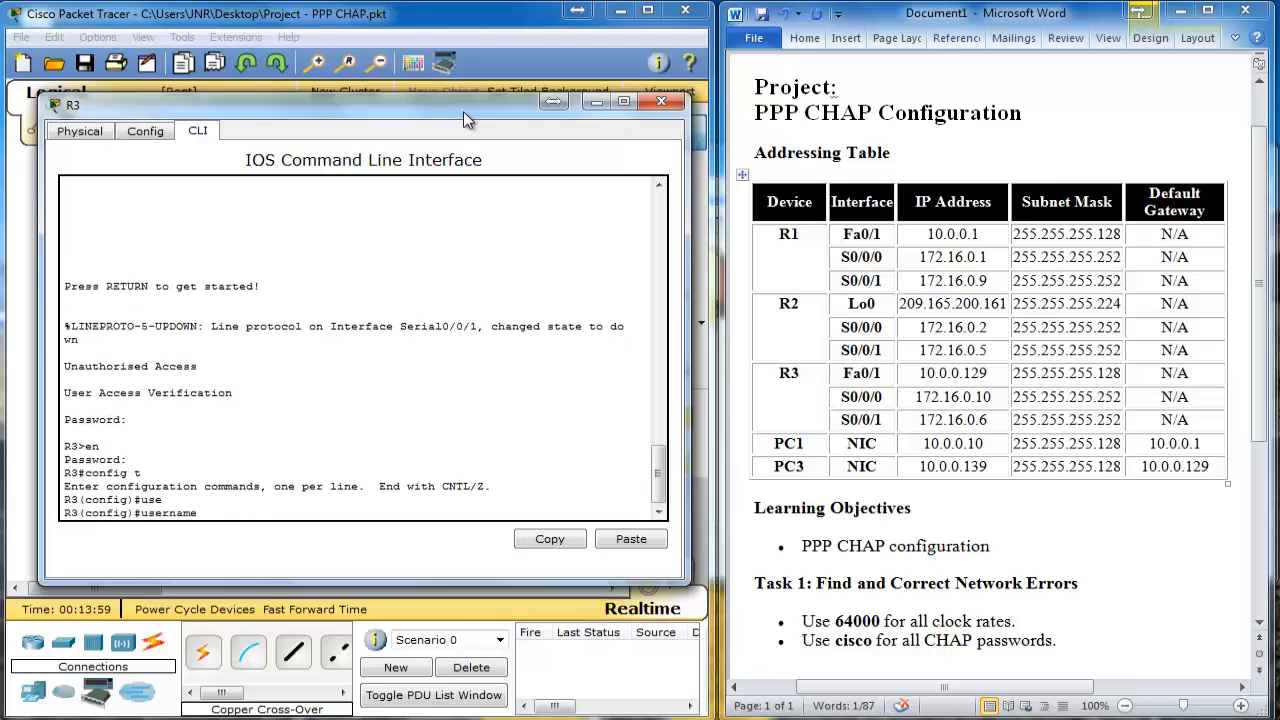
key("Tab")
left_click_drag(473, 111, 978, 134)
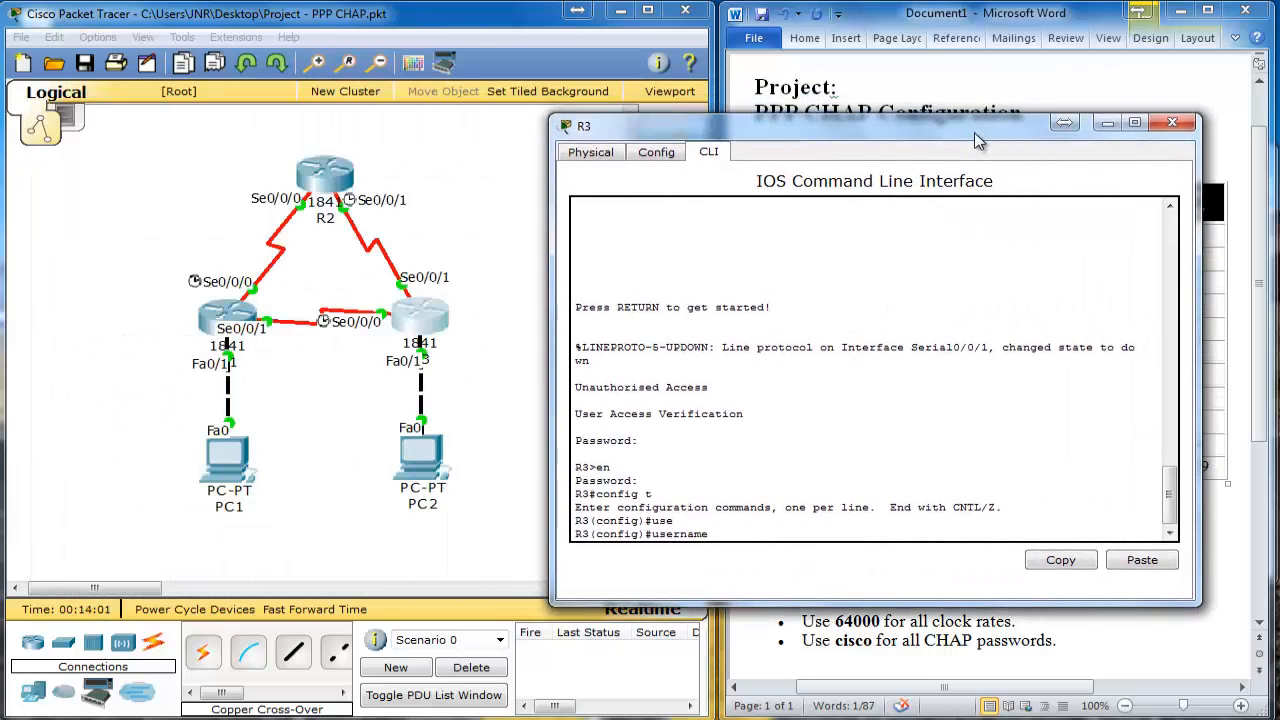
type("R1 password ci")
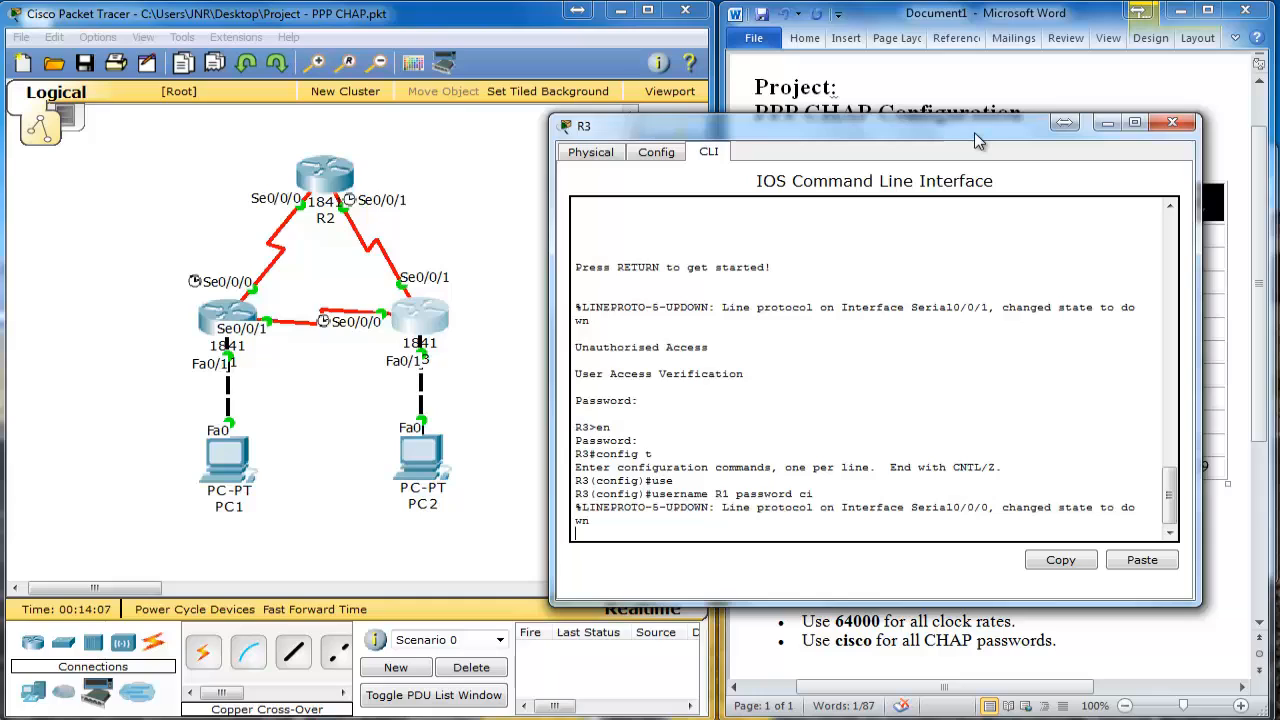
type("sco")
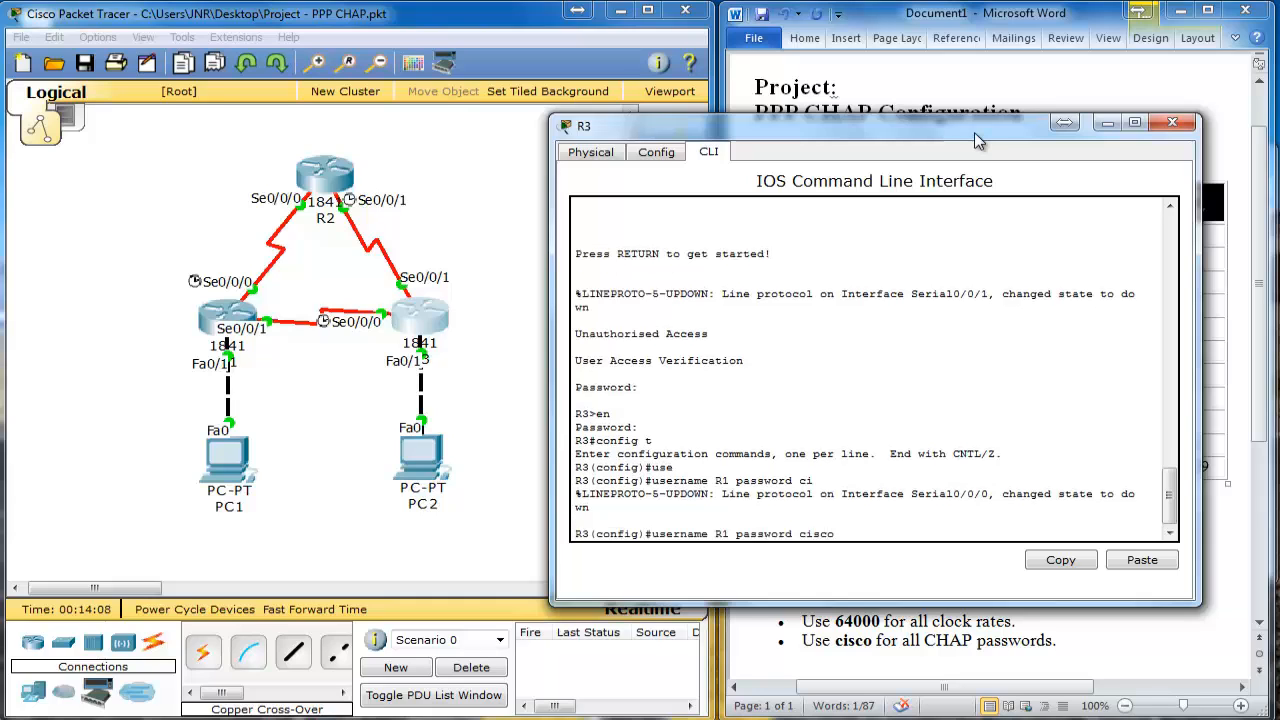
key("Return")
type("user")
key("Tab")
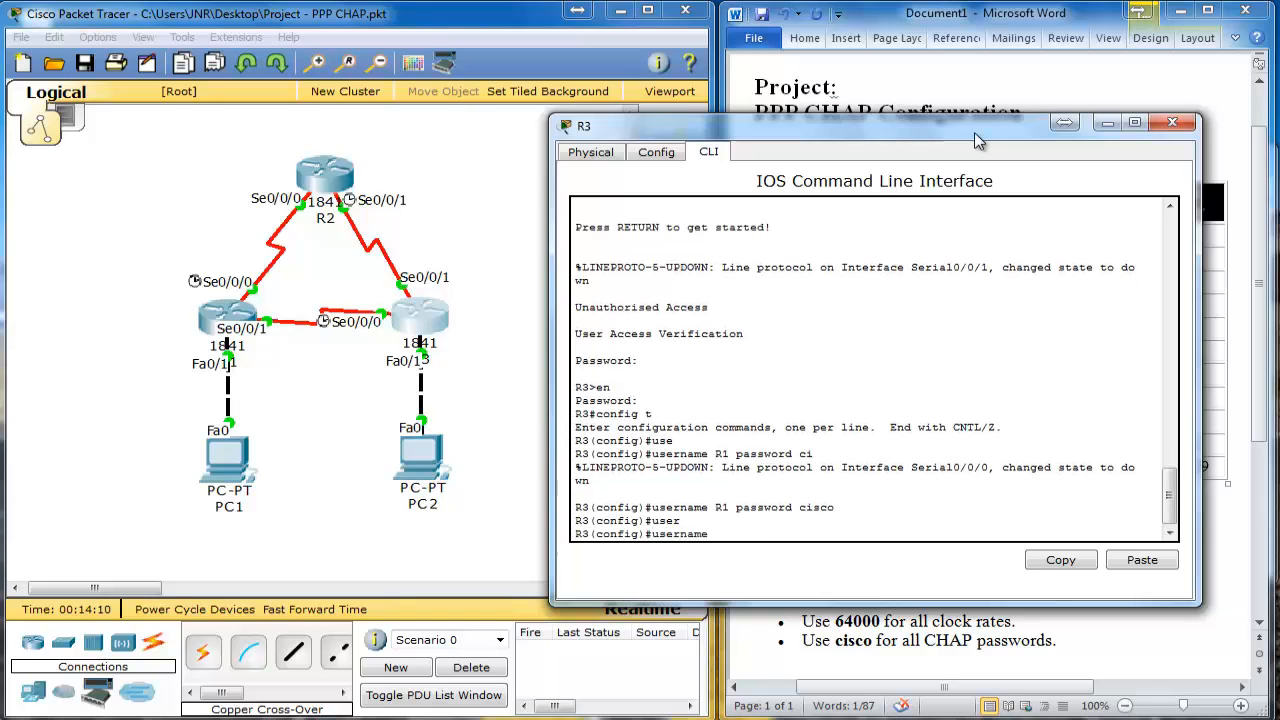
type("R2 password cisco")
key("Return")
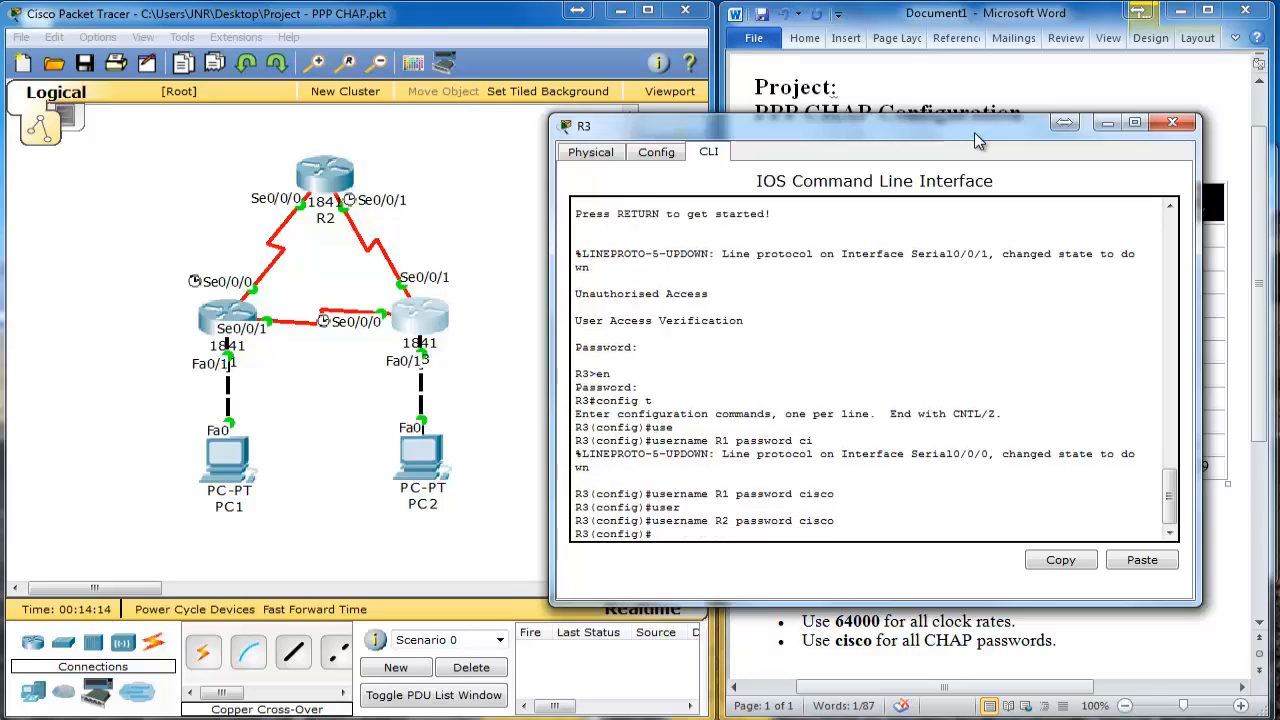
type("sint")
key("Tab")
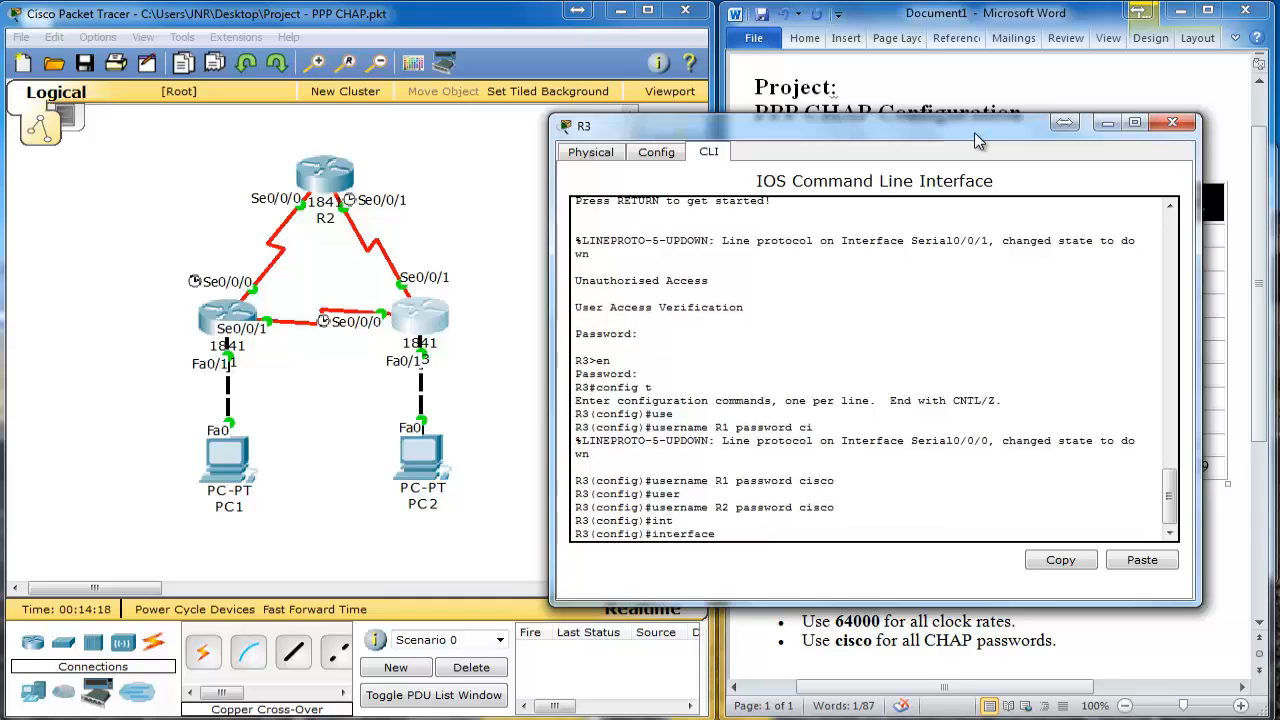
Step: Give R3's Serial0/0/1 PPP encapsulation and CHAP authentication
type("s0/0/1")
key("Return")
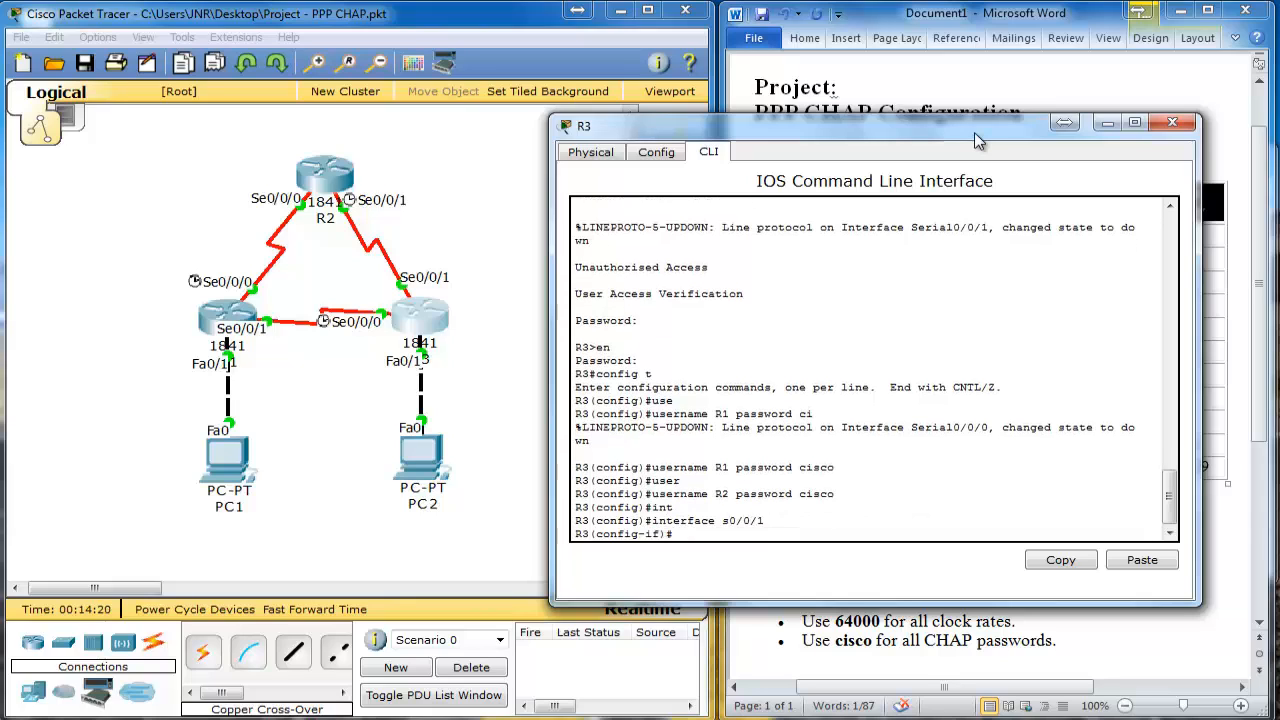
type("en")
key("Tab")
type("p")
key("Tab")
key("Return")
type("p")
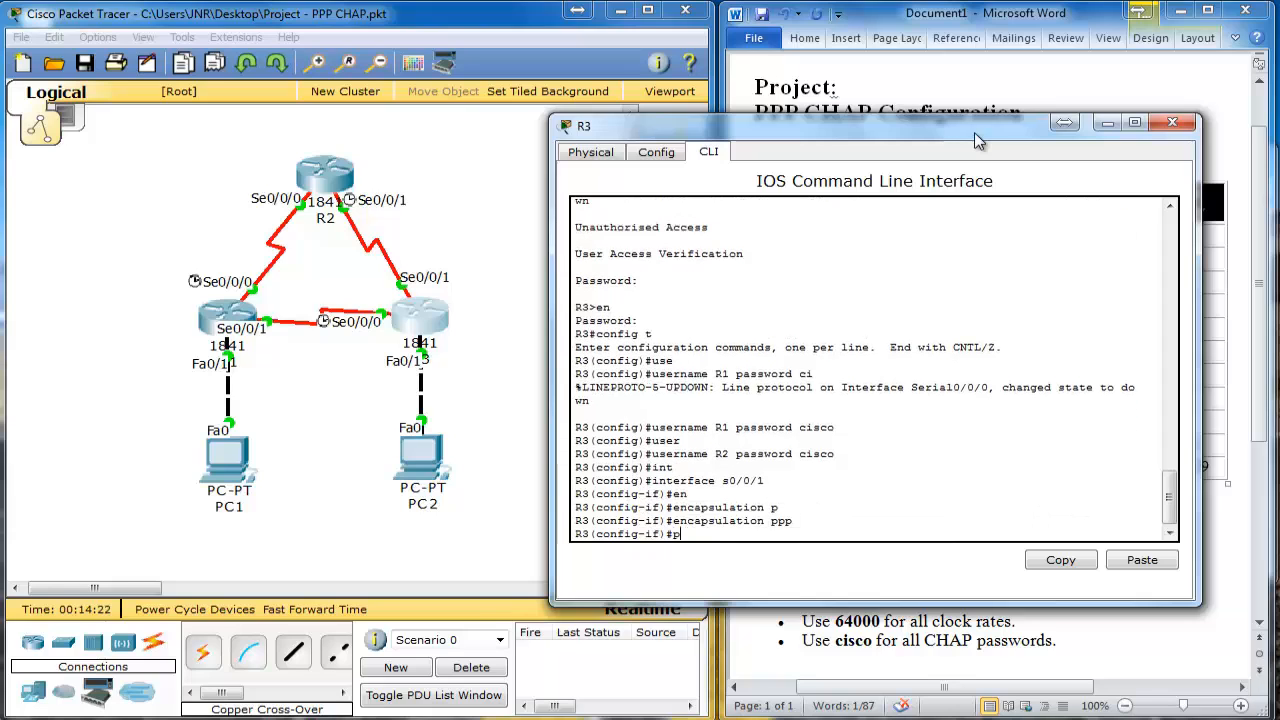
type("p")
key("Tab")
type("a")
key("Tab")
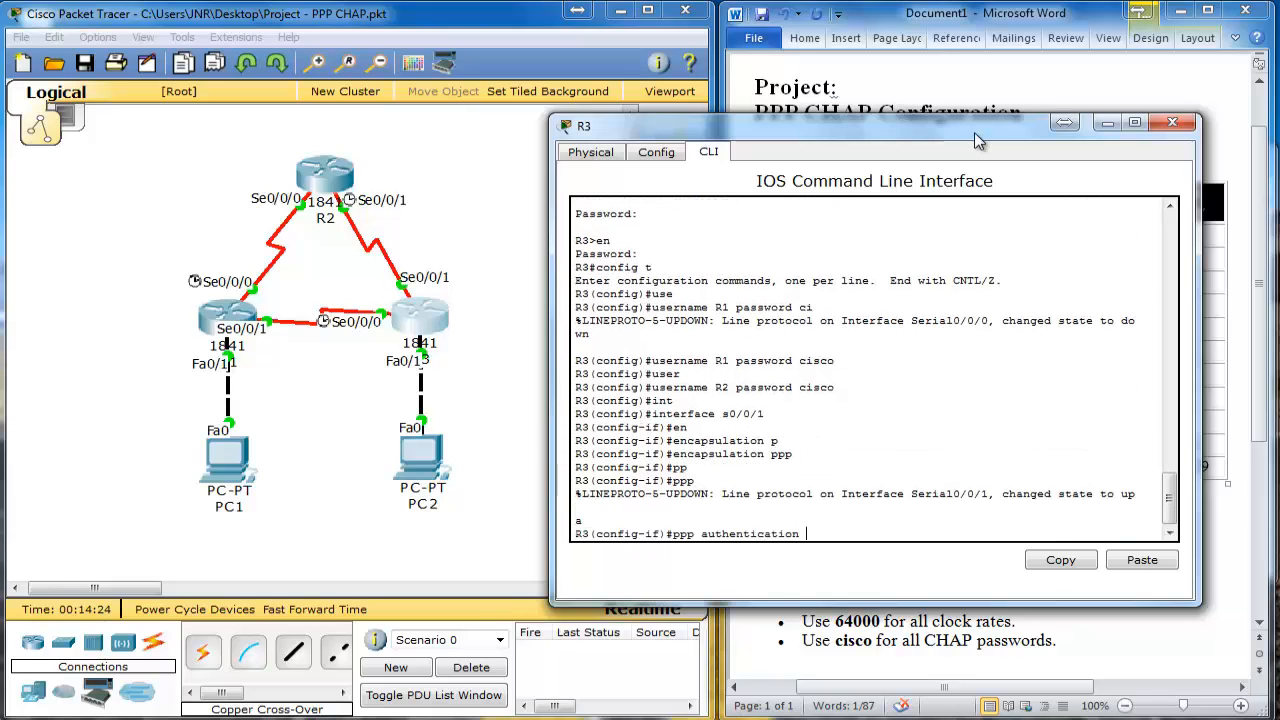
type("c")
key("Tab")
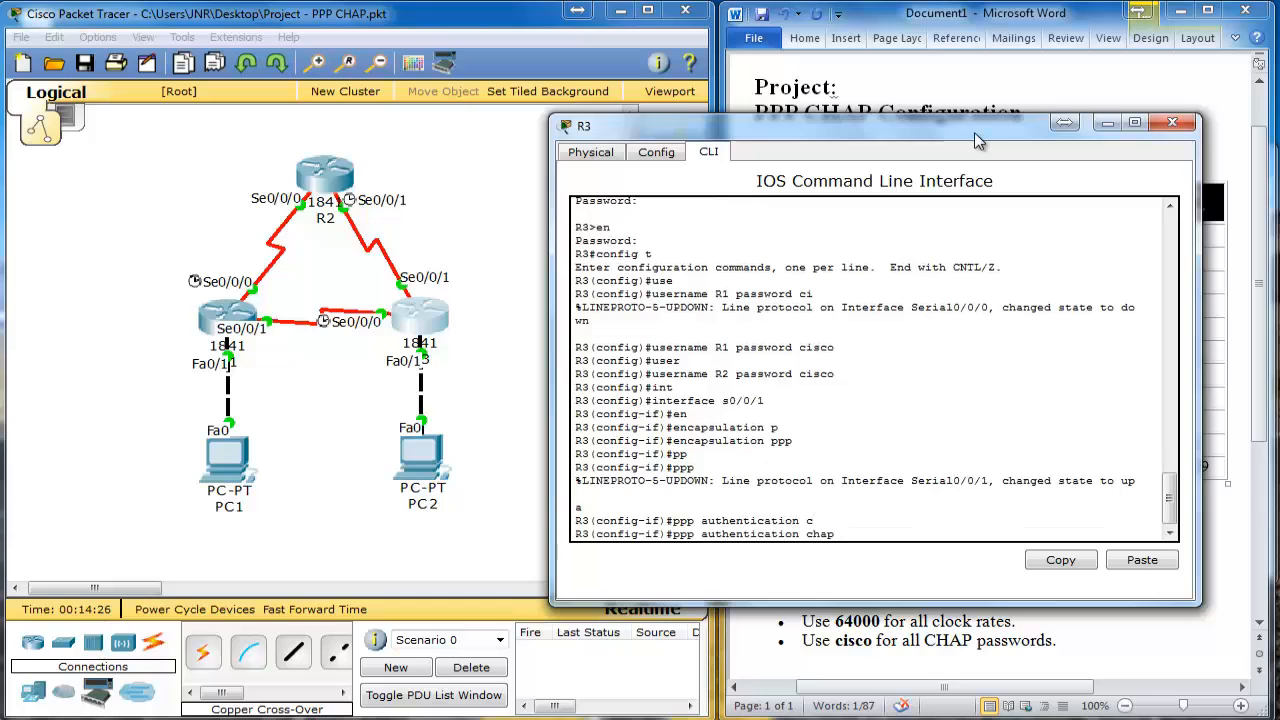
key("Return")
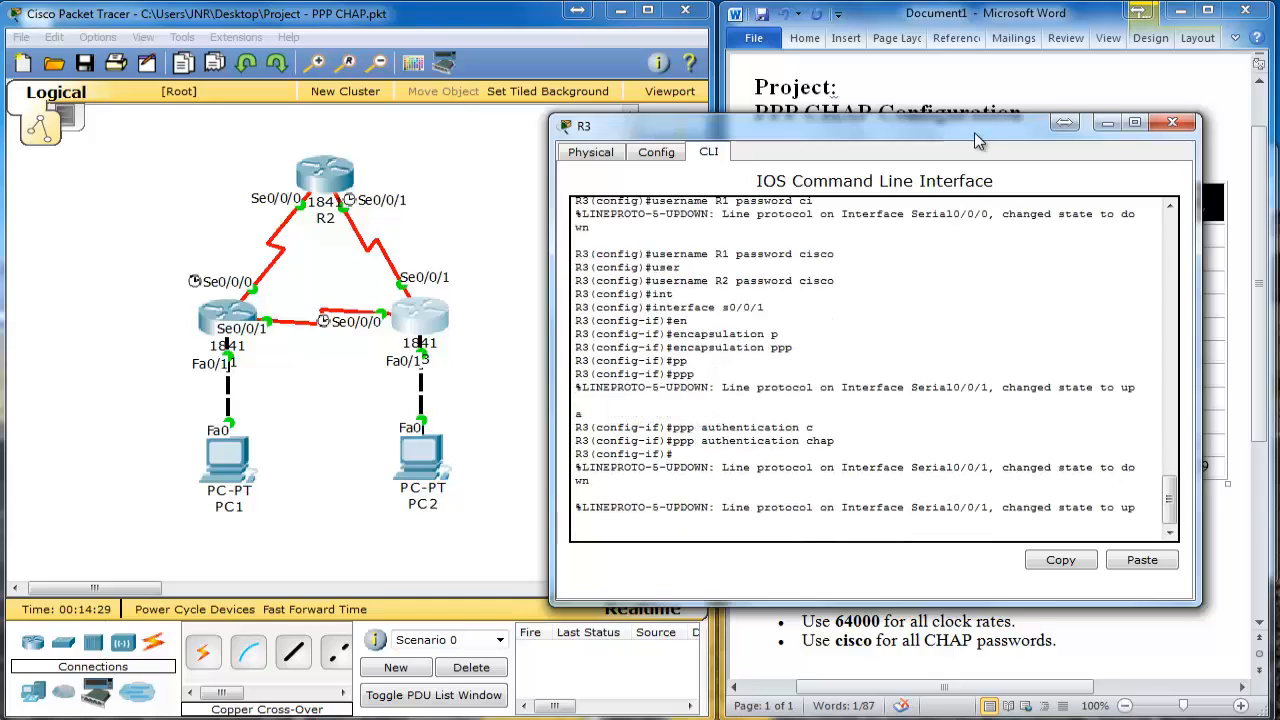
Step: Give R3's Serial0/0/0 PPP encapsulation and CHAP authentication
type("int s0/0/0")
key("Return")
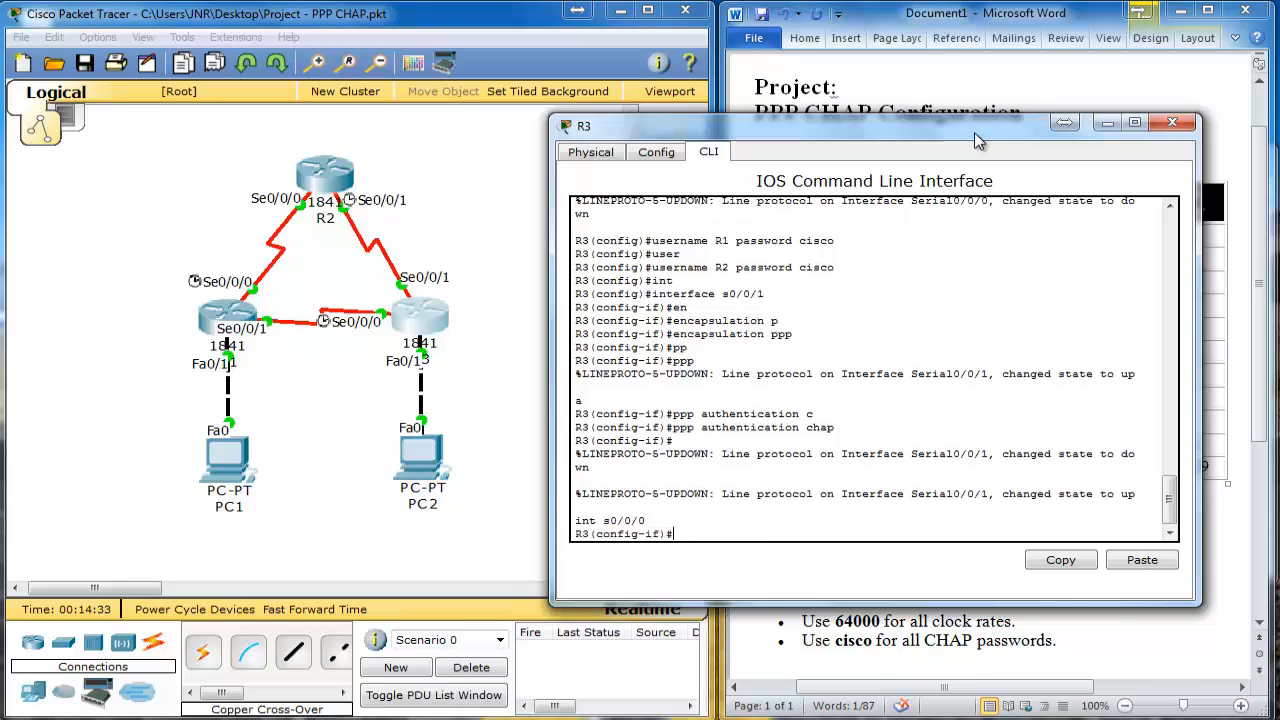
type("en")
key("Tab")
type("p")
key("Tab")
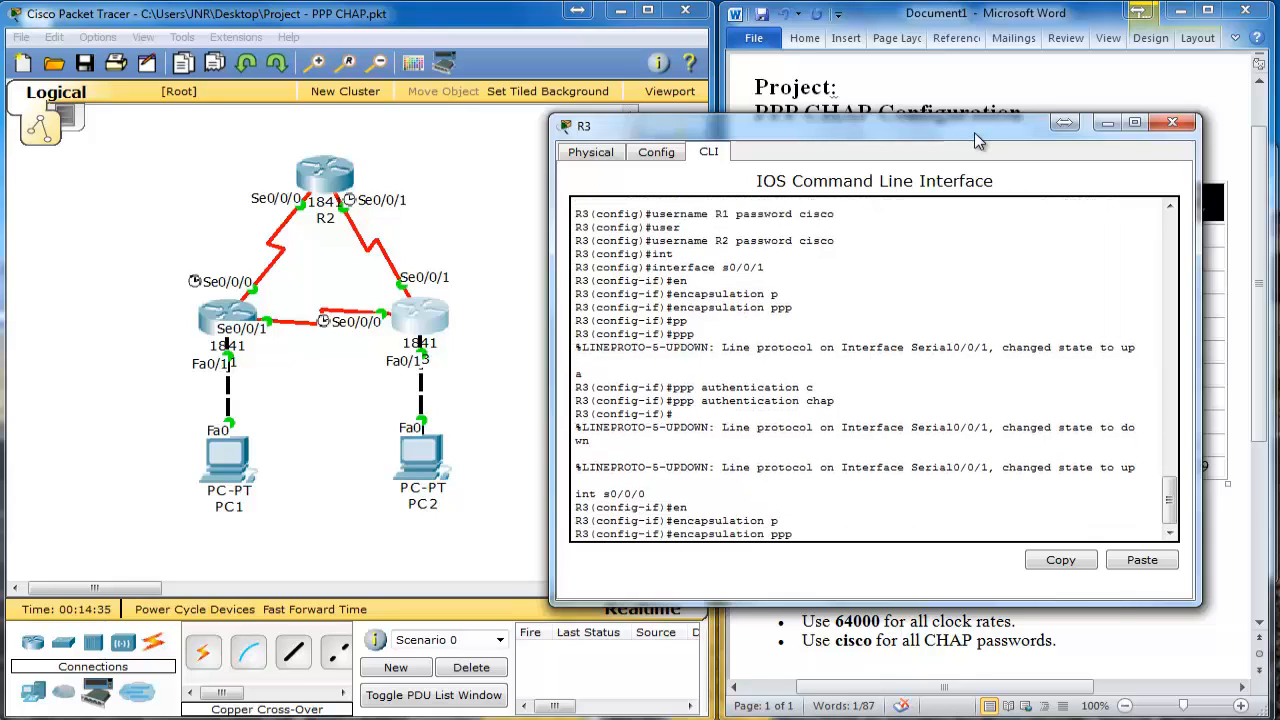
key("Return")
type("pp")
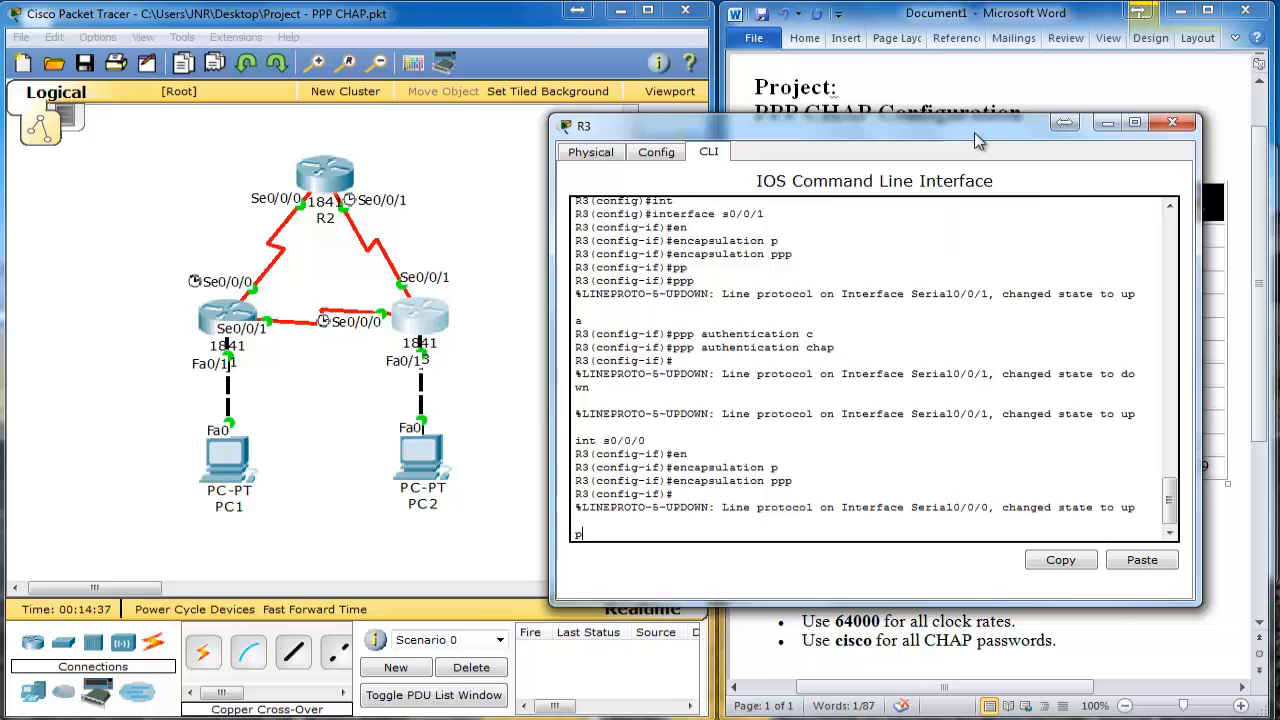
key("Tab")
type("a")
key("Tab")
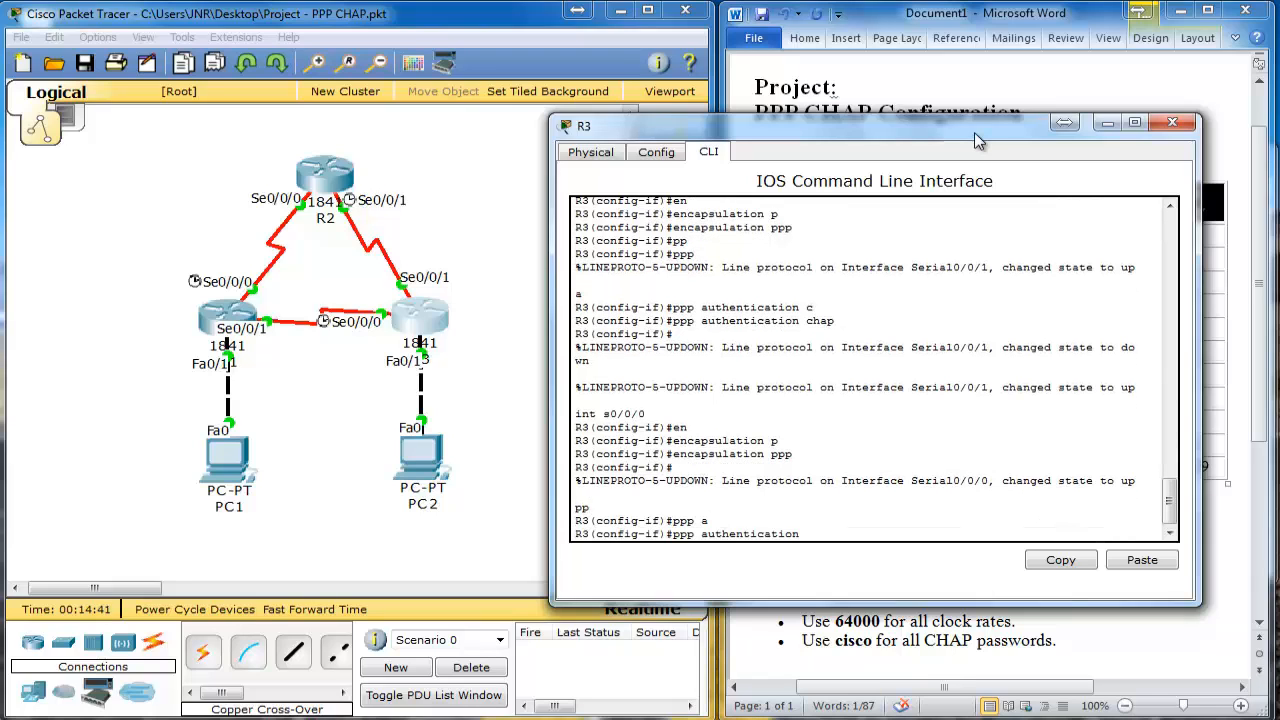
type("?")
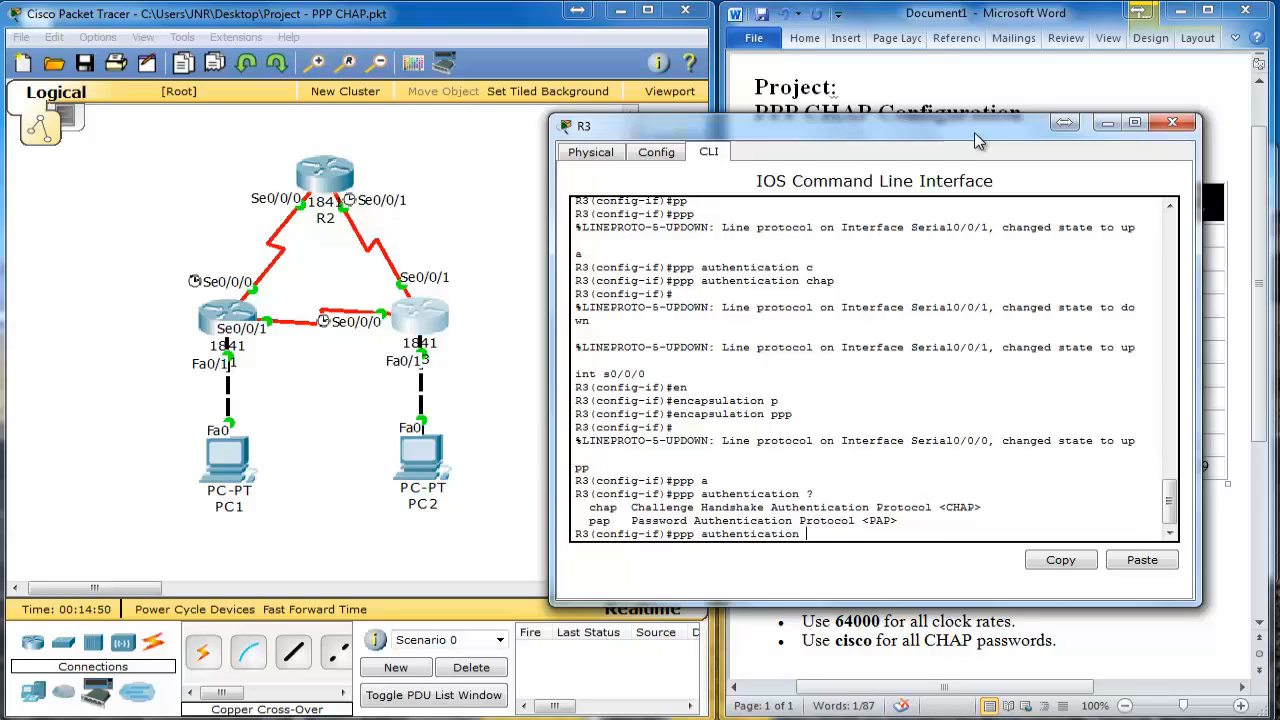
type("h")
key("Tab")
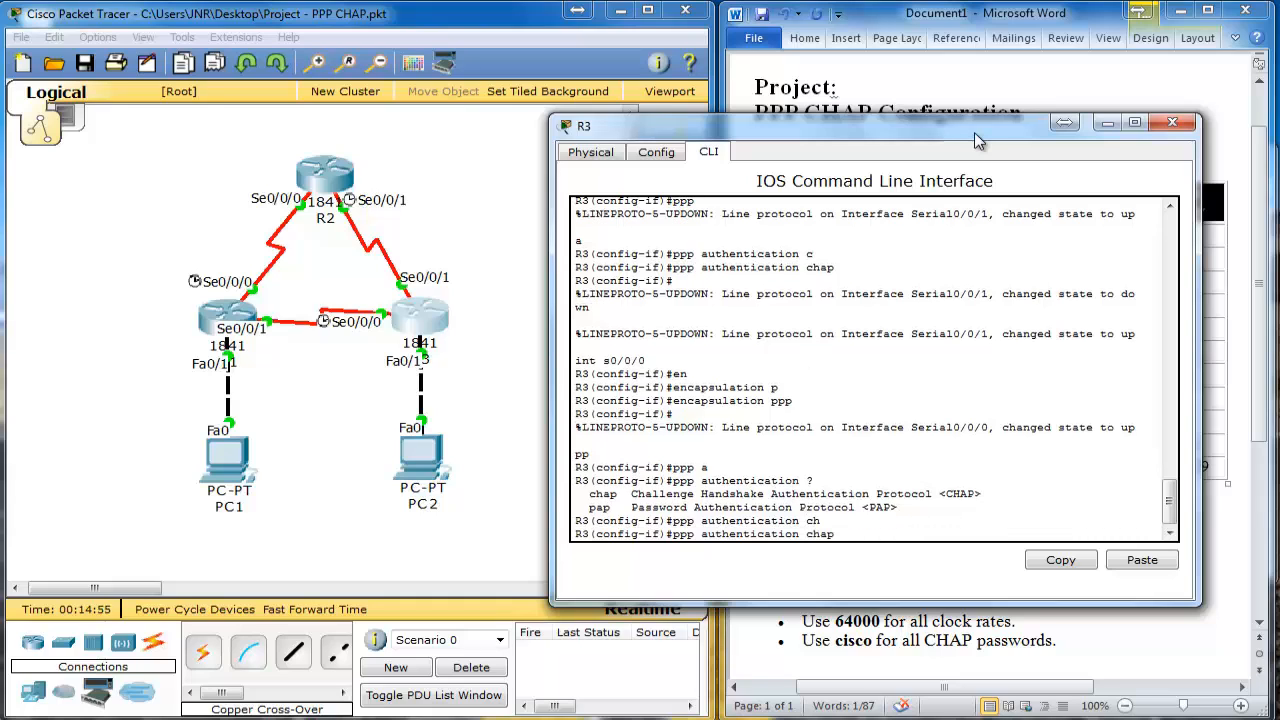
key("Return")
Step: Exit R3's configuration mode with end
key("Return")
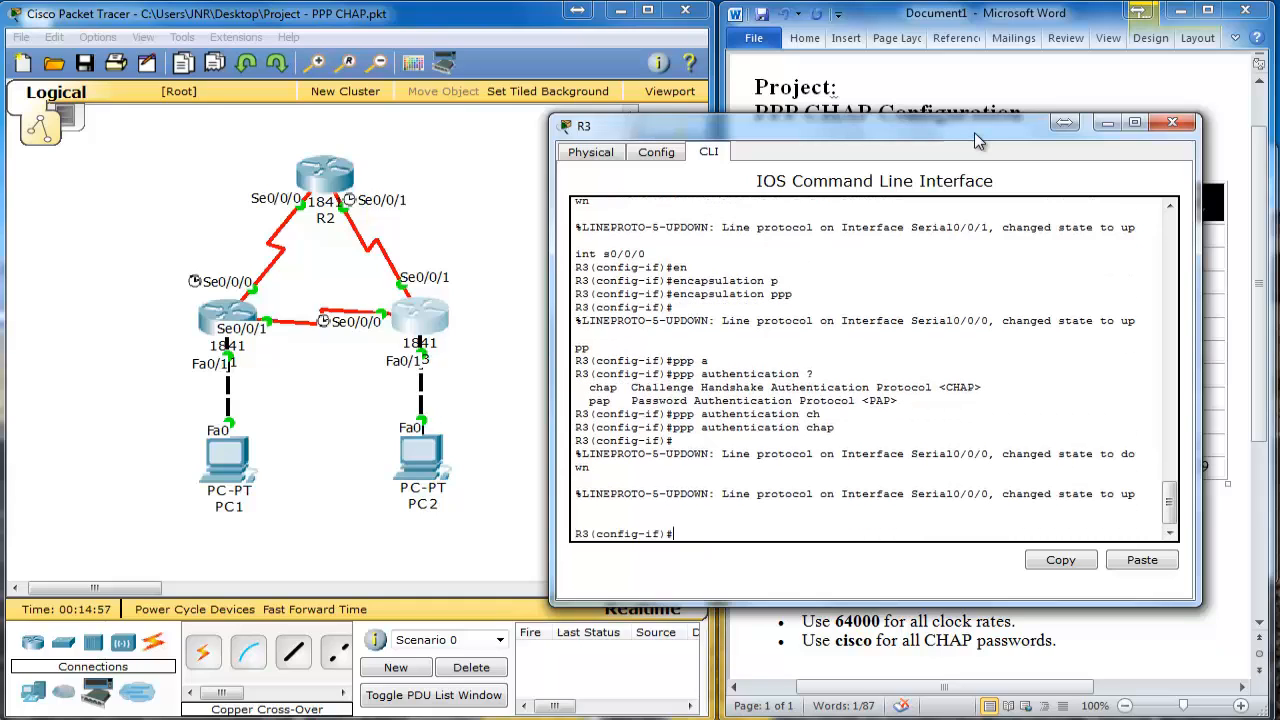
type("end")
key("Return")
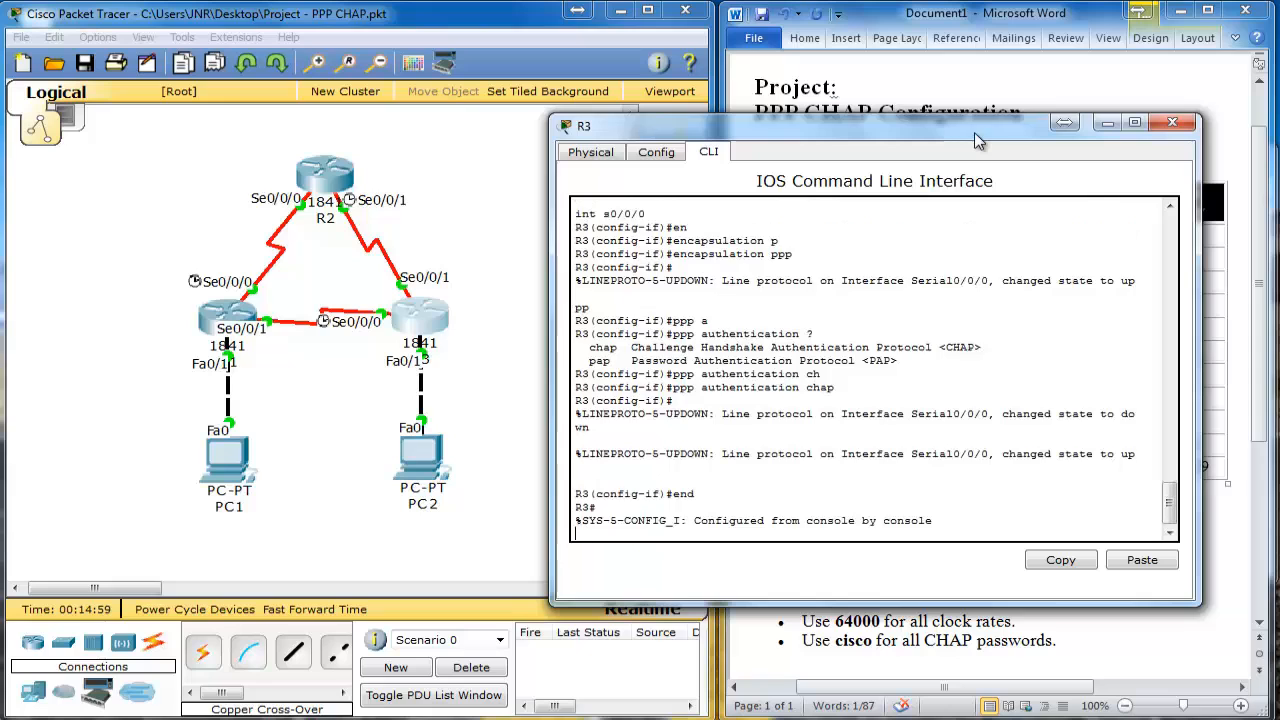
key("Return")
key("Return")
key("Return")
key("Return")
key("Return")
key("Return")
key("Return")
key("Return")
key("Return")
key("Return")
key("Return")
key("Return")
key("Return")
key("Return")
key("Return")
key("Return")
key("Return")
key("Return")
key("Return")
key("Return")
key("Return")
key("Return")
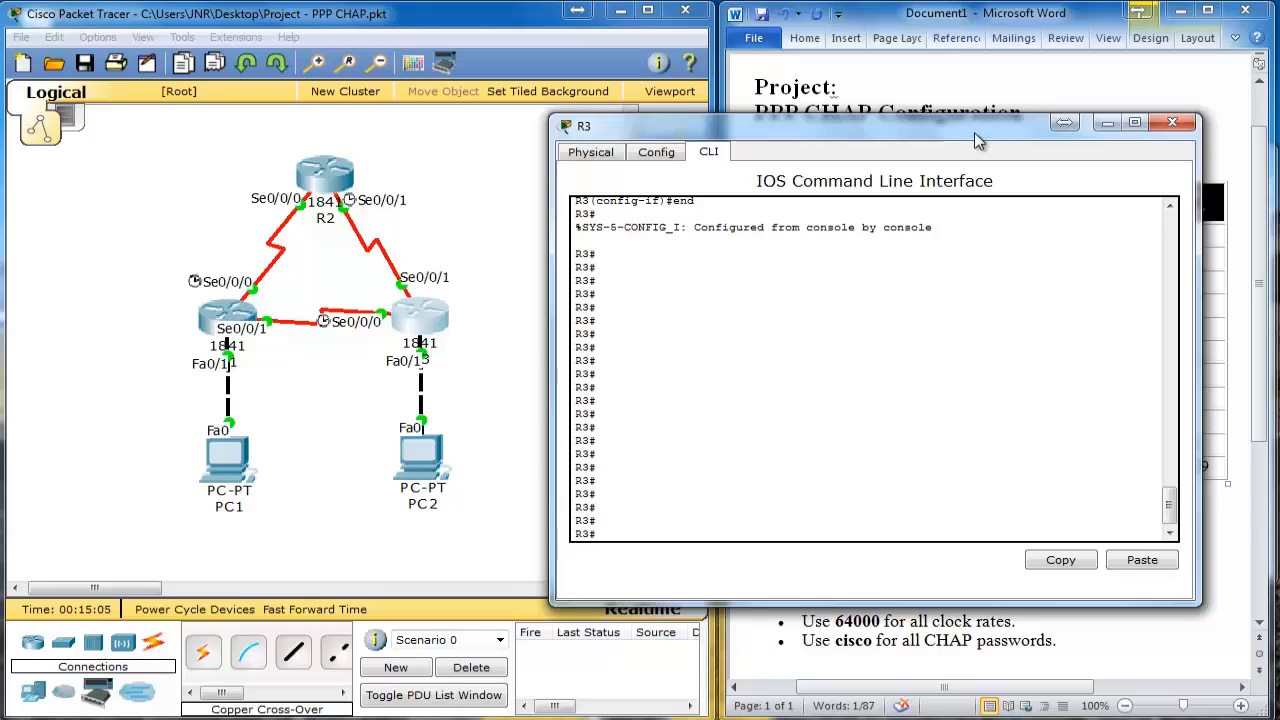
Step: Run show run on R3 and highlight the R1 and R2 username entries
type("s")
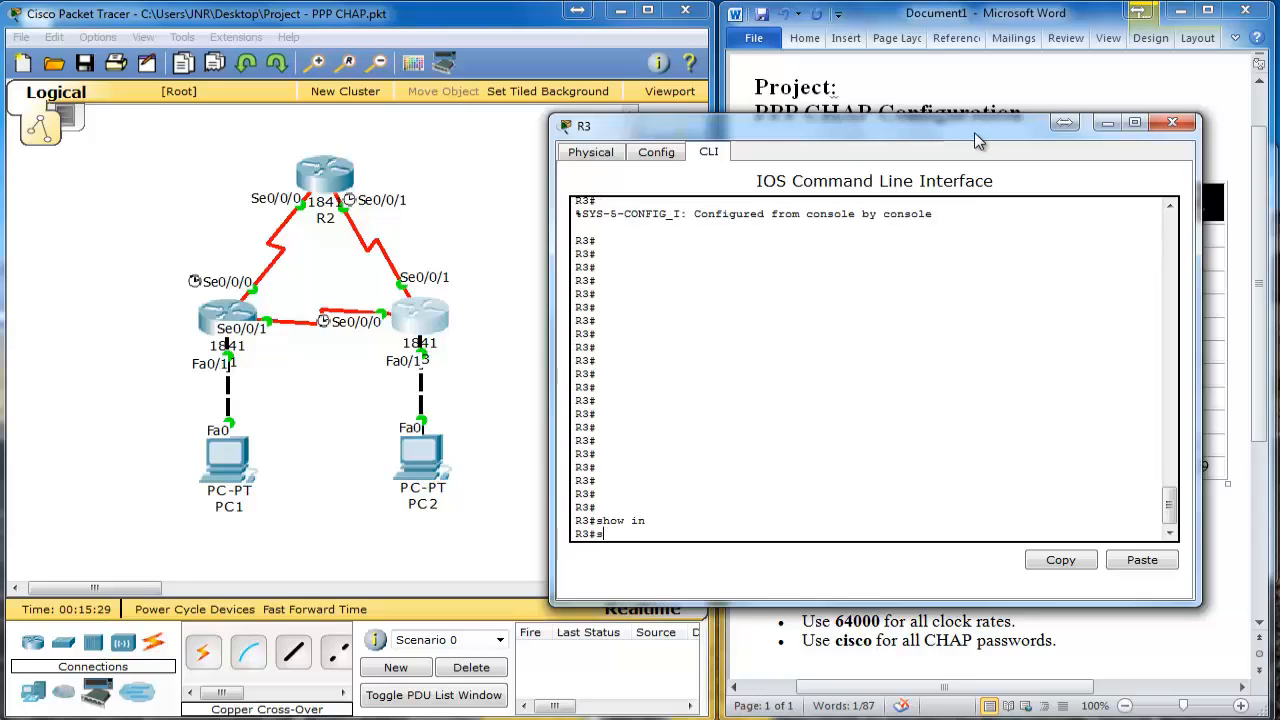
type("how run")
key("Return")
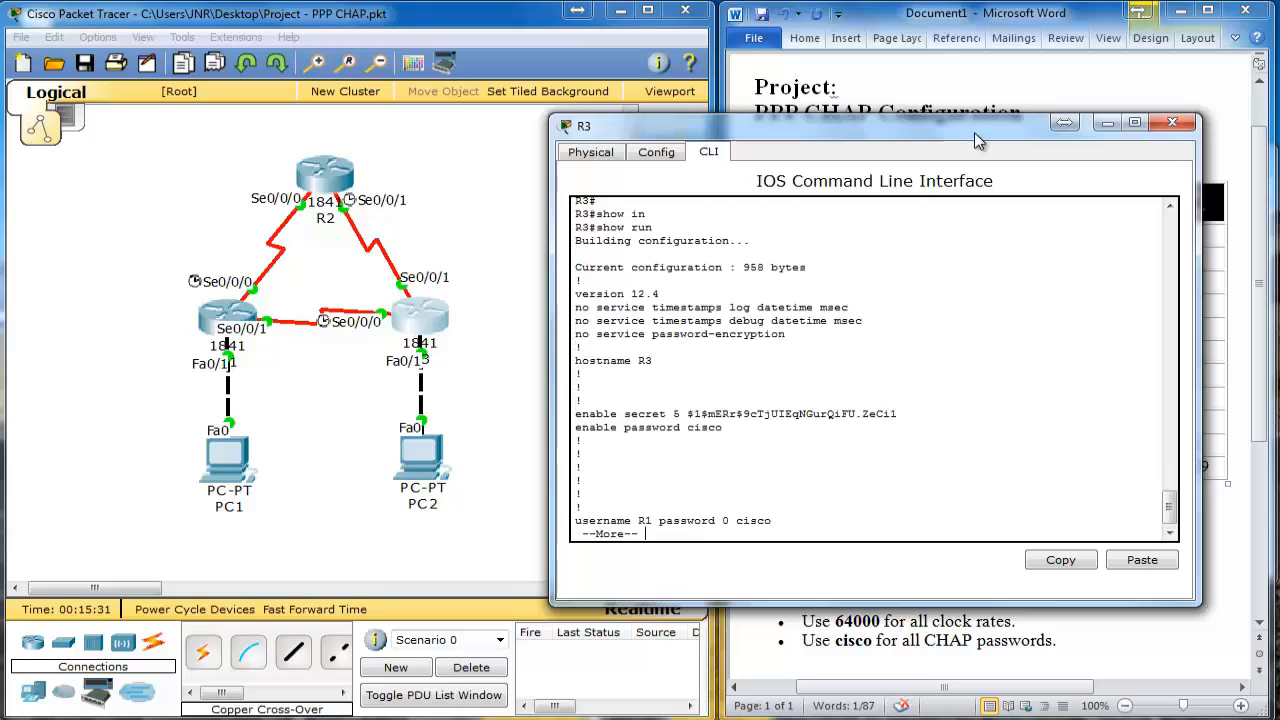
key("Return")
key("Return")
key("Return")
key("Return")
key("Return")
key("Return")
key("Return")
key("Return")
key("Return")
key("Return")
key("Return")
key("Return")
key("Return")
key("Return")
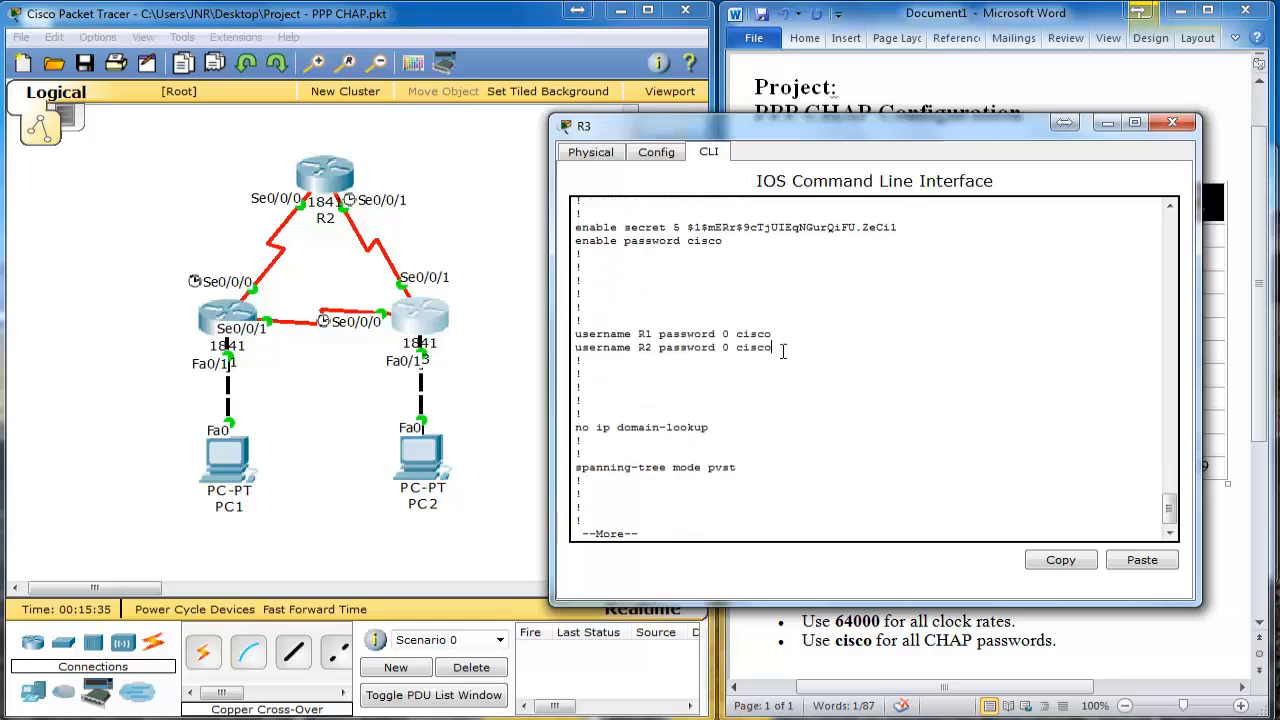
left_click_drag(783, 349, 574, 333)
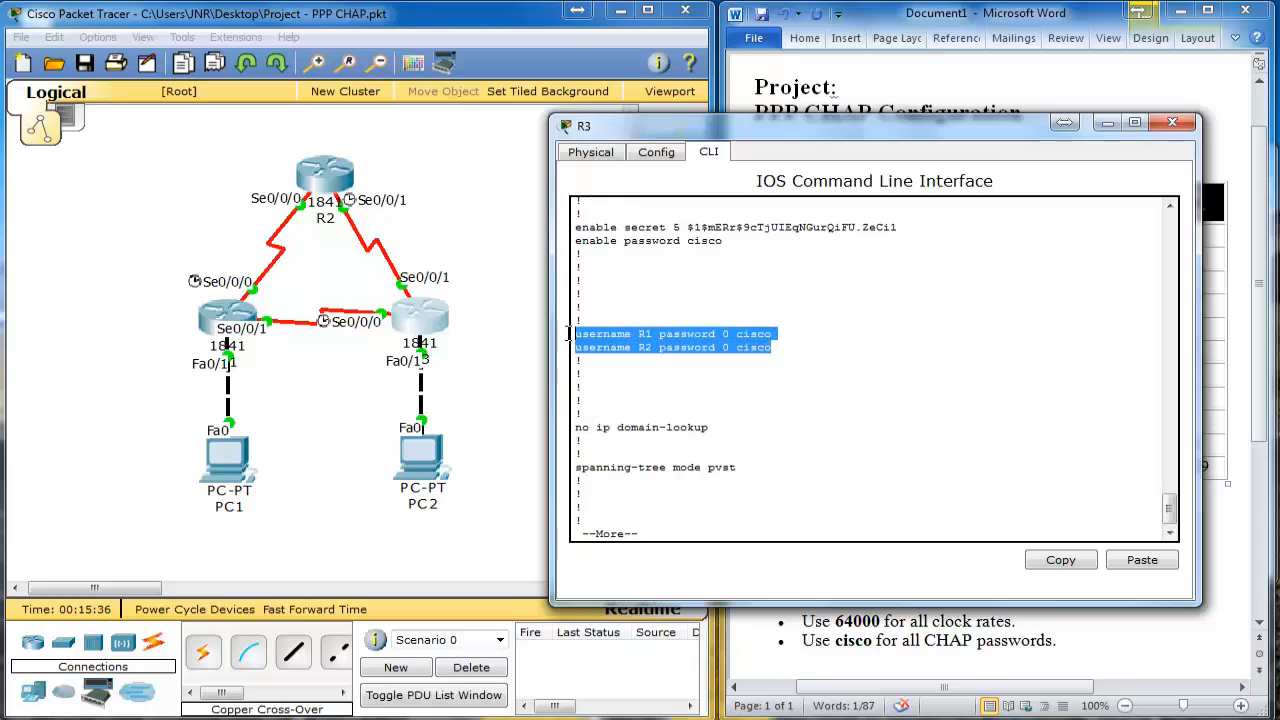
left_click(650, 350)
double_click(640, 335)
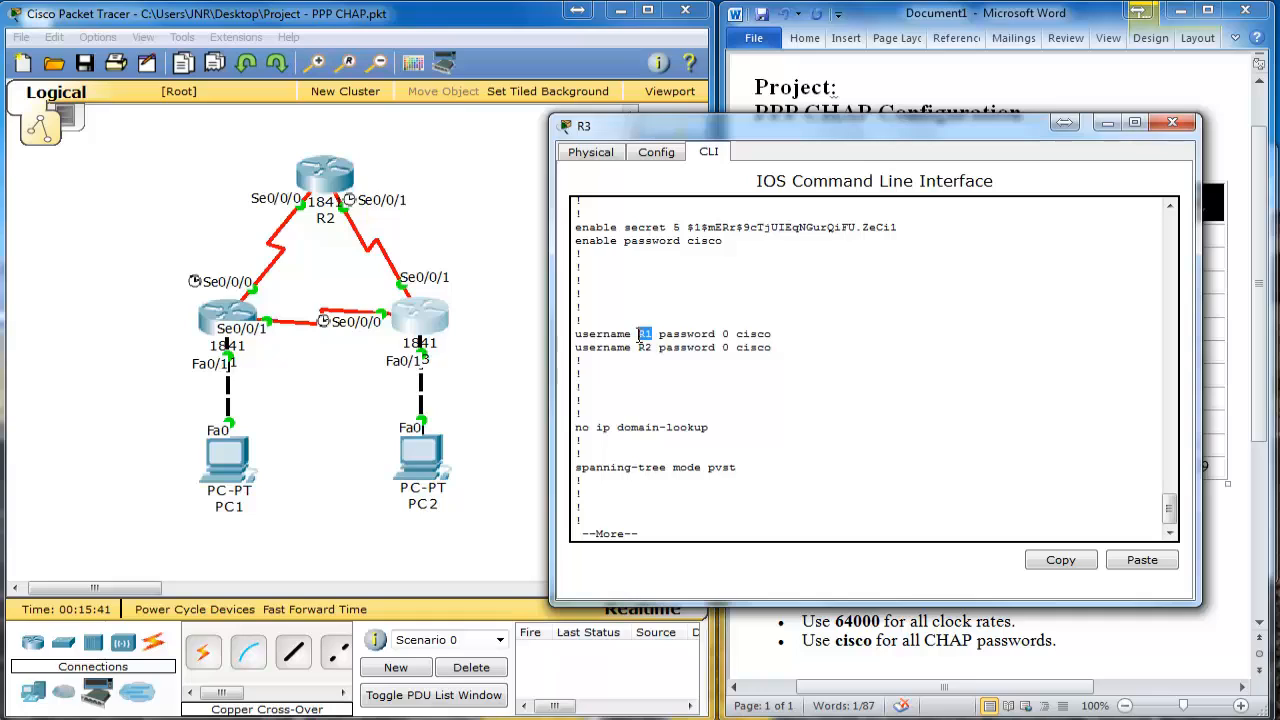
left_click(704, 338)
left_click_drag(792, 353, 572, 322)
left_click(737, 334)
Step: Highlight the PPP and CHAP lines under R3's Serial0/0/0 and Serial0/0/1, then switch to R2
key("Return")
key("Return")
key("Return")
key("Return")
key("Return")
key("Return")
key("Return")
key("Return")
key("Return")
key("Return")
key("Return")
key("Return")
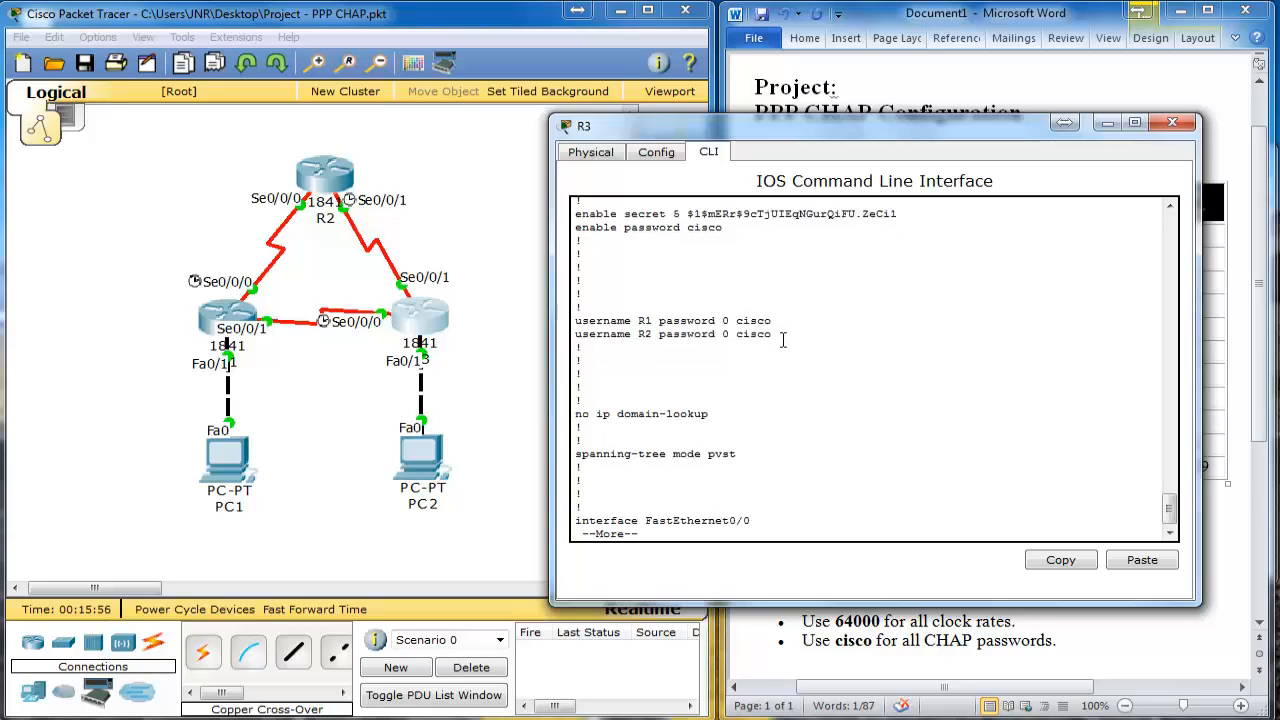
key("Return")
key("Return")
key("Return")
key("Return")
key("Return")
key("Return")
key("Return")
key("Return")
key("Return")
key("Return")
key("Return")
key("Return")
key("Return")
key("Return")
key("Return")
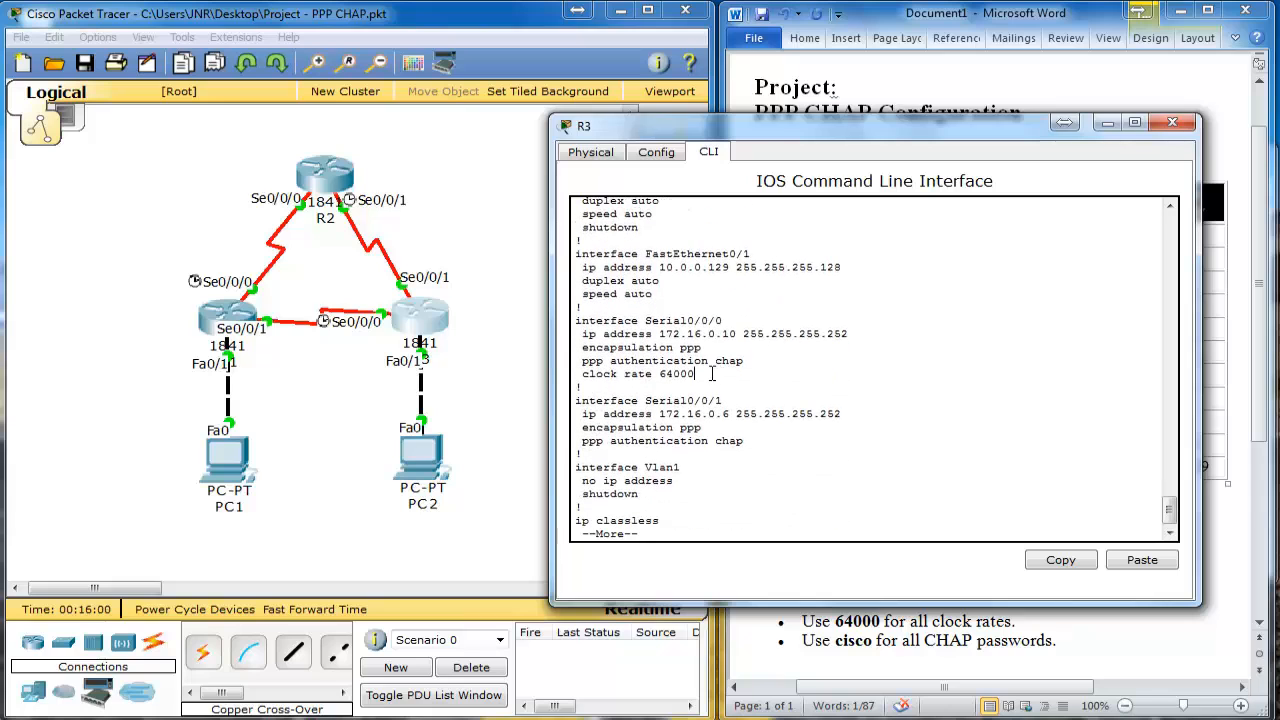
left_click_drag(694, 374, 574, 318)
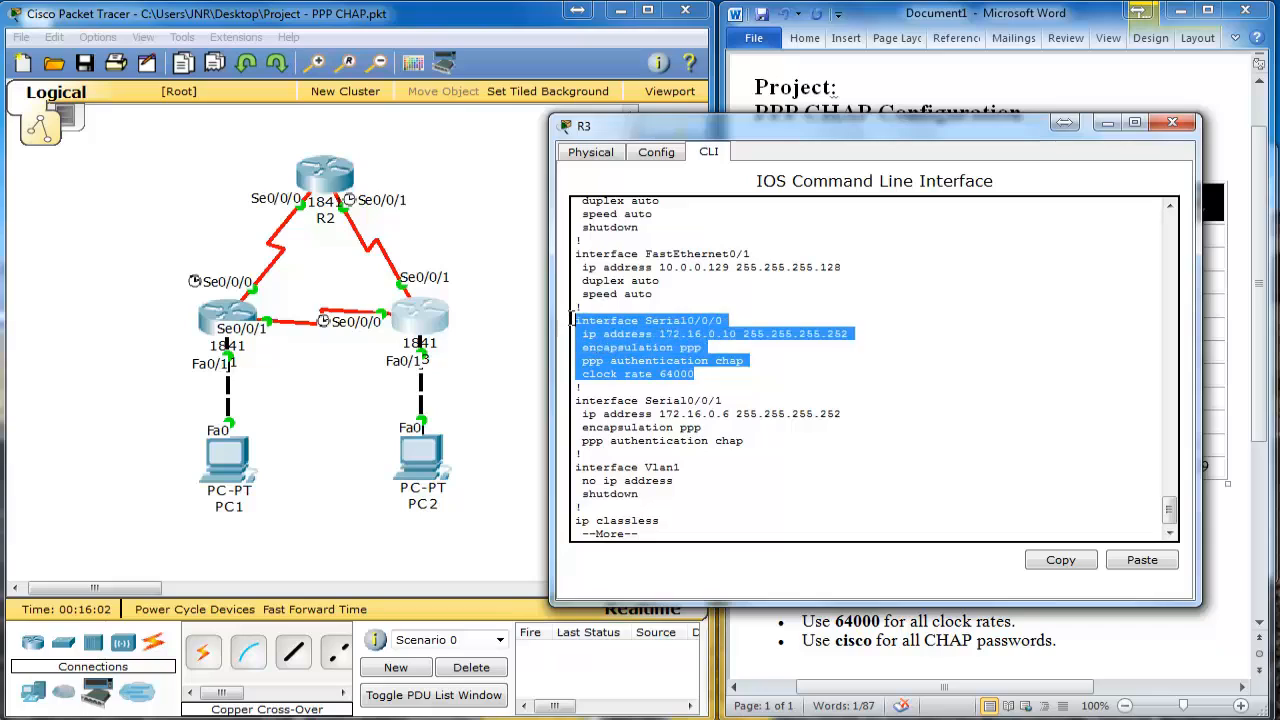
left_click(630, 352)
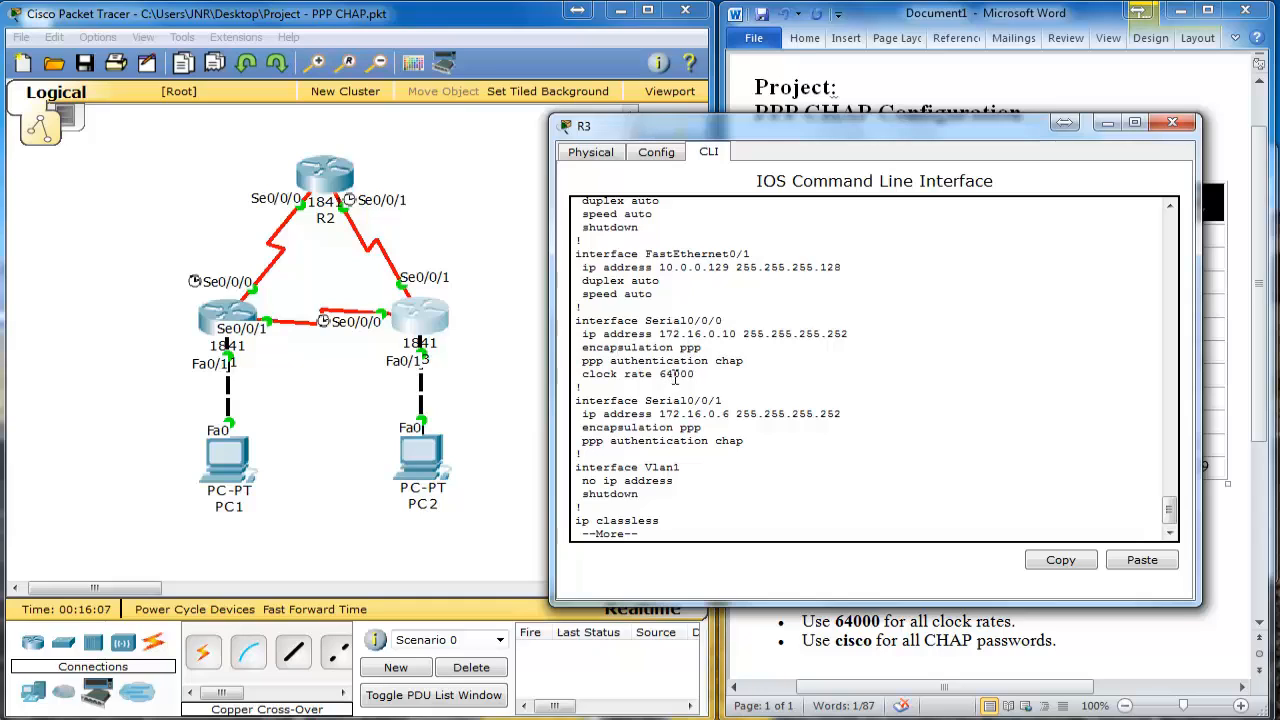
left_click_drag(743, 441, 577, 427)
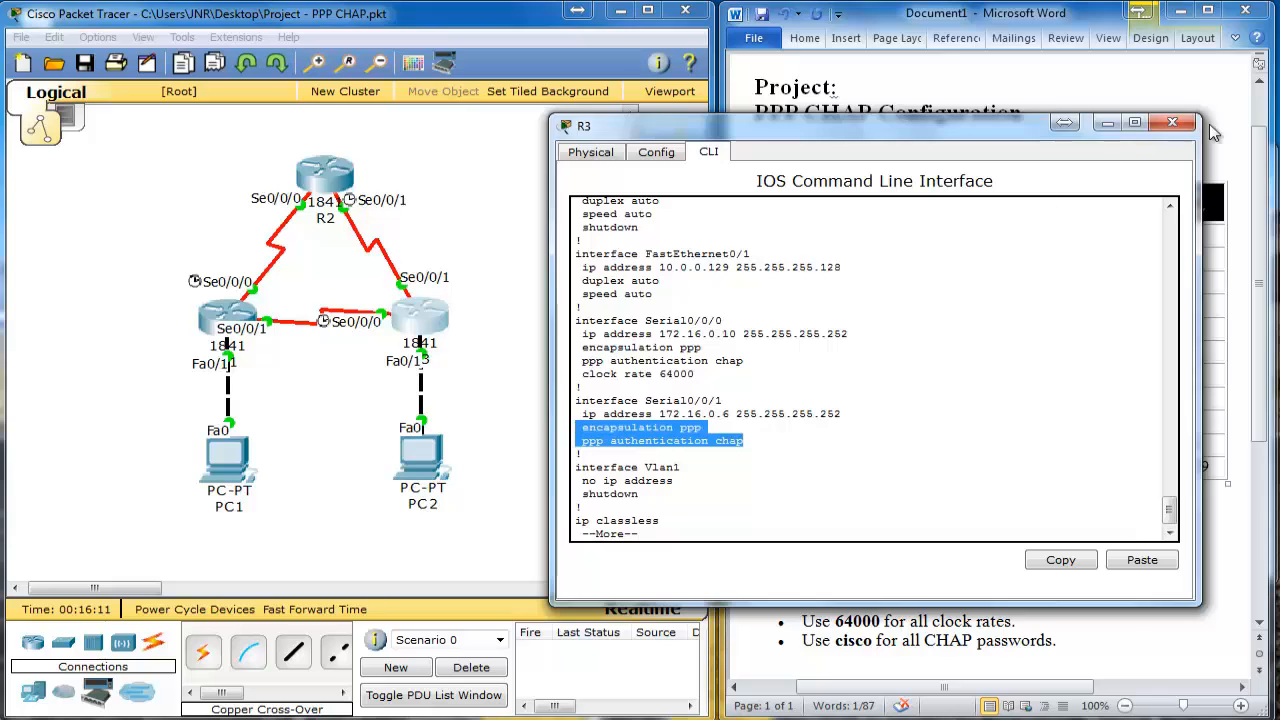
left_click(1172, 122)
left_click(330, 172)
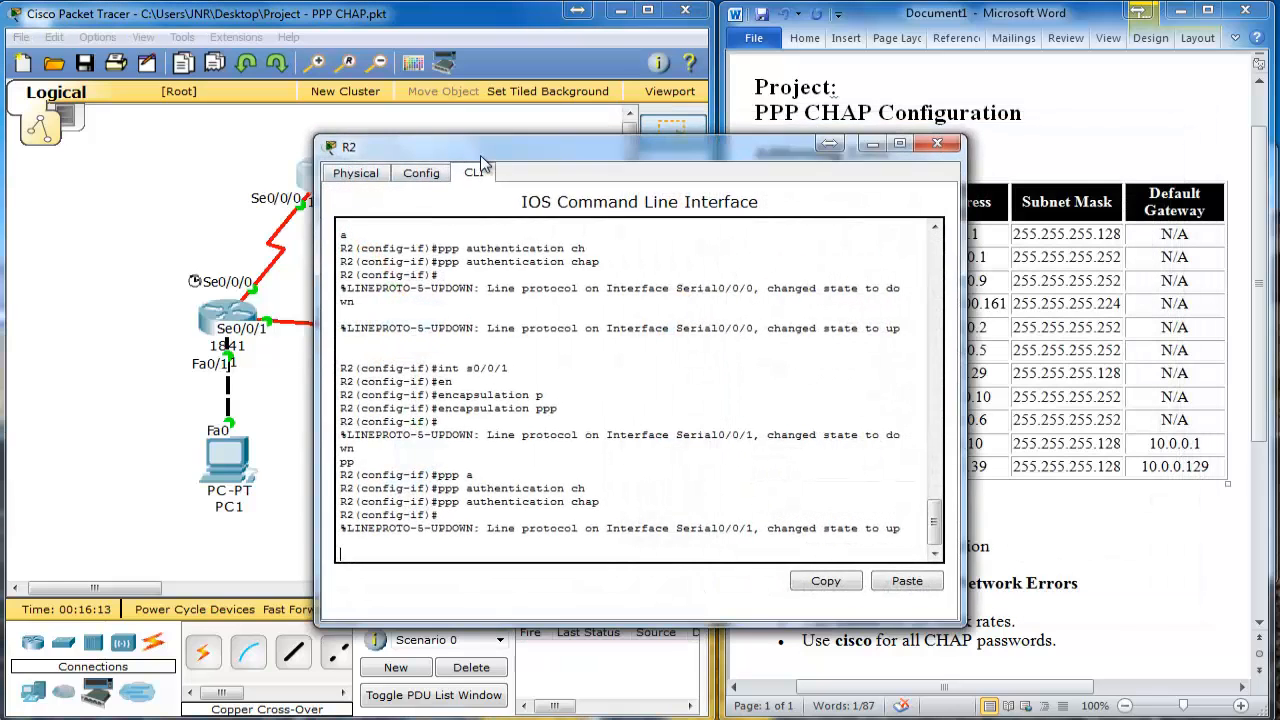
Step: Exit configuration mode on R2 with end
left_click_drag(480, 150, 700, 122)
key("Return")
type("end")
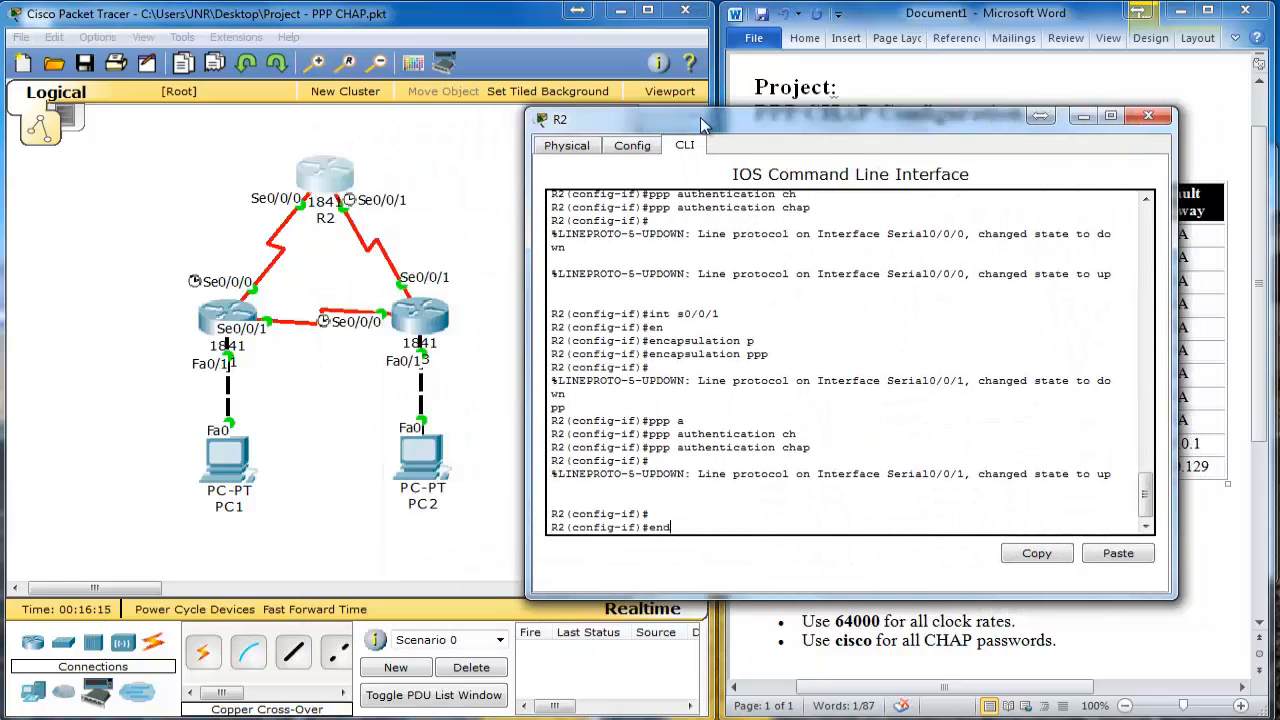
key("Return")
Step: Page through R2's show run to confirm PPP CHAP on both serials and clock rate 64000
key("Return")
key("Return")
key("Return")
key("Return")
key("Return")
key("Return")
key("Return")
key("Return")
key("Return")
key("Return")
key("Return")
key("Return")
key("Return")
key("Return")
key("Return")
type("show run")
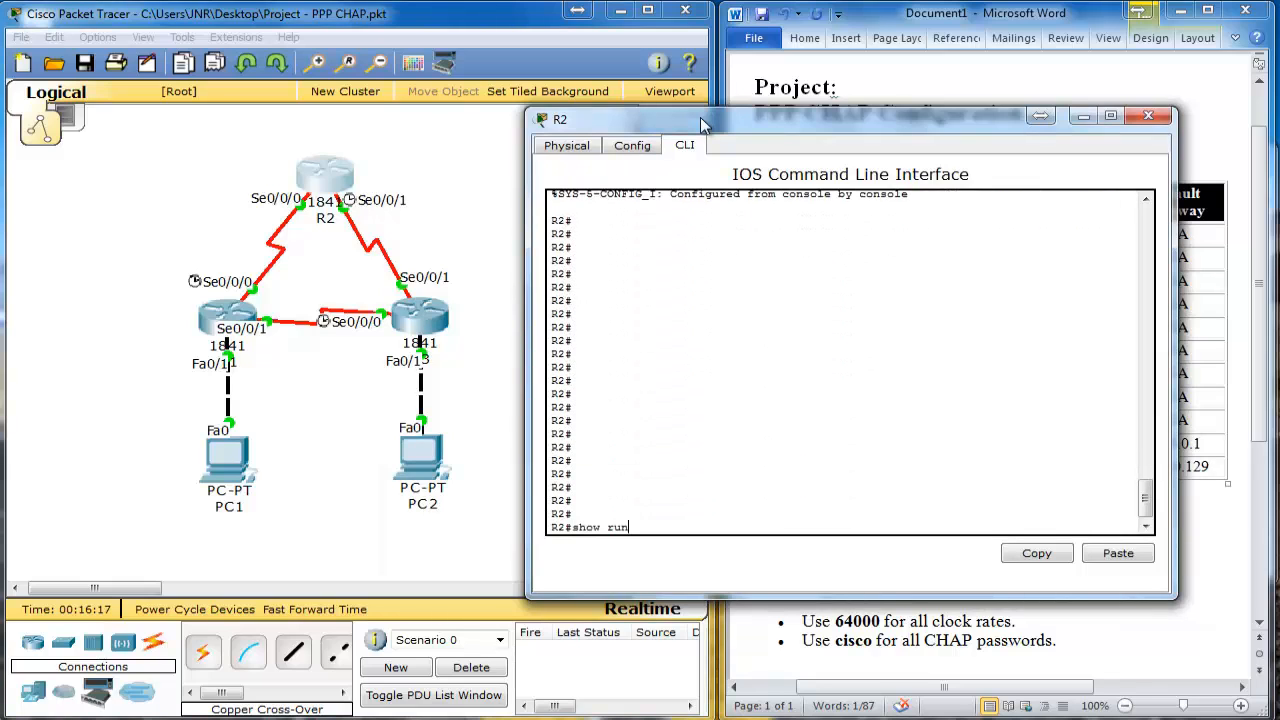
key("Return")
key("Return")
key("Return")
key("Return")
key("Return")
key("Return")
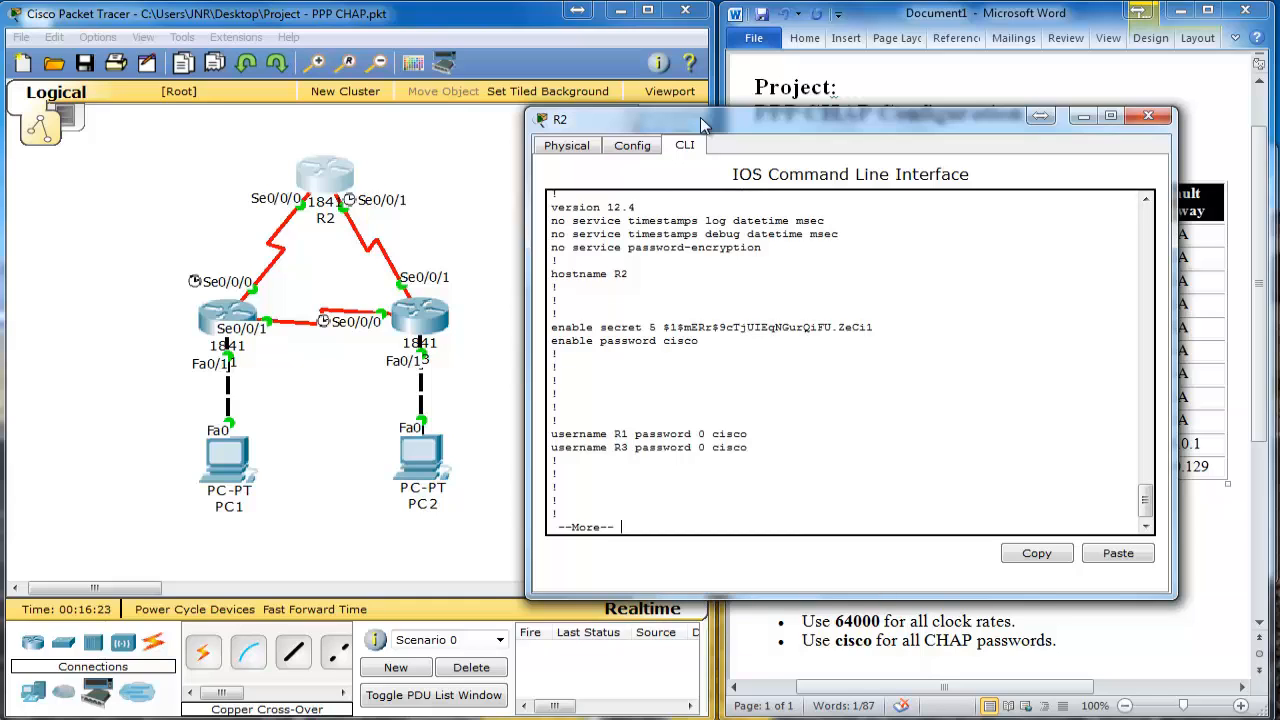
key("Return")
key("Return")
key("Return")
key("Return")
key("Return")
key("Return")
key("Return")
key("Return")
key("Return")
key("Return")
key("Return")
key("Return")
key("Return")
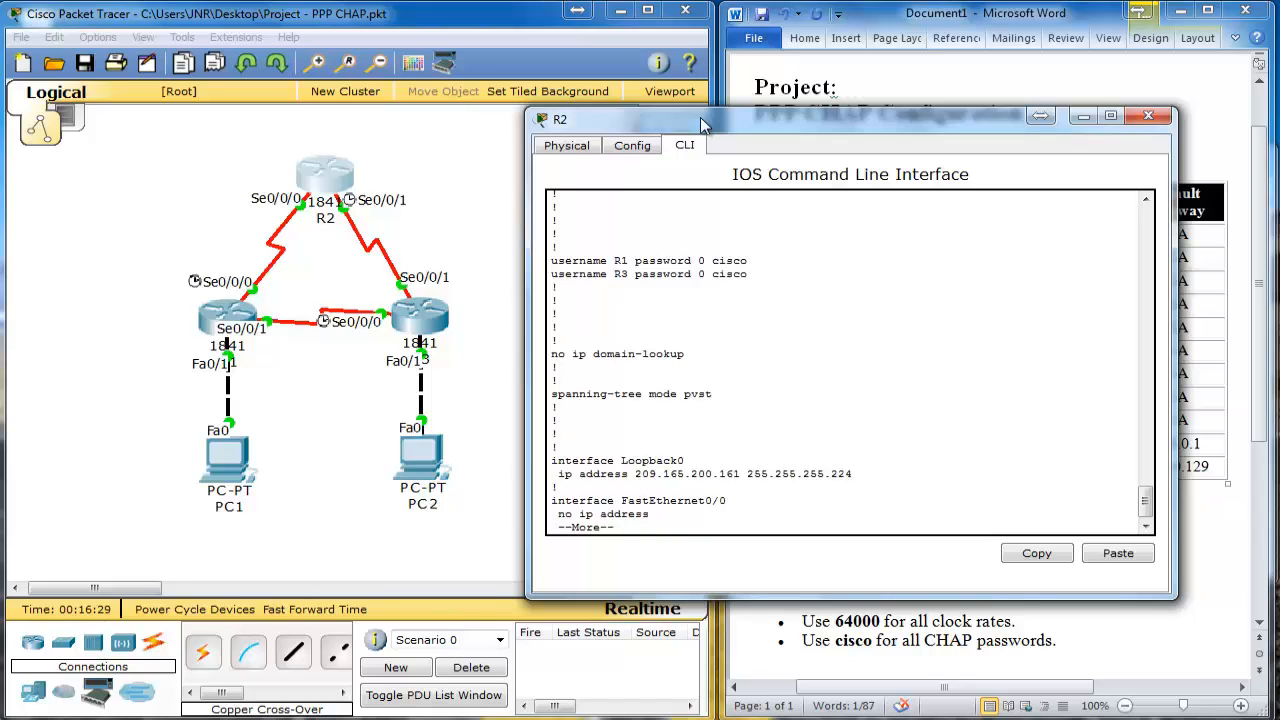
key("Return")
key("Return")
key("Return")
key("Return")
key("Return")
key("Return")
key("Return")
key("Return")
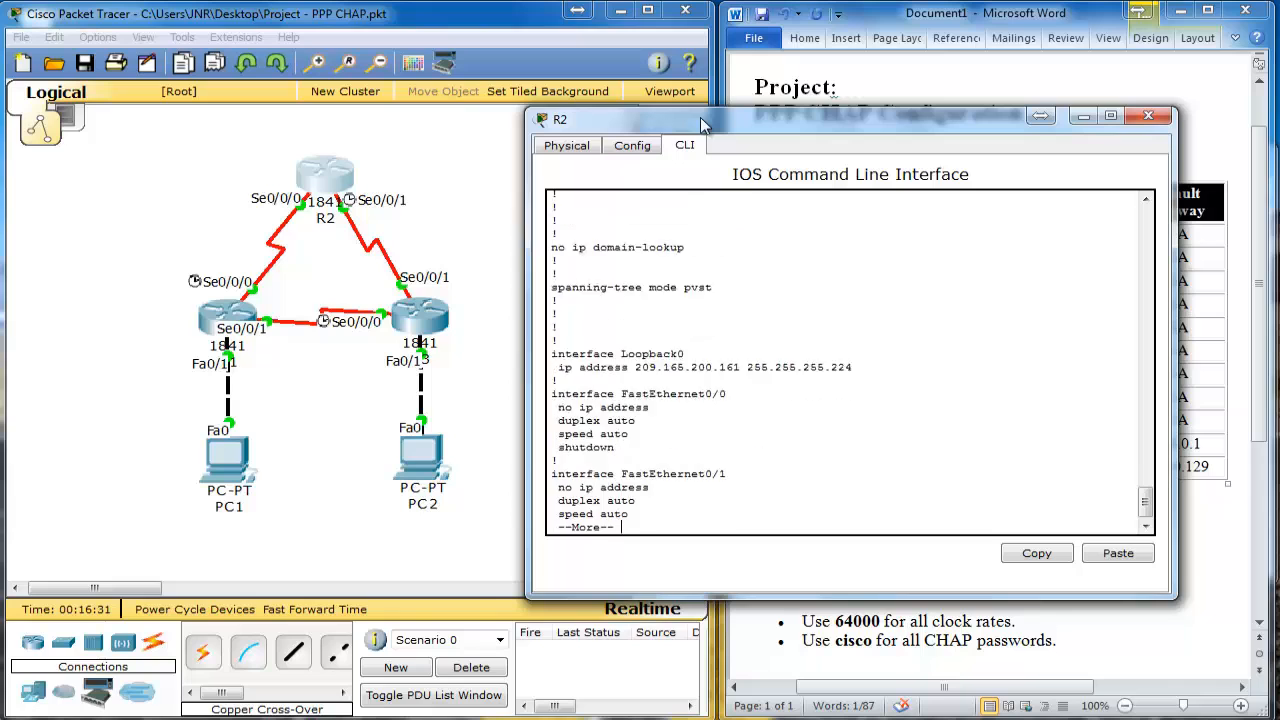
key("Return")
key("Return")
key("Return")
key("Return")
key("Return")
key("Return")
key("Return")
key("Return")
key("Return")
key("Return")
key("Return")
key("Return")
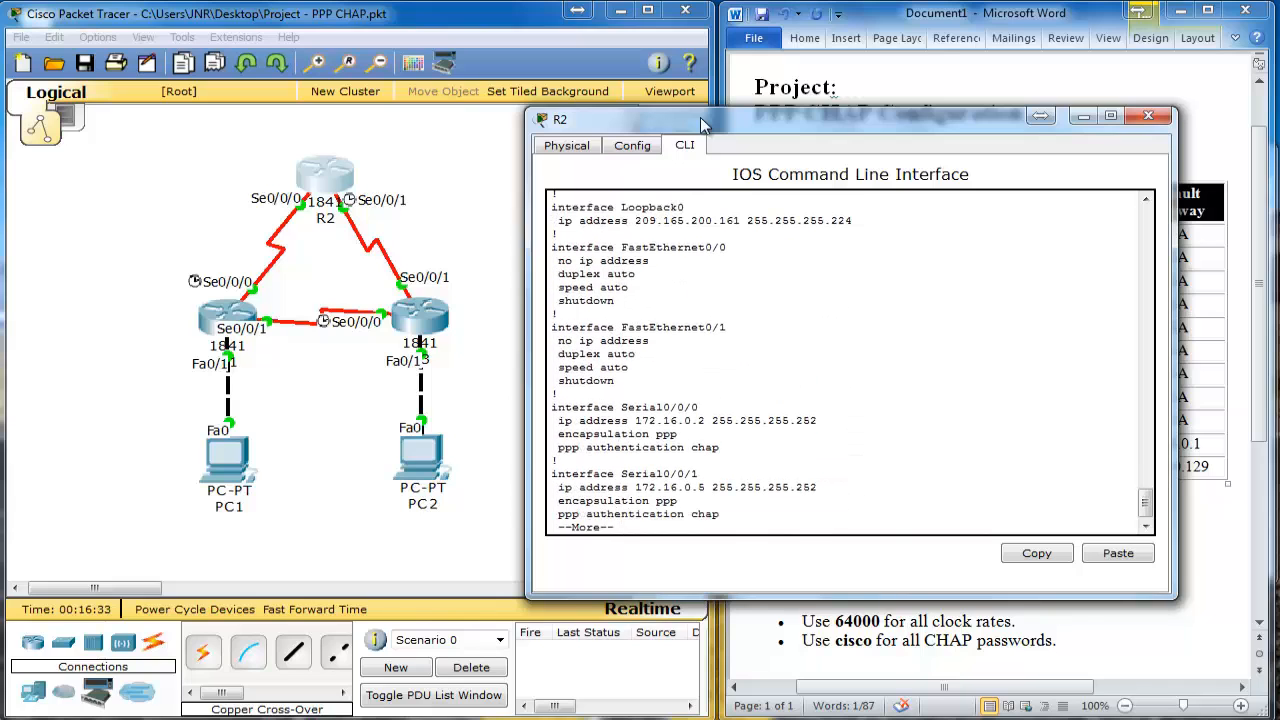
key("Return")
key("Return")
key("Return")
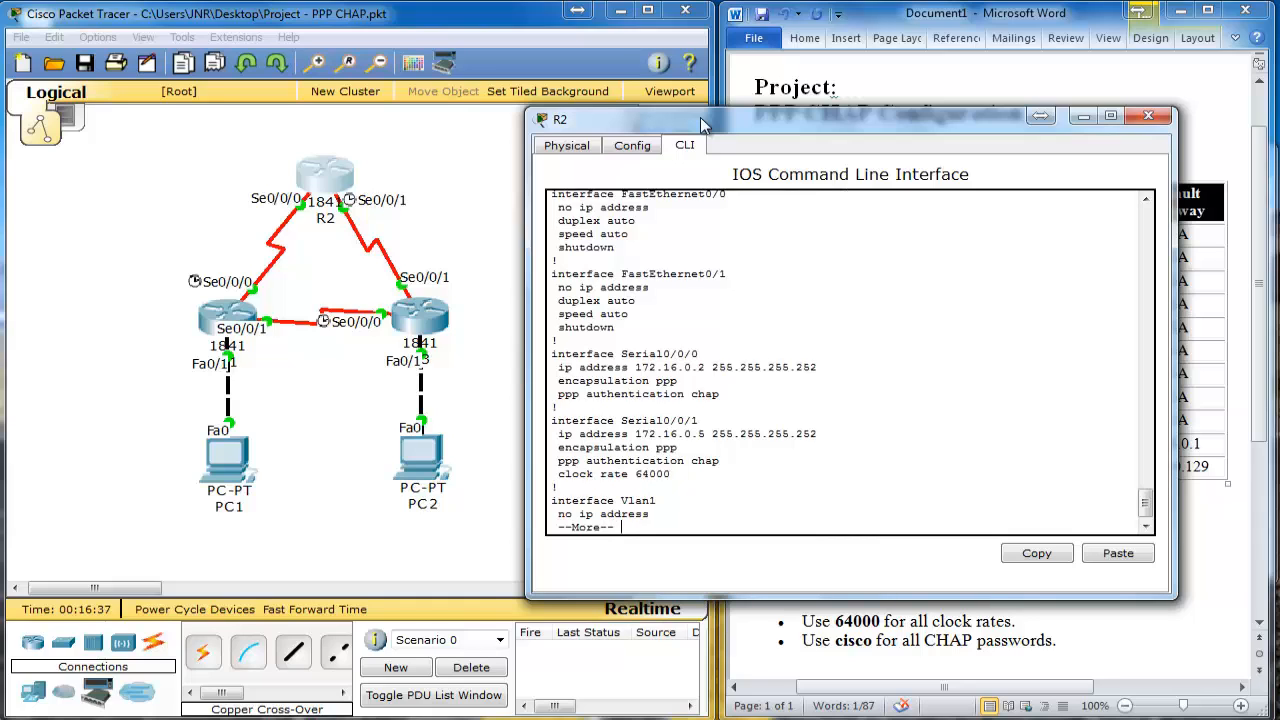
key("Return")
key("Return")
key("Return")
key("Return")
key("Return")
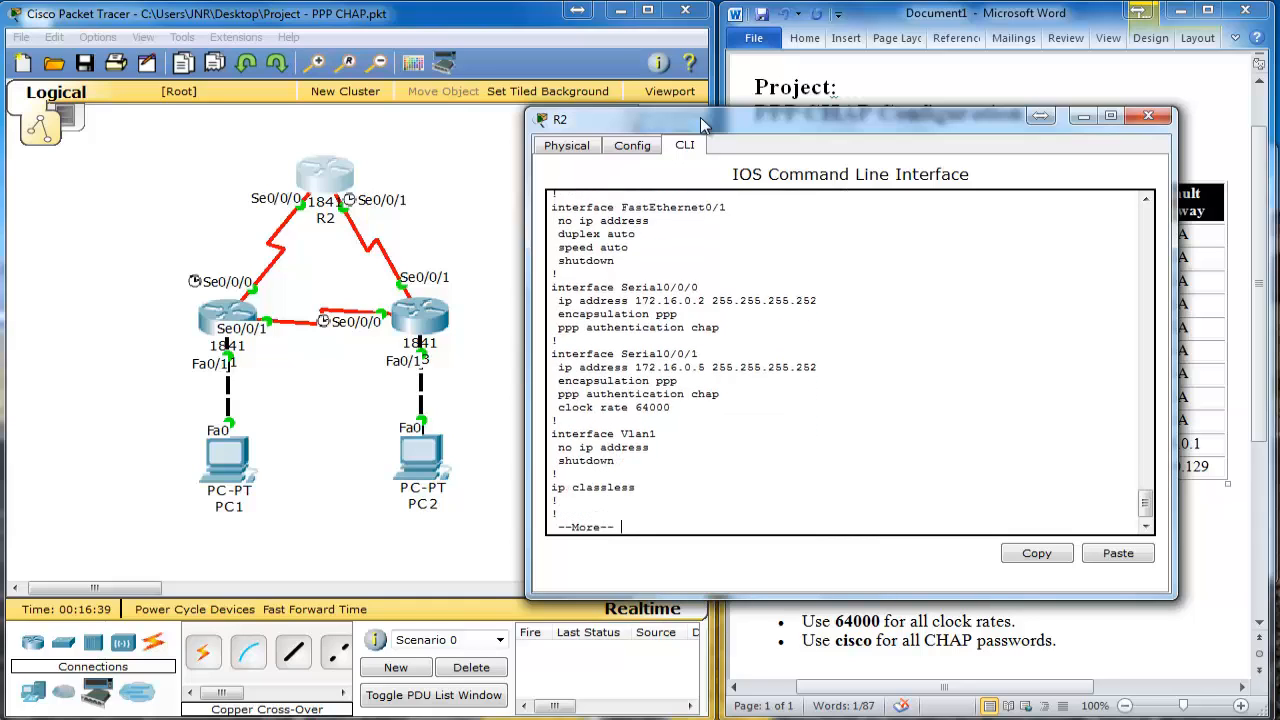
key("Return")
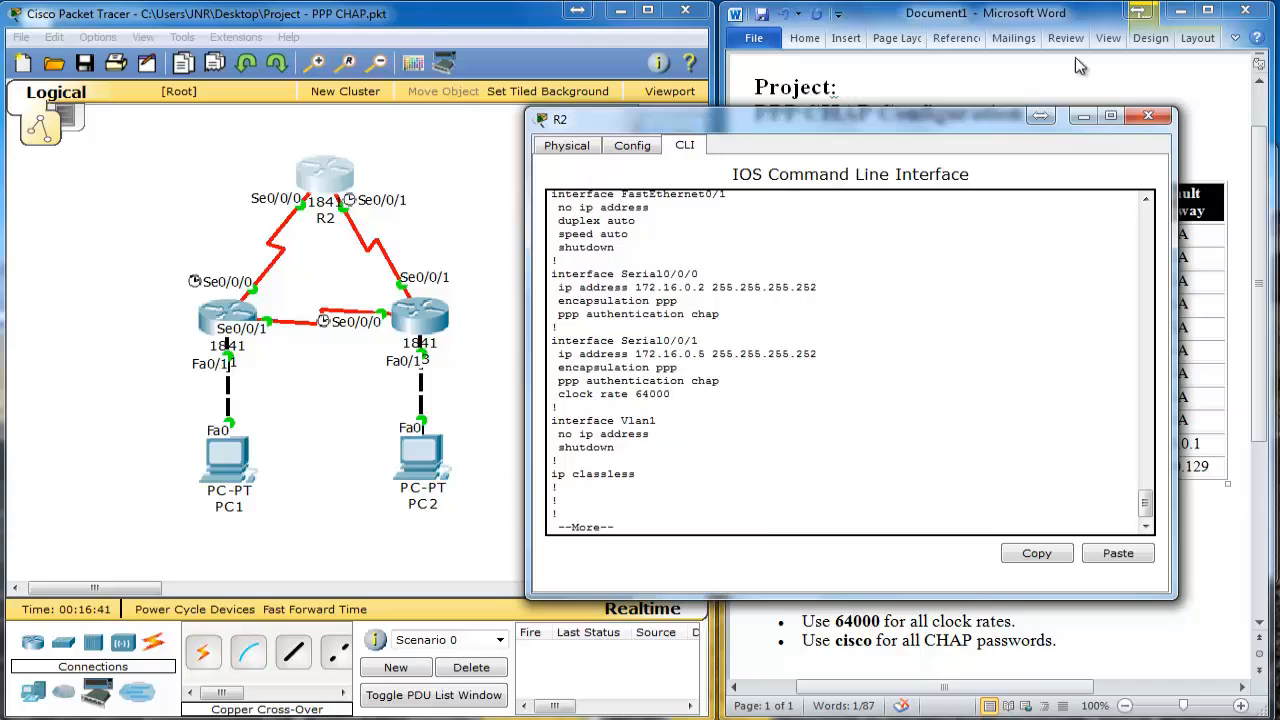
left_click(1148, 116)
Step: On R1, exit configuration mode and page through show run to confirm PPP CHAP on both serials
left_click(230, 320)
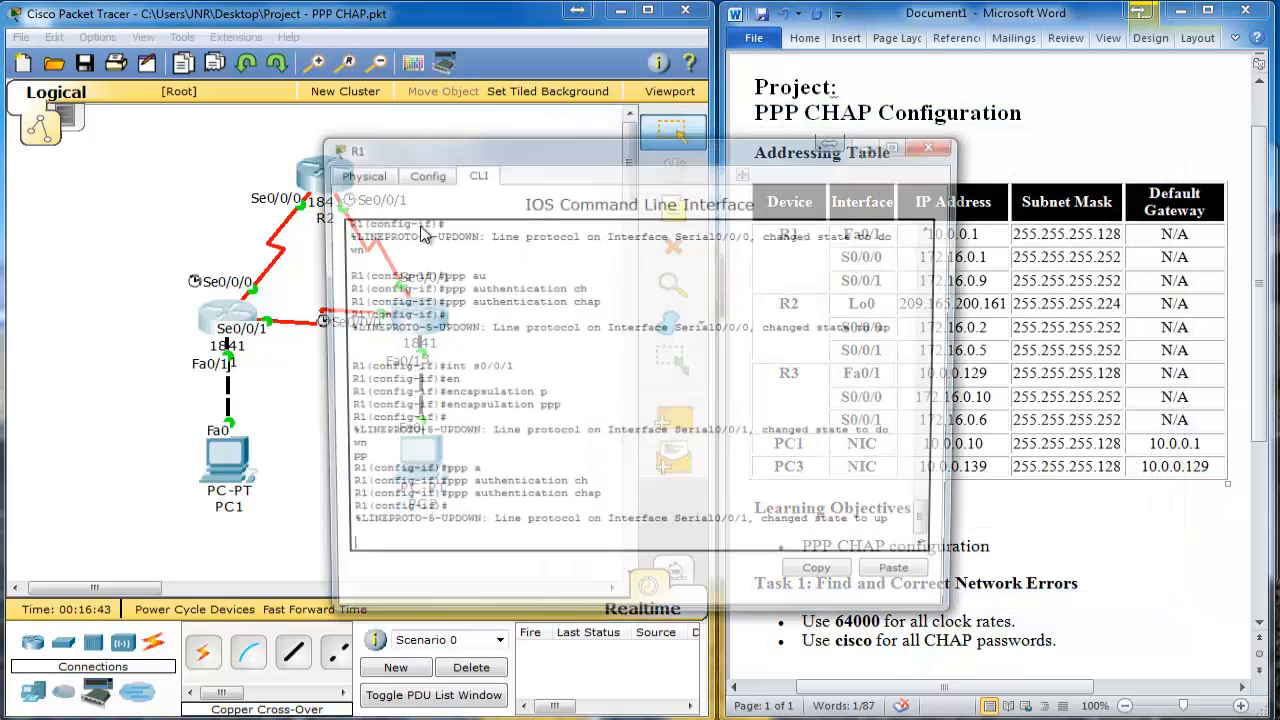
left_click_drag(534, 158, 716, 152)
key("Return")
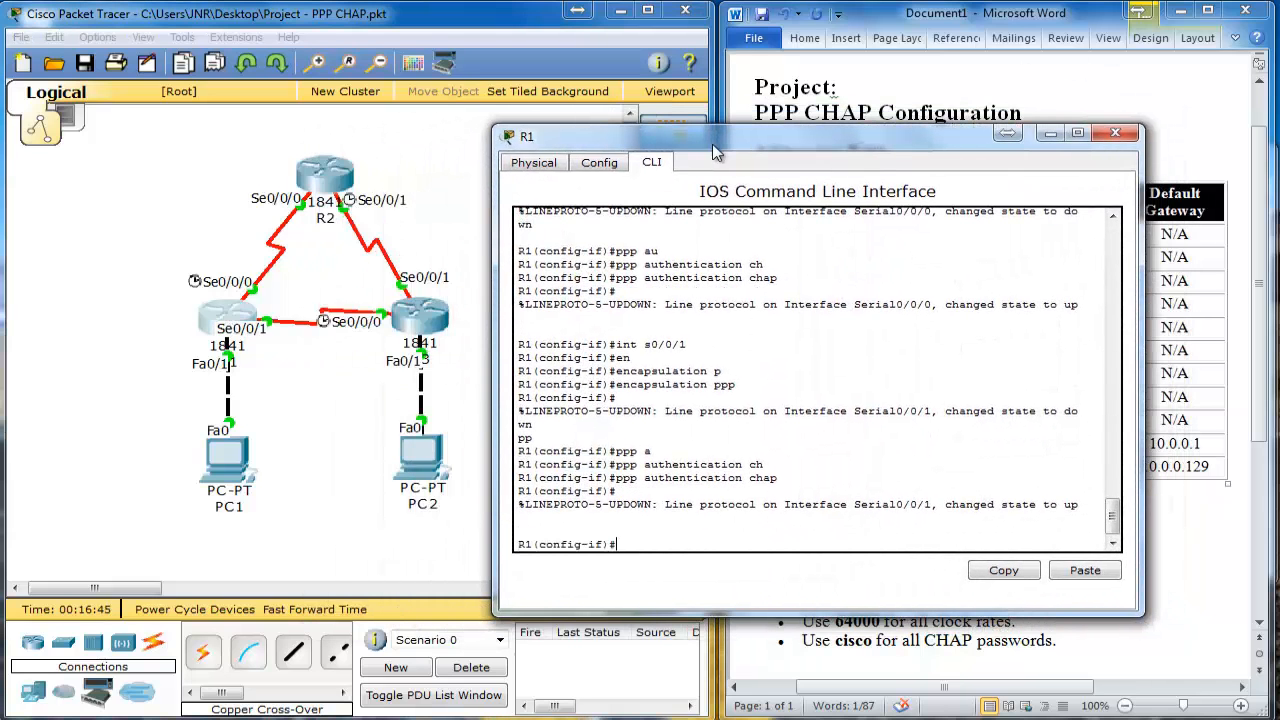
type("end")
key("Return")
key("Return")
key("Return")
key("Return")
key("Return")
key("Return")
key("Return")
key("Return")
key("Return")
key("Return")
key("Return")
key("Return")
key("Return")
key("Return")
key("Return")
key("Return")
key("Return")
key("Return")
key("Return")
key("Return")
key("Return")
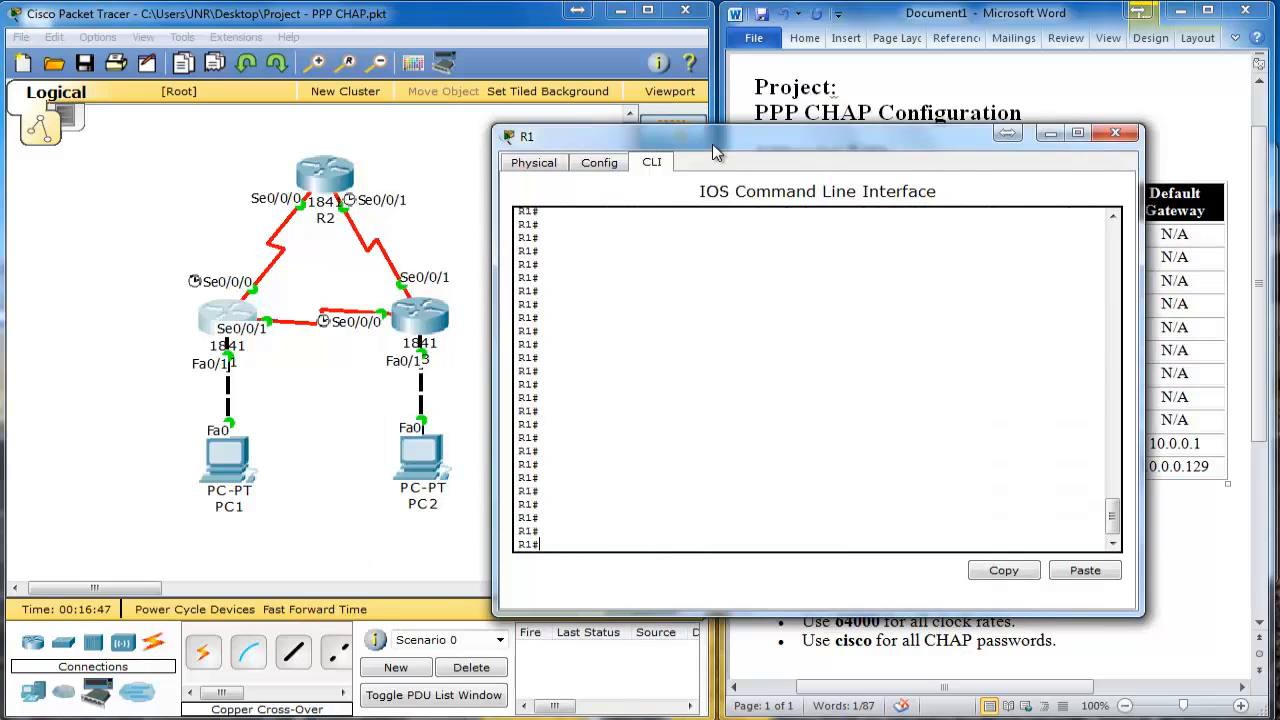
type("show run")
key("Return")
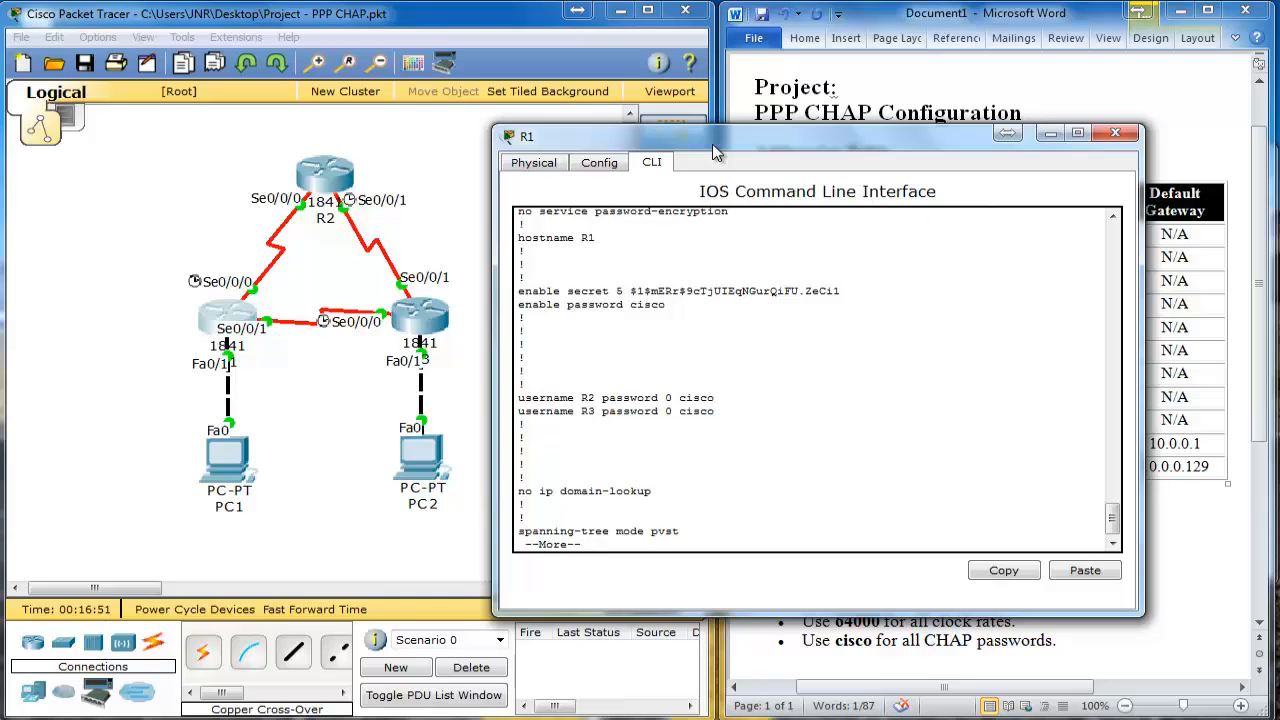
key("Return")
key("Return")
key("Return")
key("Return")
key("Return")
key("Return")
key("Return")
key("Return")
key("Return")
key("Return")
key("Return")
key("Return")
key("Return")
key("Return")
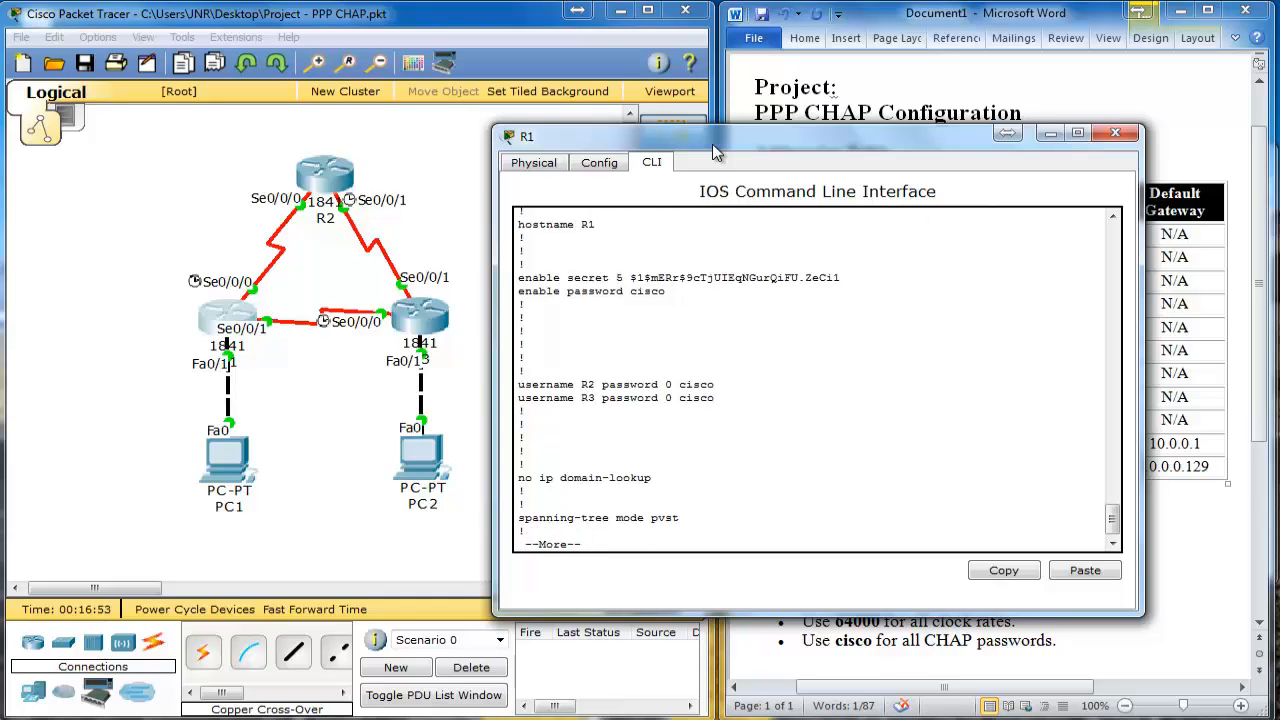
key("Return")
key("Return")
key("Return")
key("Return")
key("Return")
key("Return")
key("Return")
key("Return")
key("Return")
key("Return")
key("Return")
key("Return")
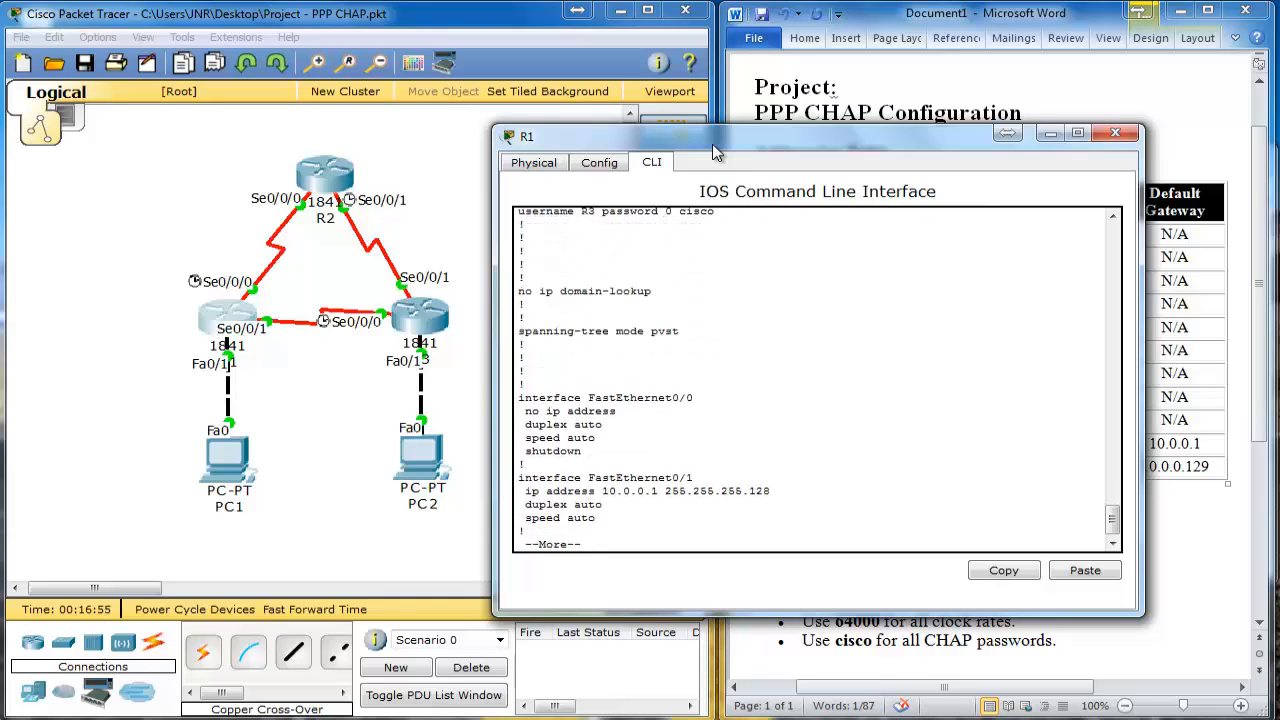
key("Return")
key("Return")
key("Return")
key("Return")
key("Return")
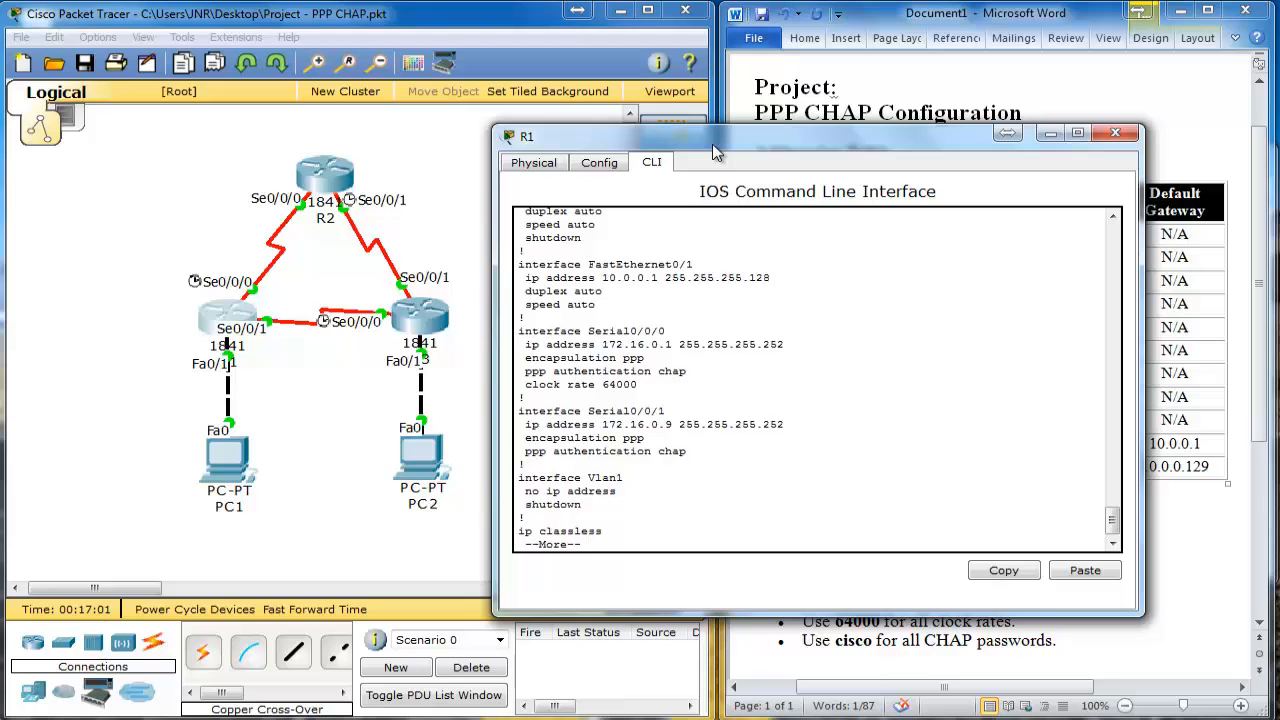
left_click(1114, 134)
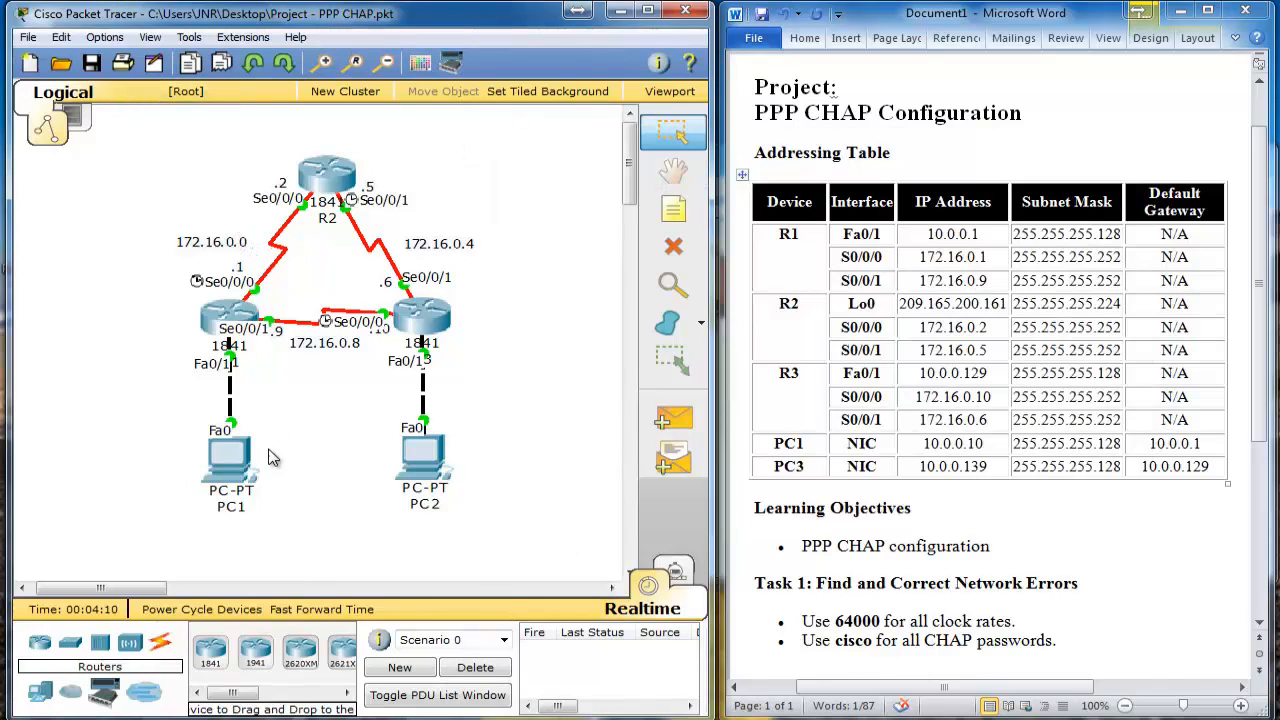
Step: Add a simple PDU ping from PC1 to PC2
key("p")
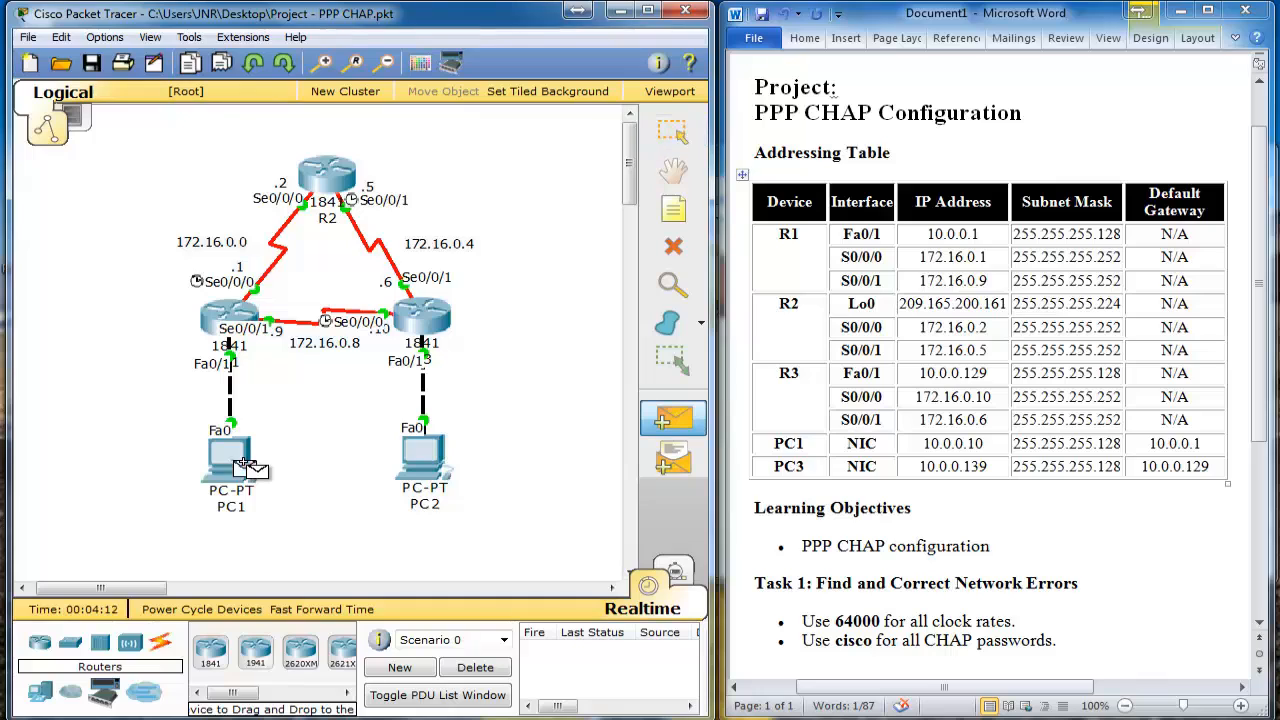
left_click(248, 470)
left_click(402, 460)
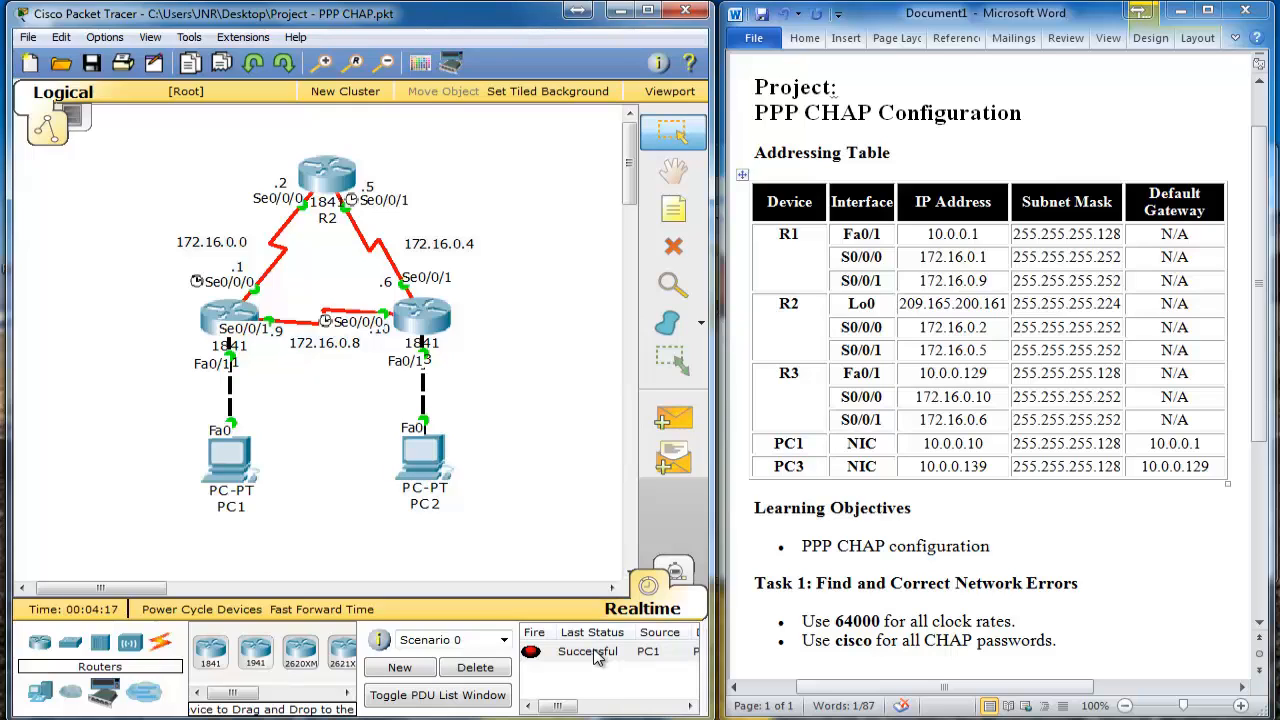
Step: Switch to Simulation mode with playback speed set to maximum
left_click(679, 576)
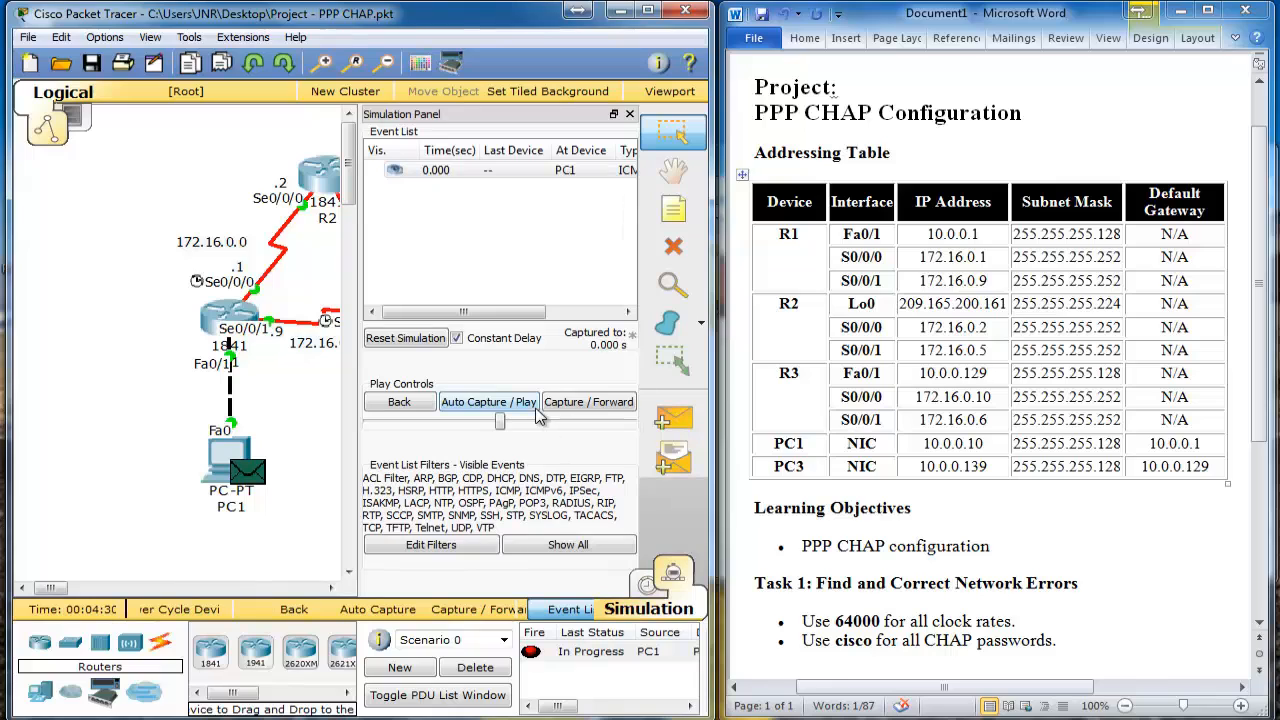
left_click_drag(500, 421, 630, 421)
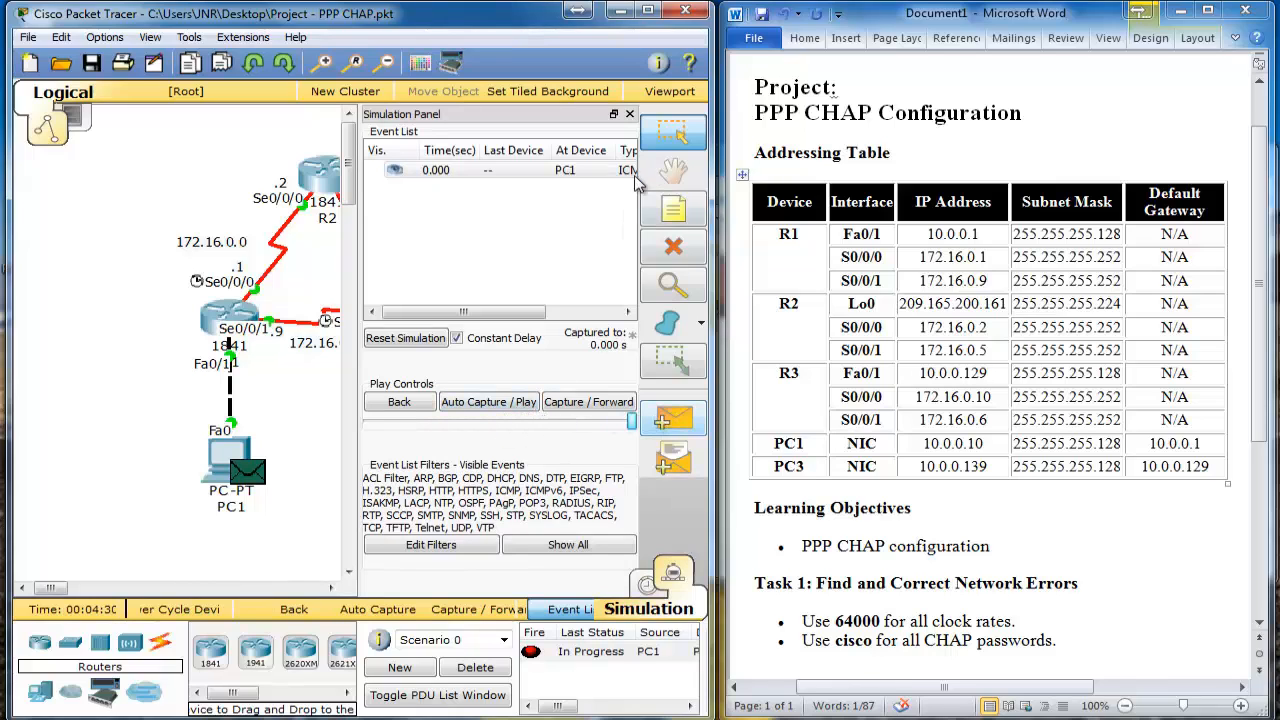
left_click(570, 609)
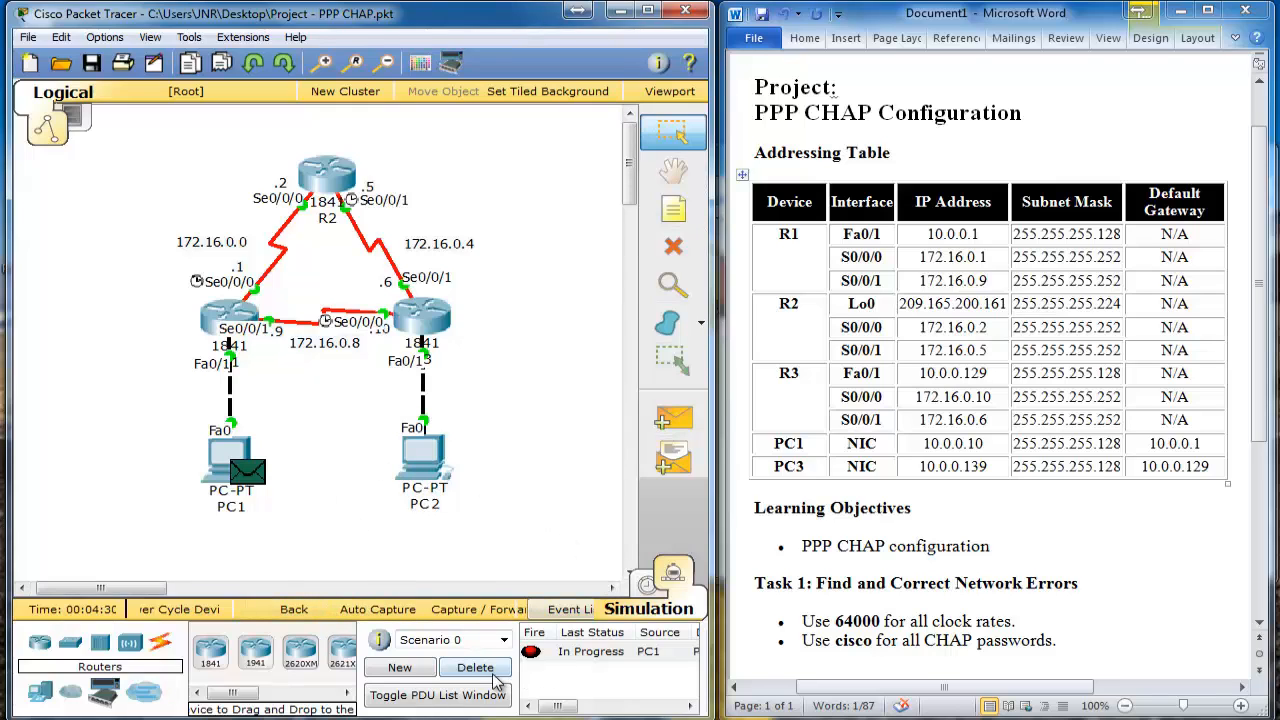
Step: Clear the old PDU, auto-play a ping from PC2 to PC1, then delete the successful PDU
left_click(475, 667)
key("p")
left_click(425, 460)
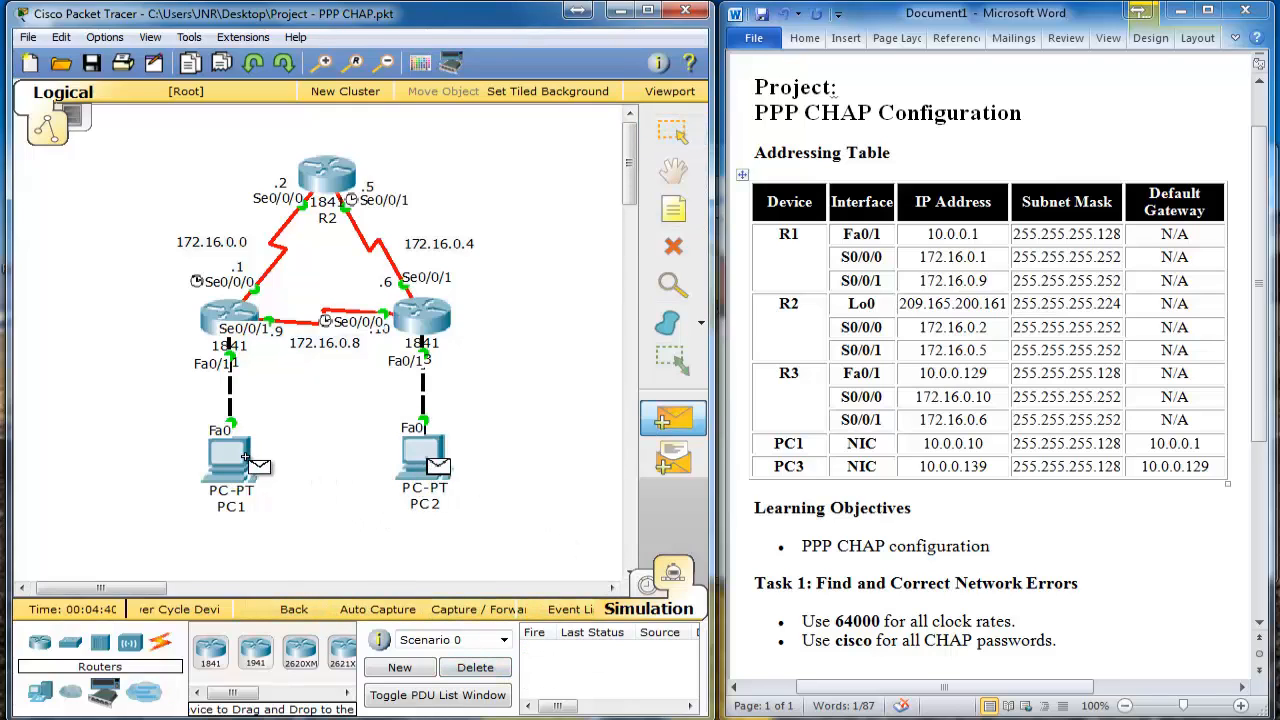
left_click(245, 457)
left_click(377, 609)
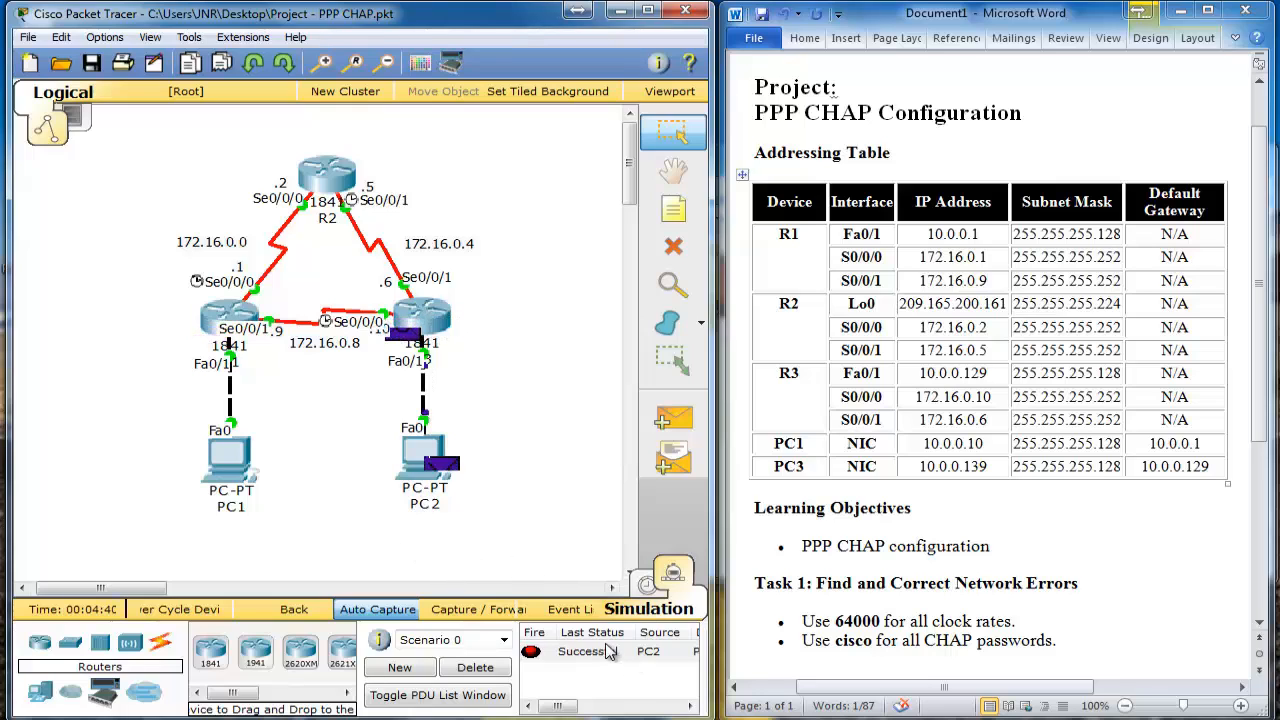
left_click(468, 668)
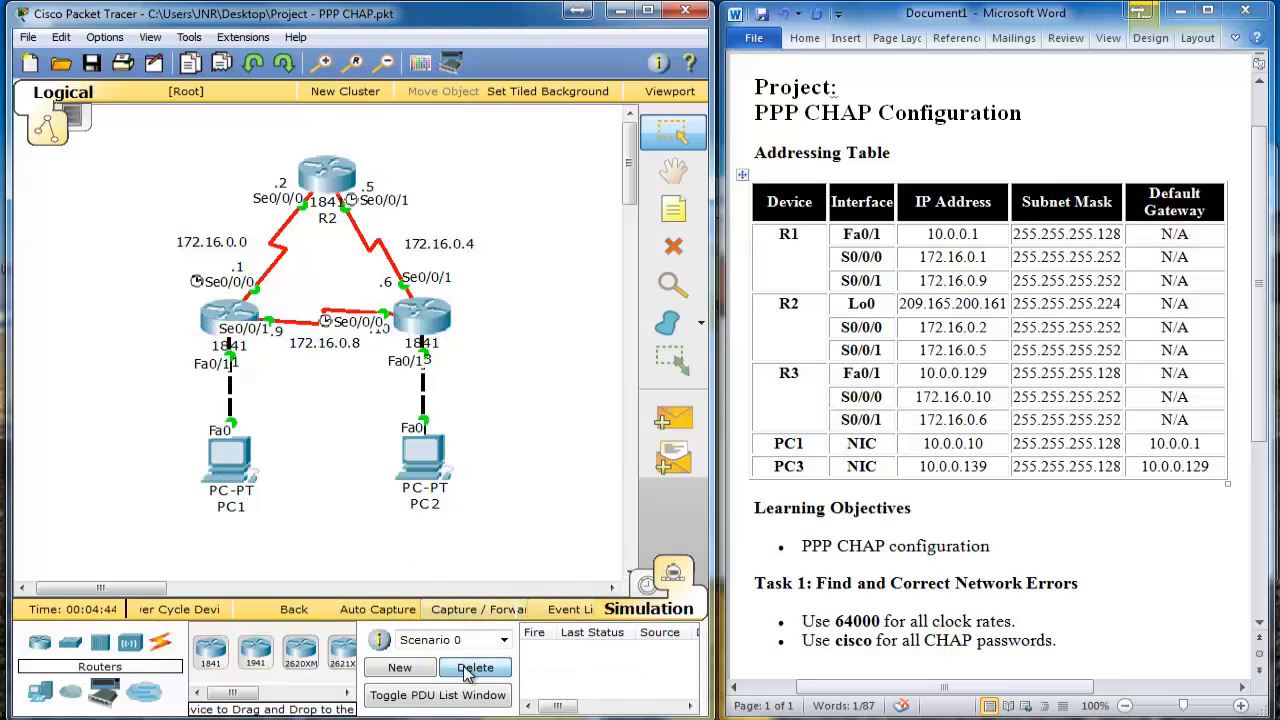